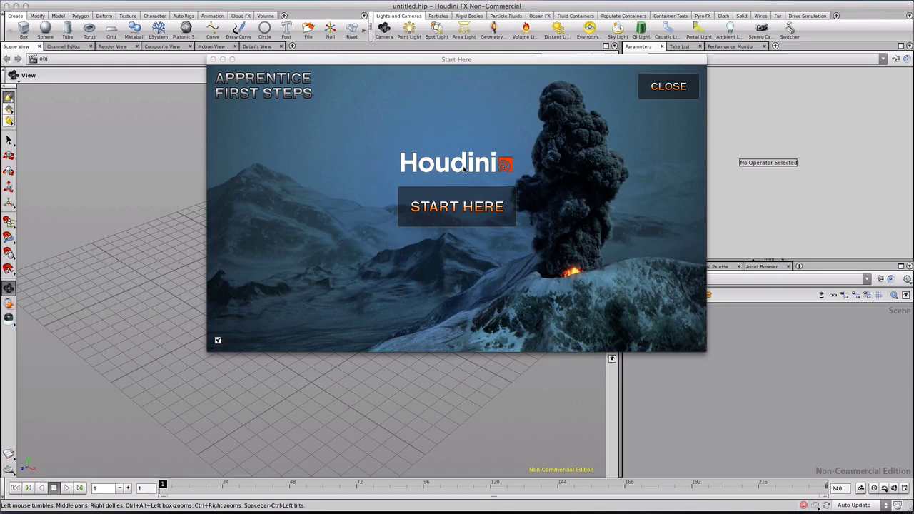
Dismiss the Start Here welcome window to reveal the empty untitled scene.
click(661, 91)
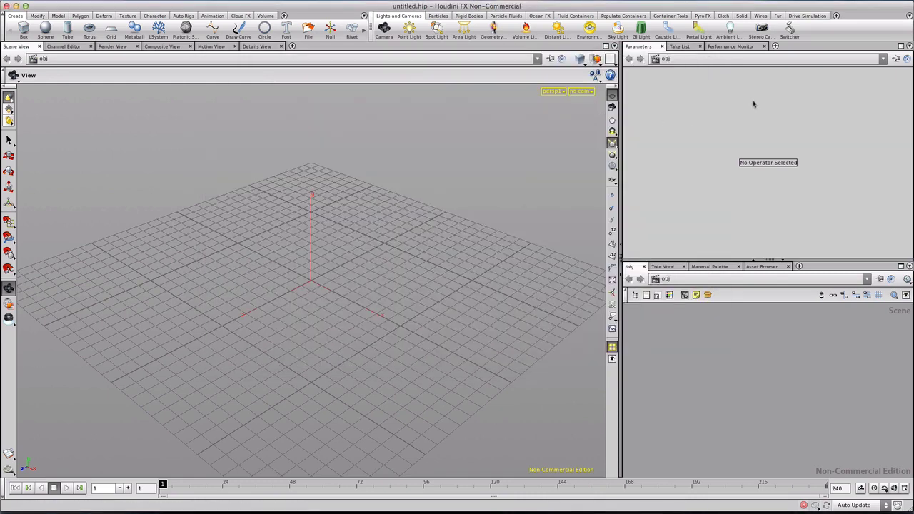
Add a sphere object from the Create shelf and go inside to its sphere1 node.
click(45, 29)
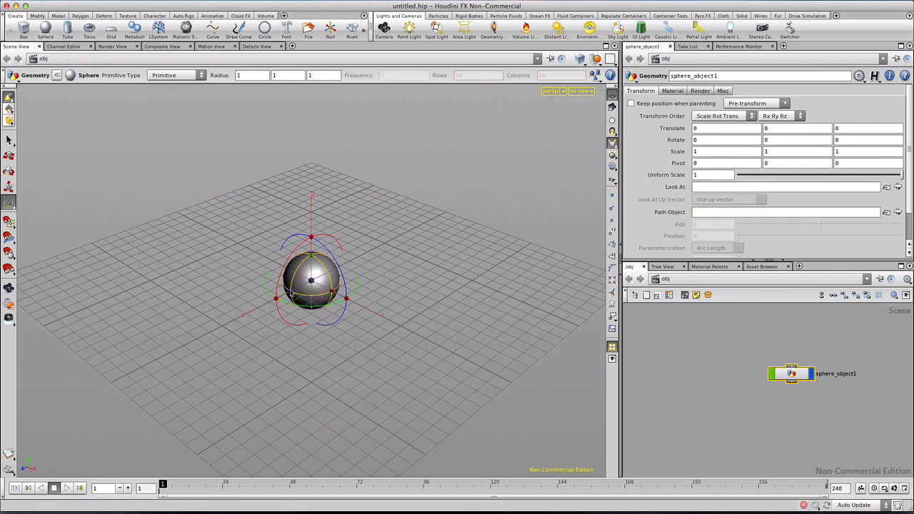
key(f)
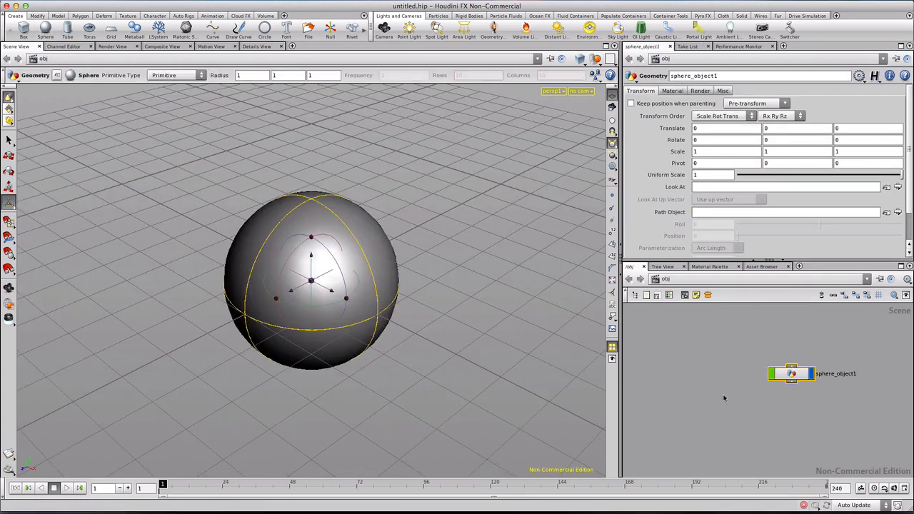
double_click(790, 374)
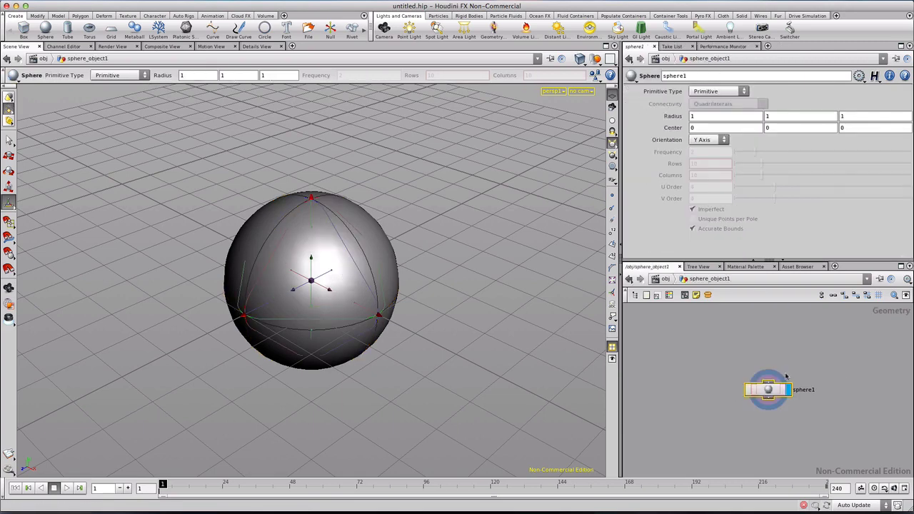
drag(771, 340, 765, 329)
Make the sphere a Polygon Mesh with 18 rows and 36 columns.
click(743, 91)
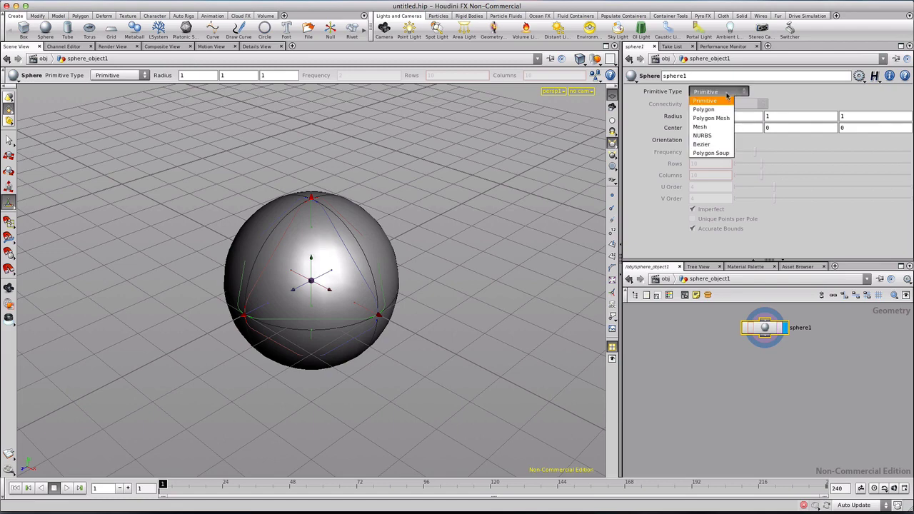
click(708, 120)
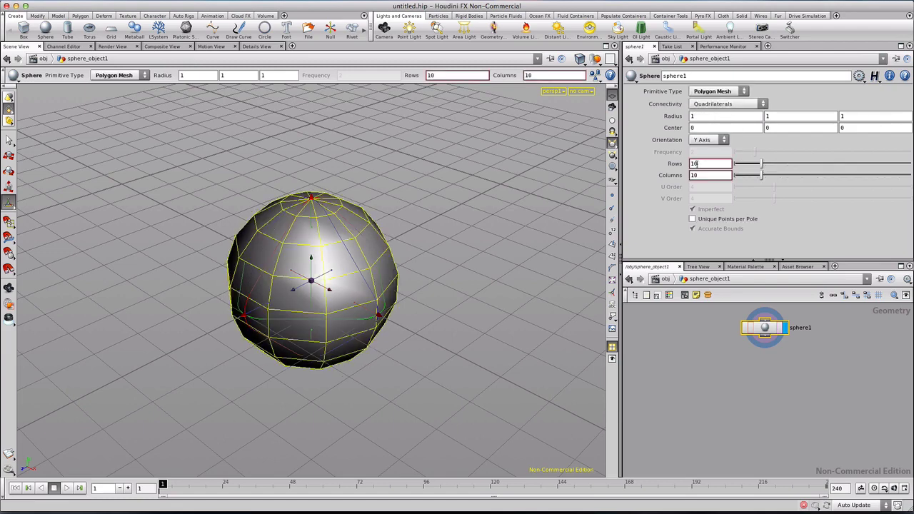
double_click(694, 164)
text(18)
key(Return)
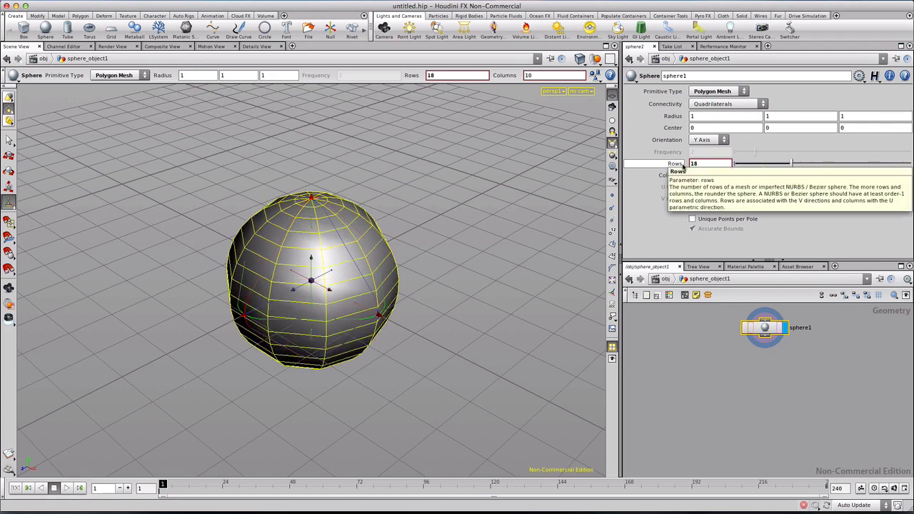
key(Tab)
text(36)
key(Return)
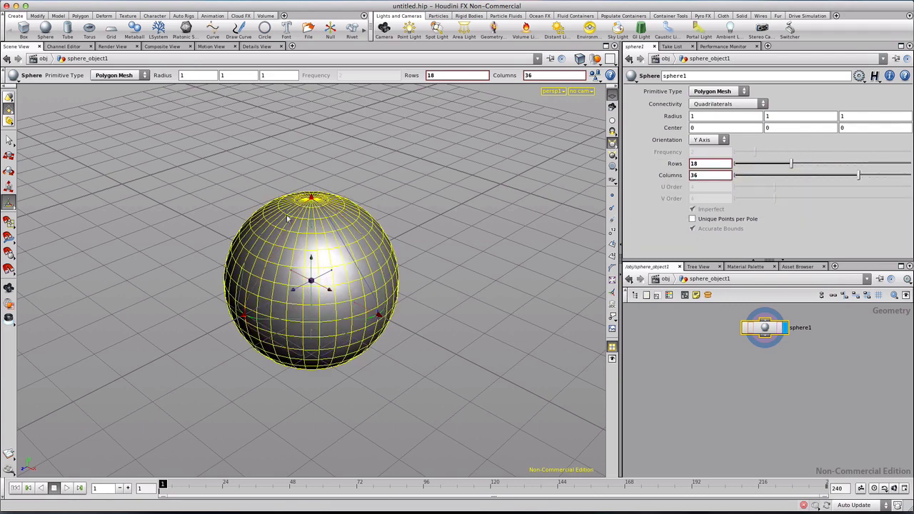
Switch to geometry selection and enable Select Front Facing Only.
click(9, 140)
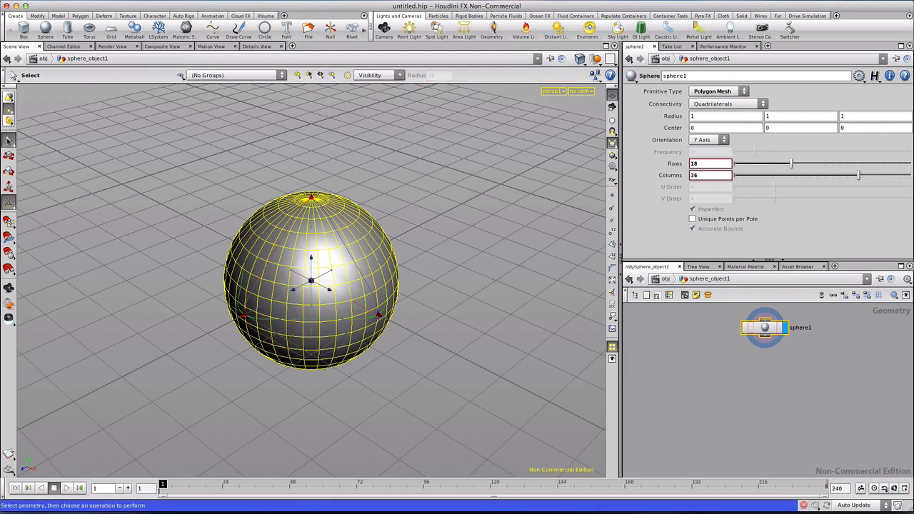
key(Escape)
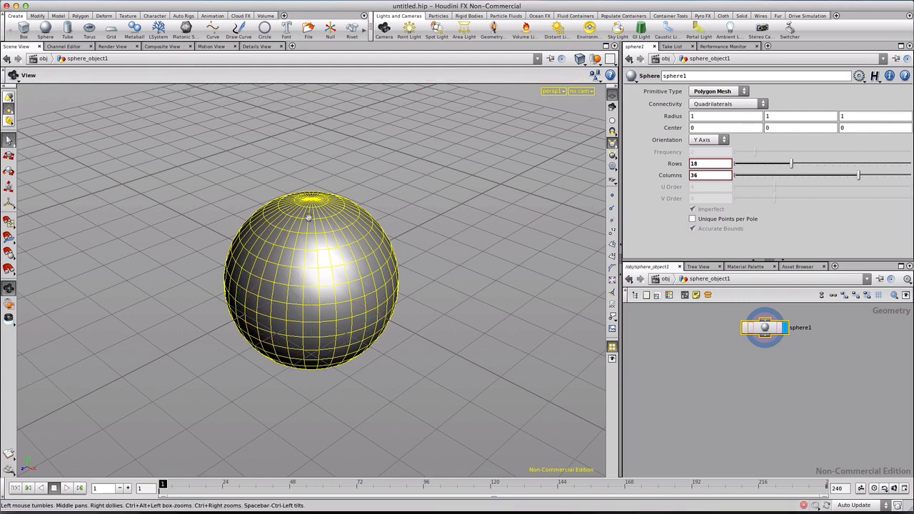
drag(311, 222, 331, 279)
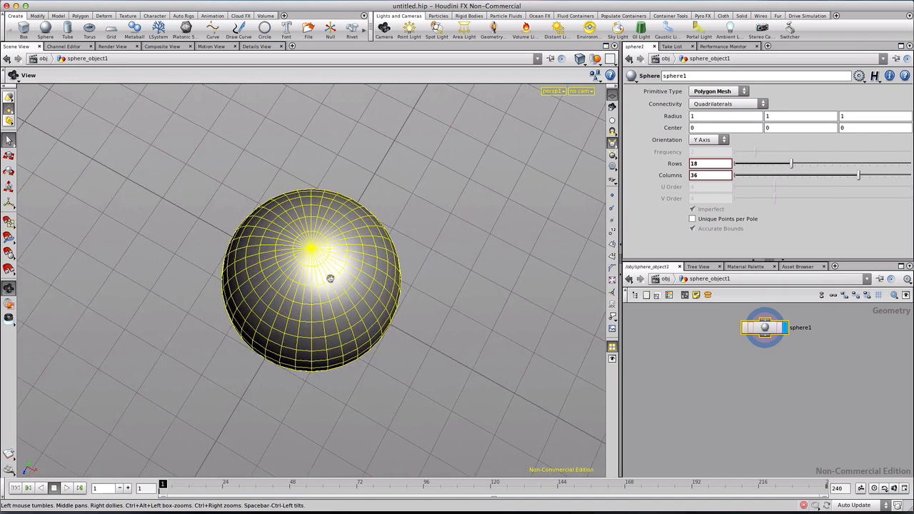
scroll(331, 278, up, 3)
key(s)
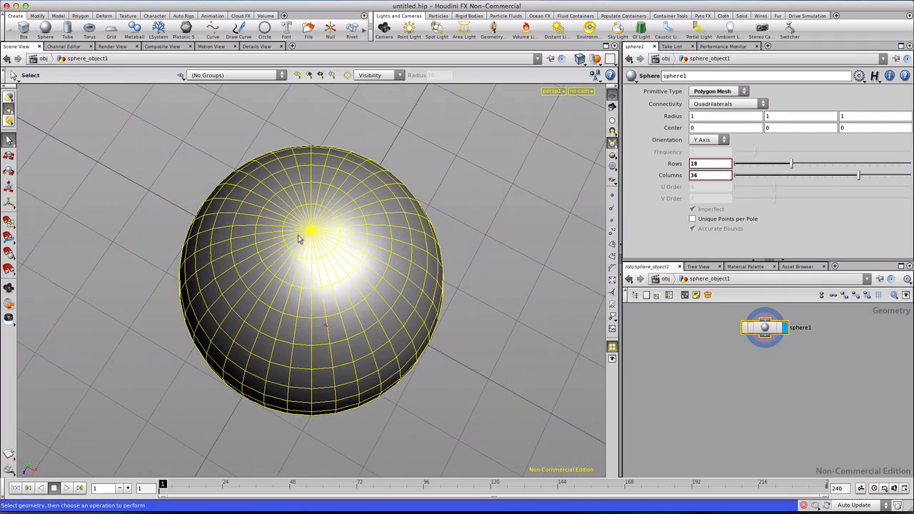
click(9, 107)
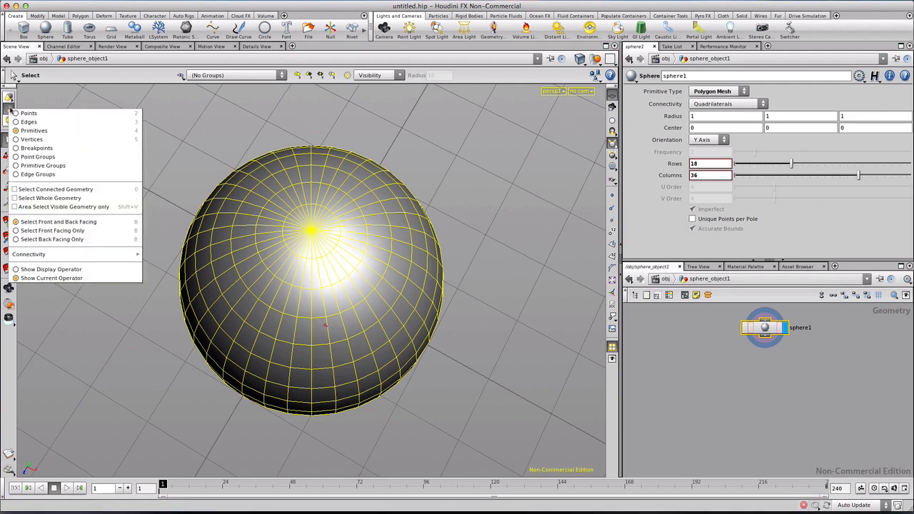
click(51, 231)
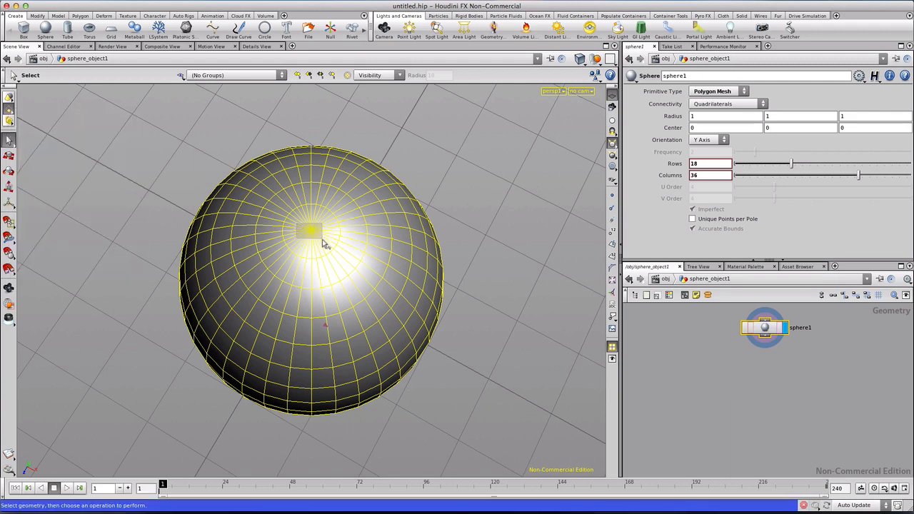
Deselect the triangle fan around the sphere's pole, keeping the remaining faces selected.
key(Escape)
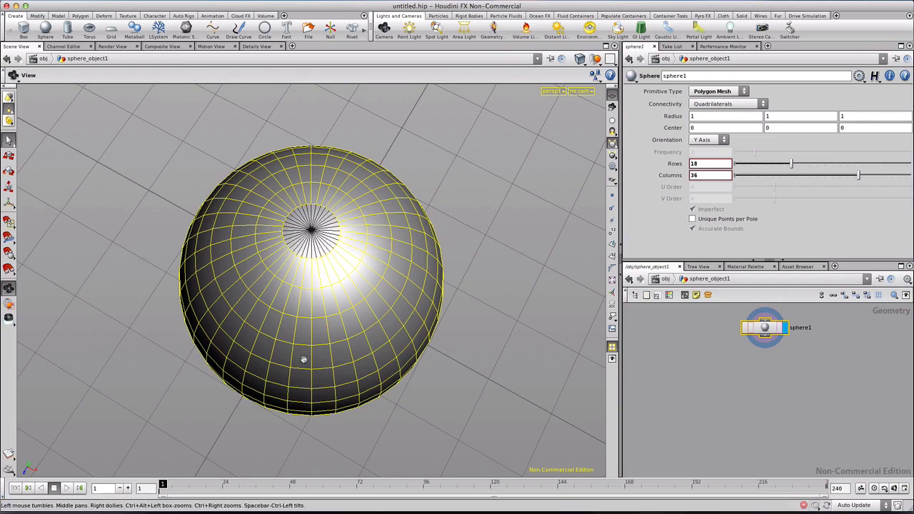
drag(302, 359, 282, 89)
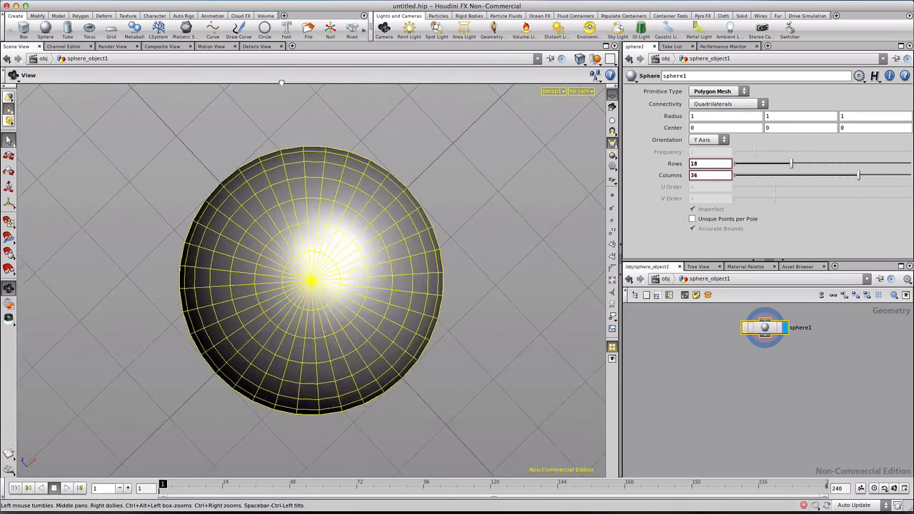
key(s)
click(320, 296)
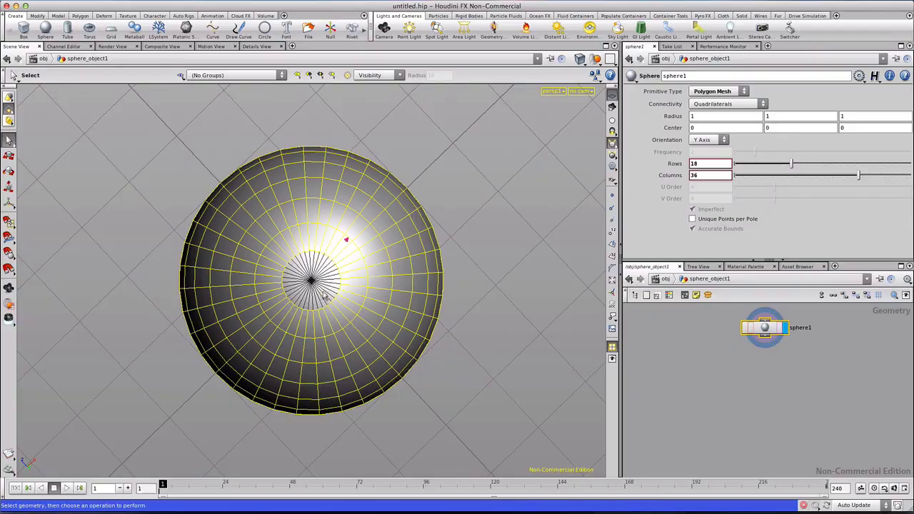
key(Escape)
drag(310, 163, 360, 300)
key(s)
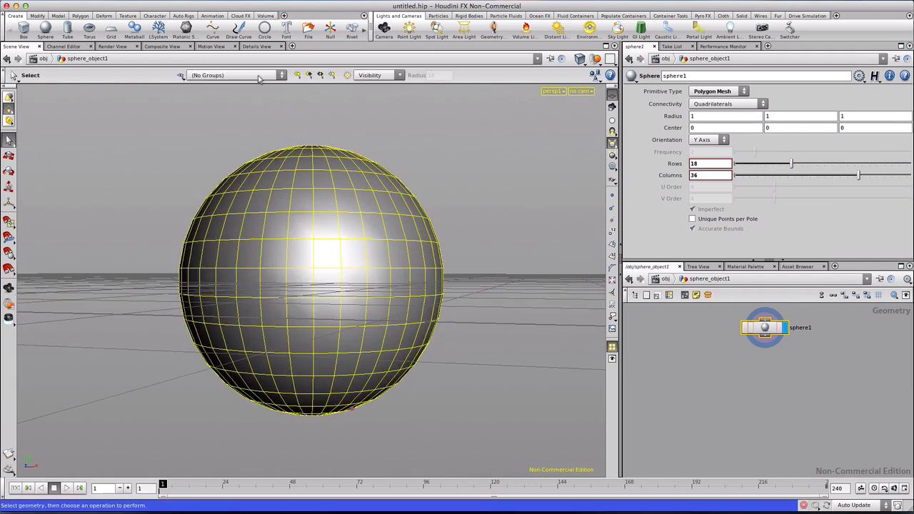
click(129, 16)
Project Polar UVs onto faces 36-575 with Fix Boundary Seams on, followed by a UV Edit node.
click(132, 29)
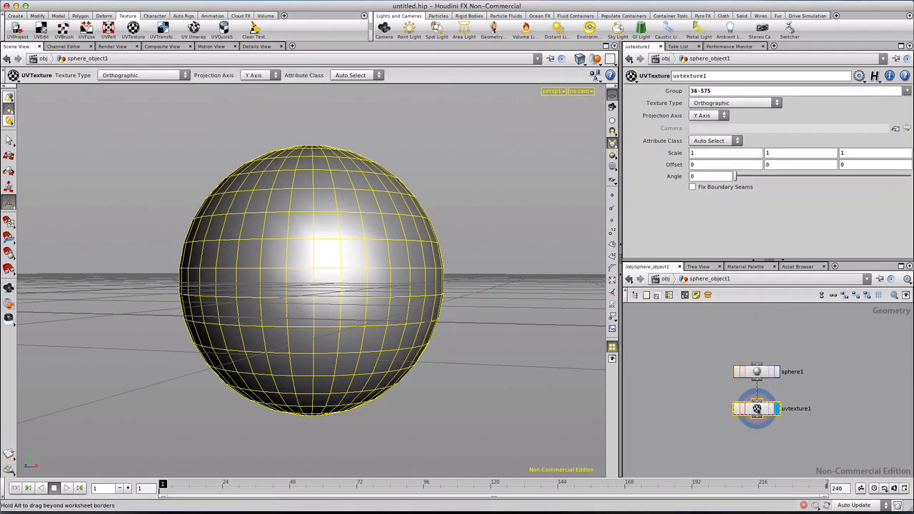
click(774, 103)
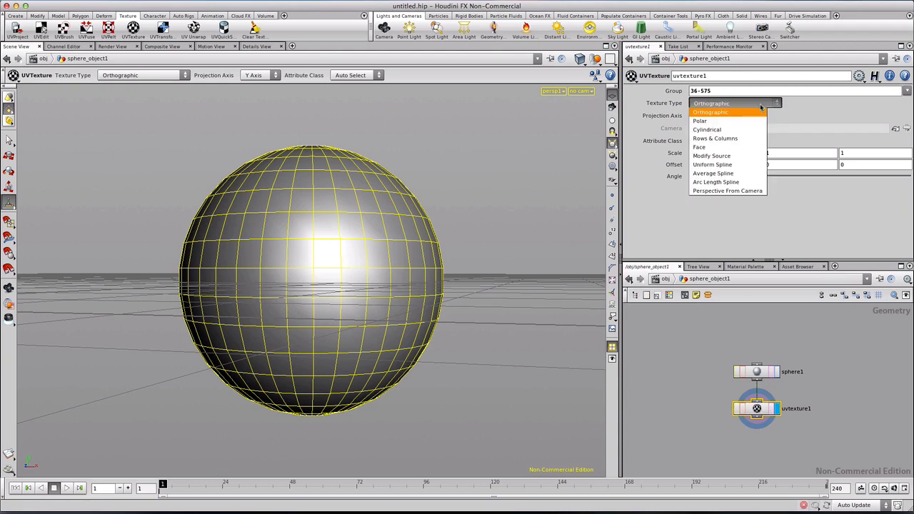
click(715, 121)
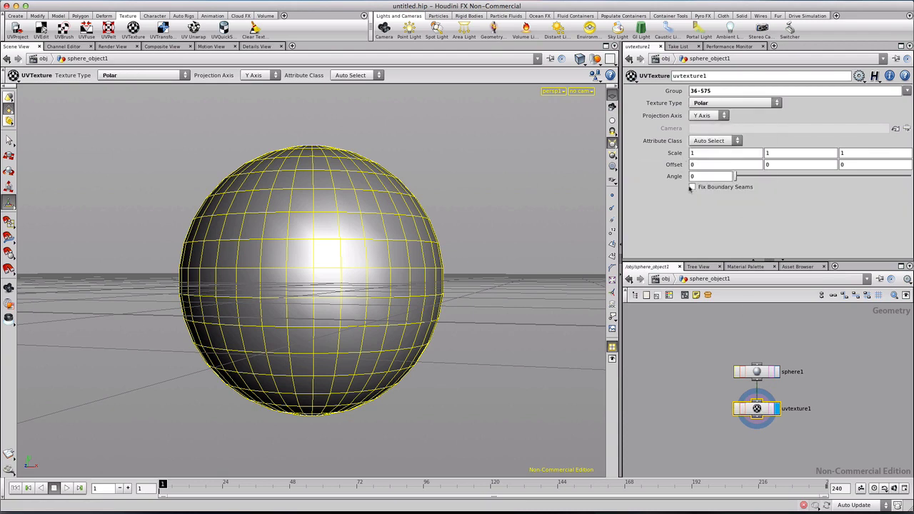
click(691, 187)
click(41, 29)
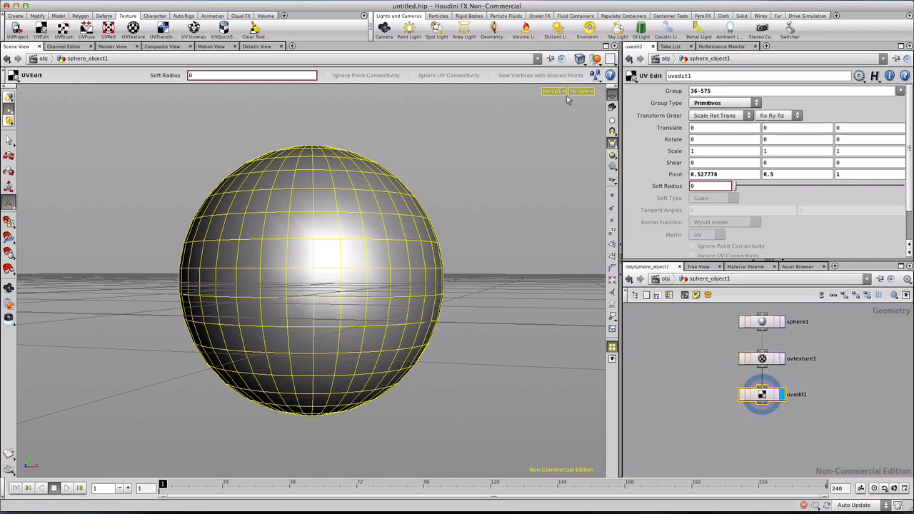
Split the viewport into two side-by-side views with the left one showing UVs.
click(609, 58)
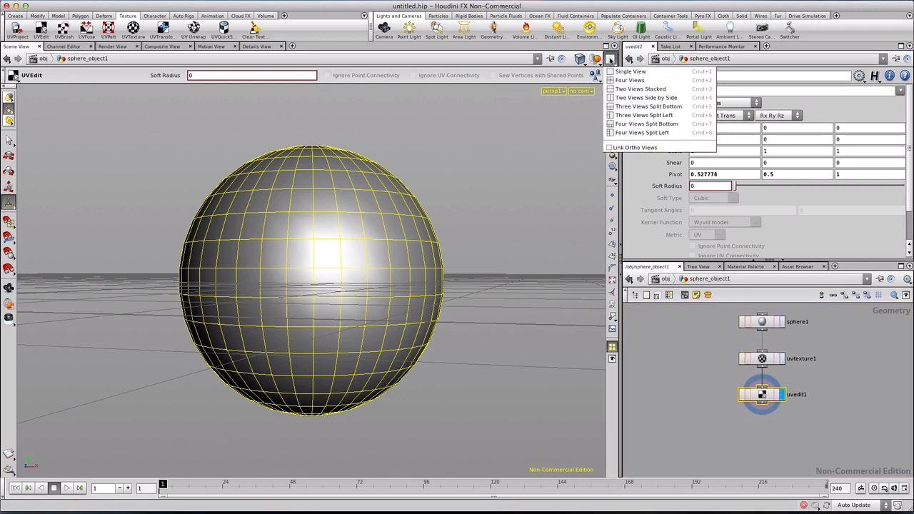
click(639, 97)
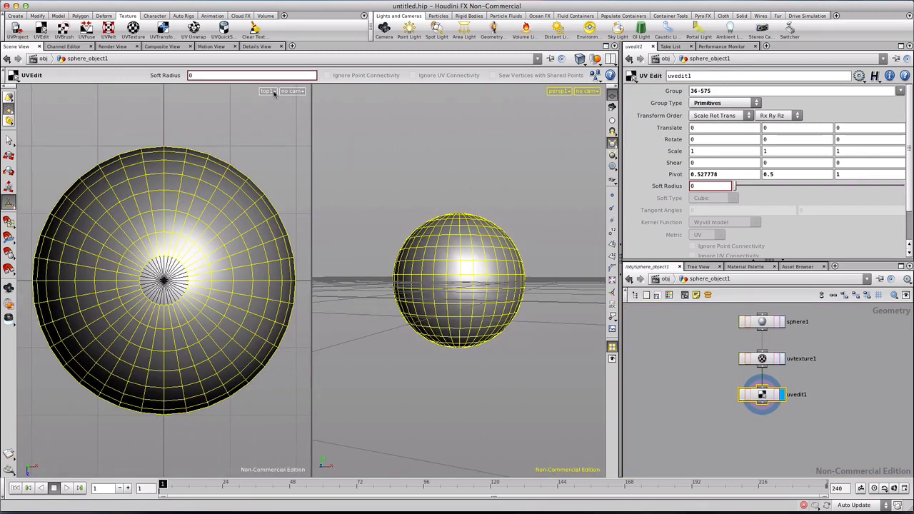
click(272, 93)
mouse_move(285, 102)
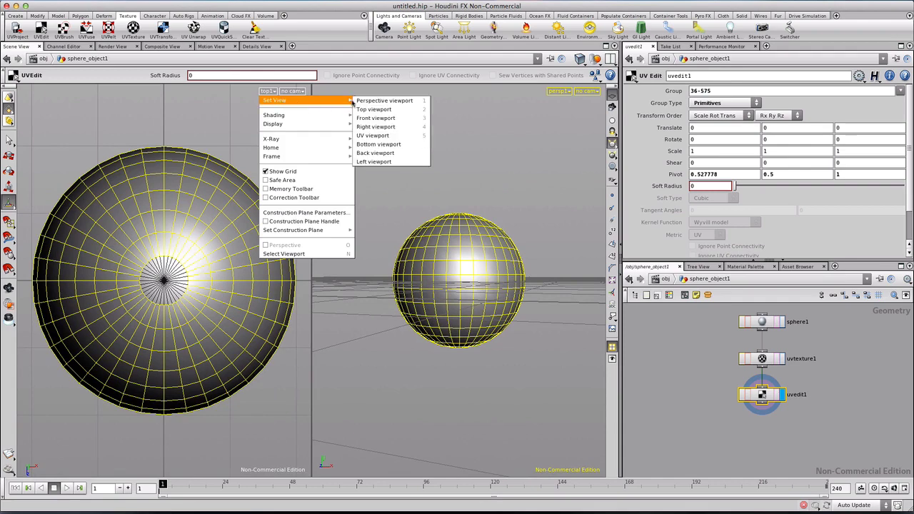
click(374, 136)
Frame the UV grid and return to the uvtexture1 Polar Y-axis projection settings.
key(Escape)
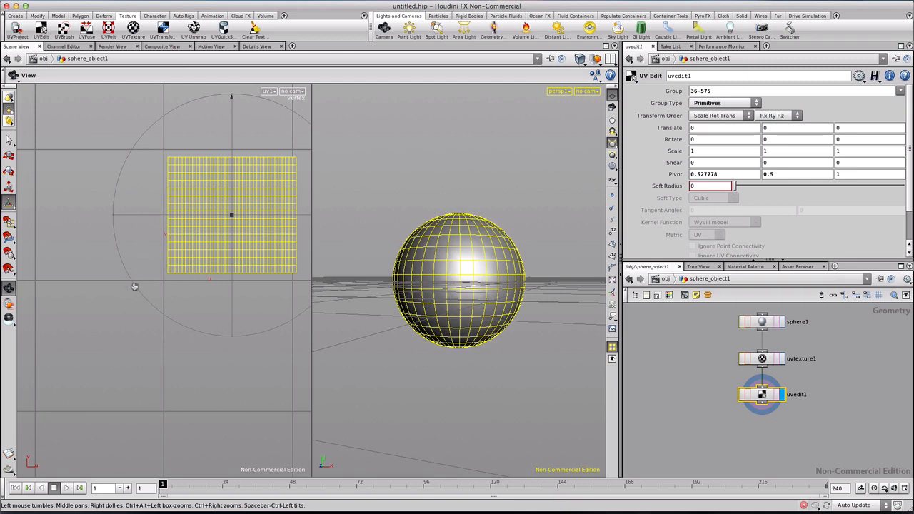
key(Return)
key(Escape)
middle_drag(248, 237, 208, 304)
scroll(206, 294, up, 3)
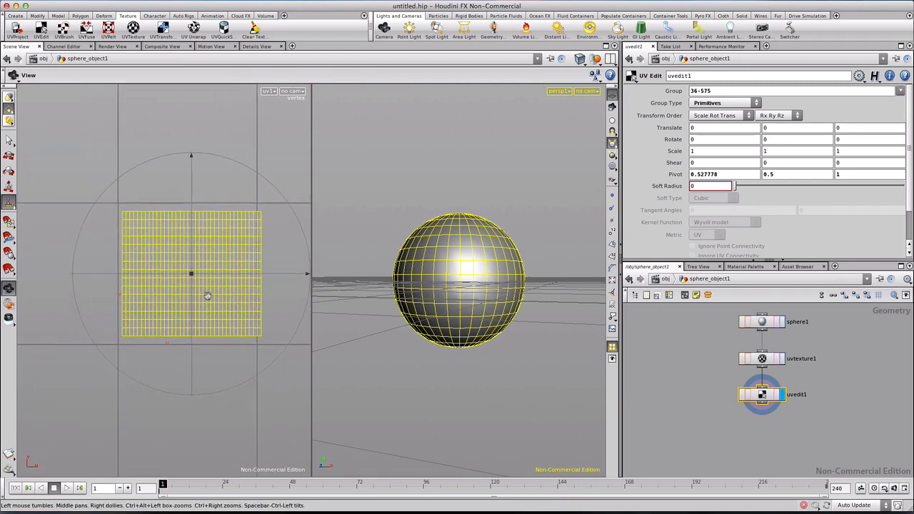
key(Return)
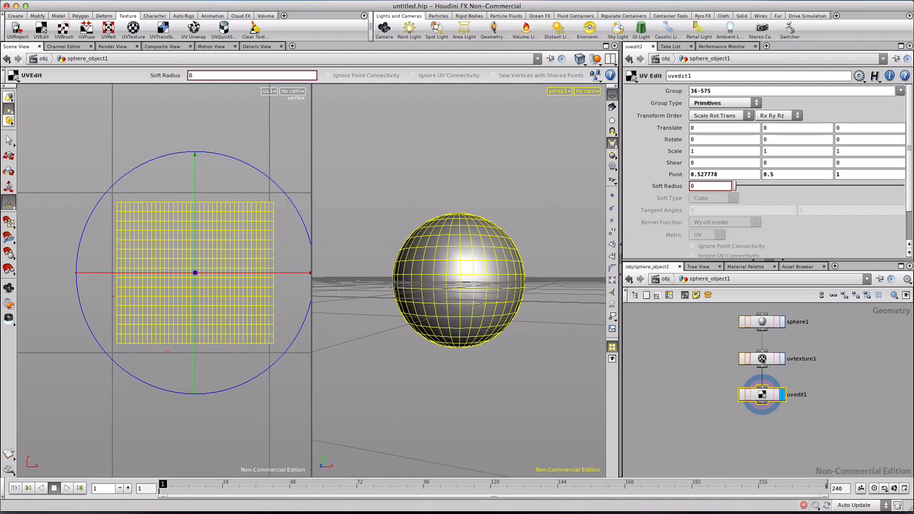
click(761, 359)
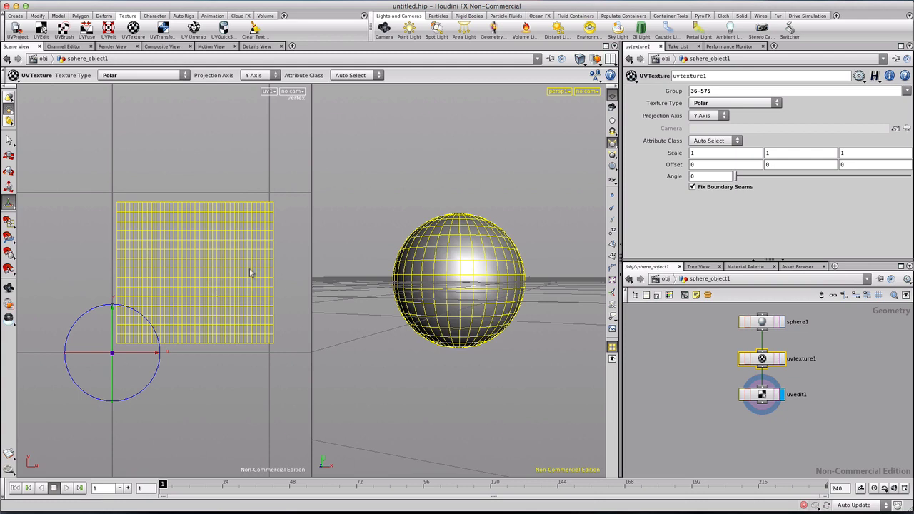
key(d)
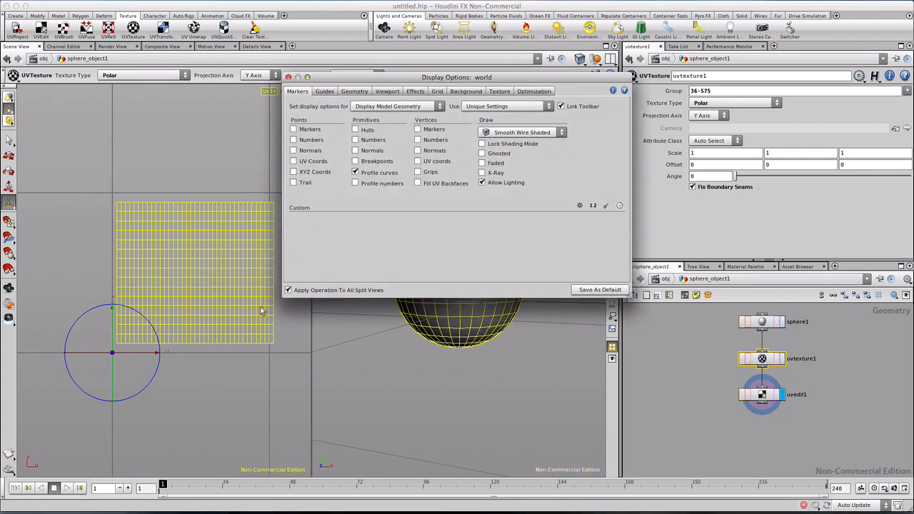
Show the CYCLES displacement map from Displace_AO_Synched as the UV view's background image.
click(466, 92)
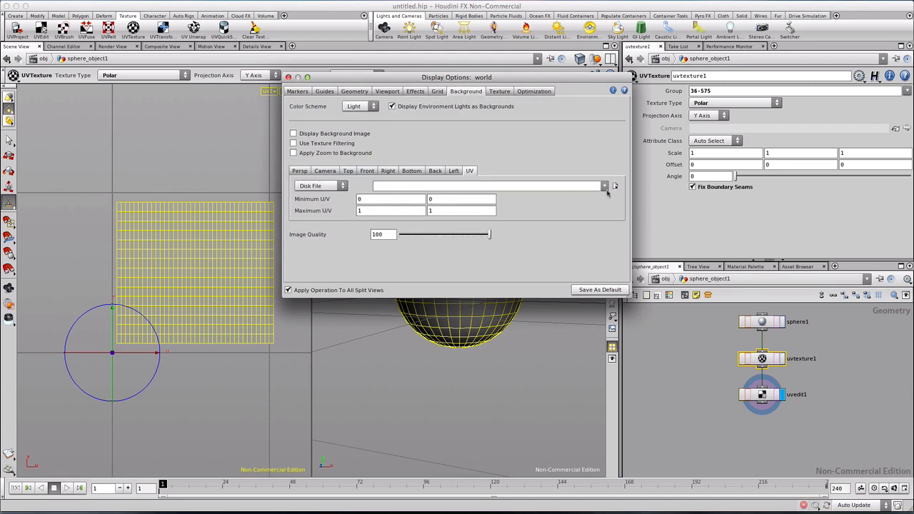
click(605, 187)
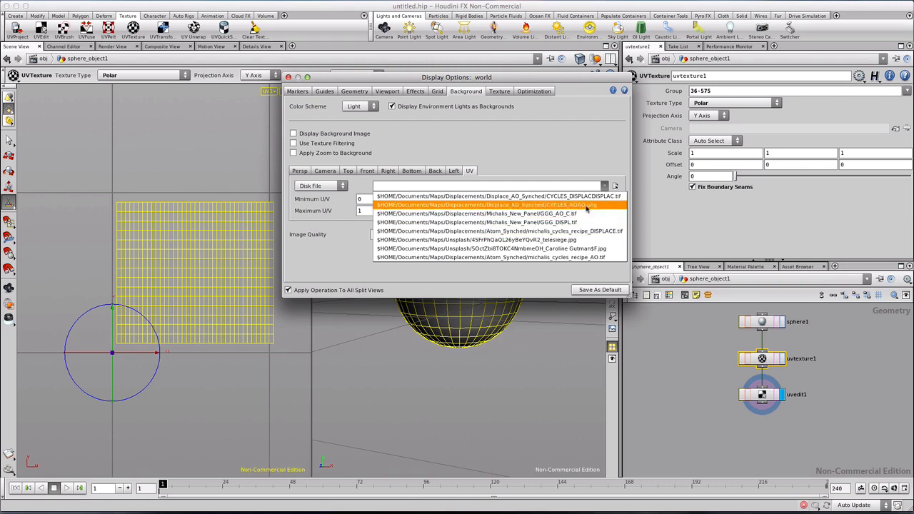
click(604, 197)
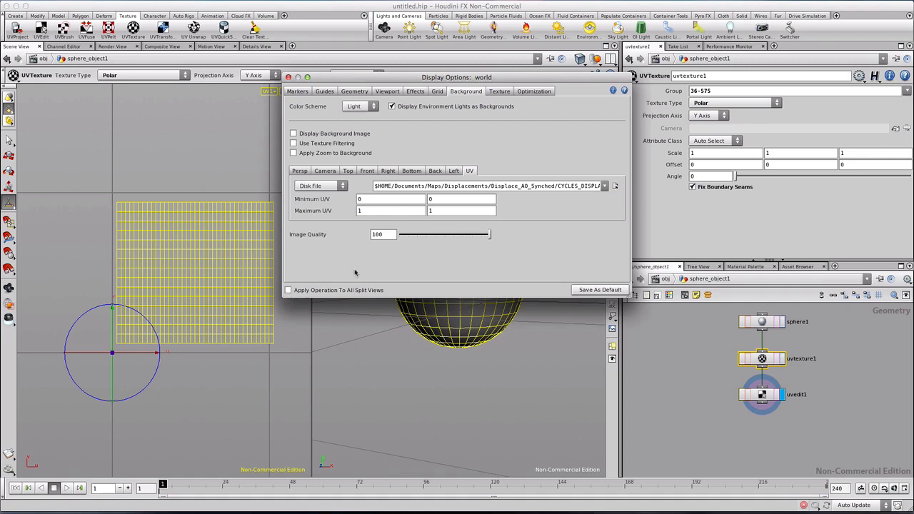
click(294, 134)
click(288, 78)
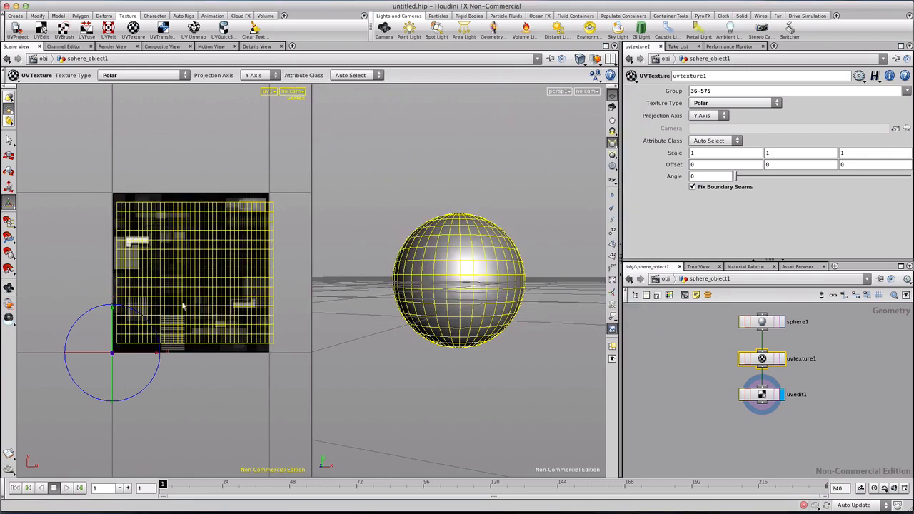
Offset the polar UV projection to about -0.026, -0.062 over the texture.
key(Escape)
scroll(236, 313, up, 3)
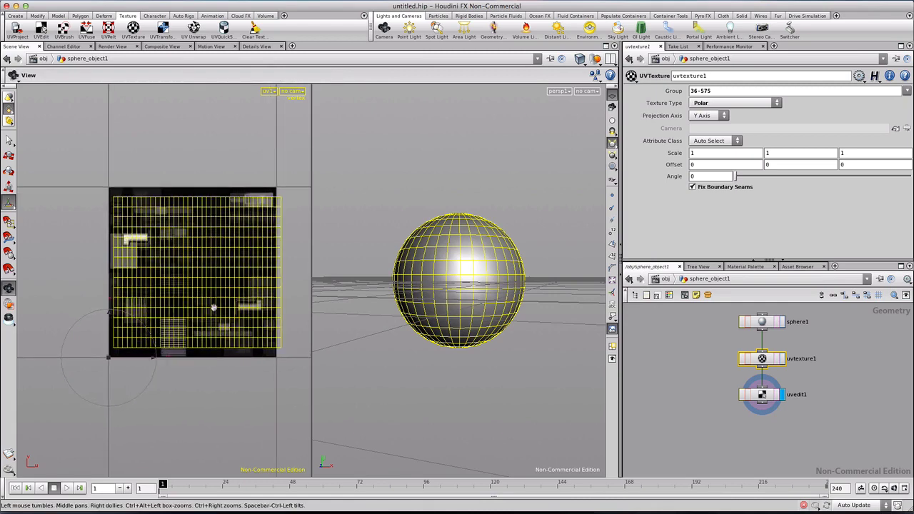
middle_drag(251, 292, 222, 267)
key(Return)
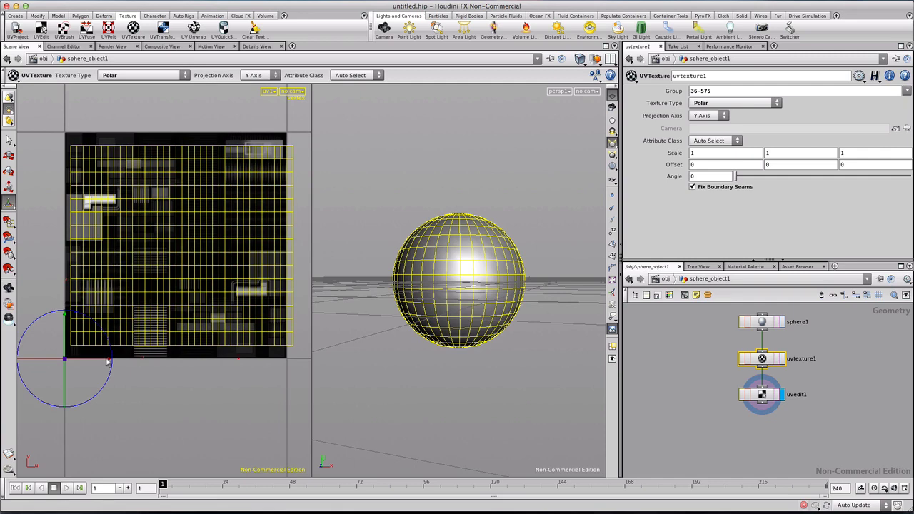
drag(109, 362, 105, 359)
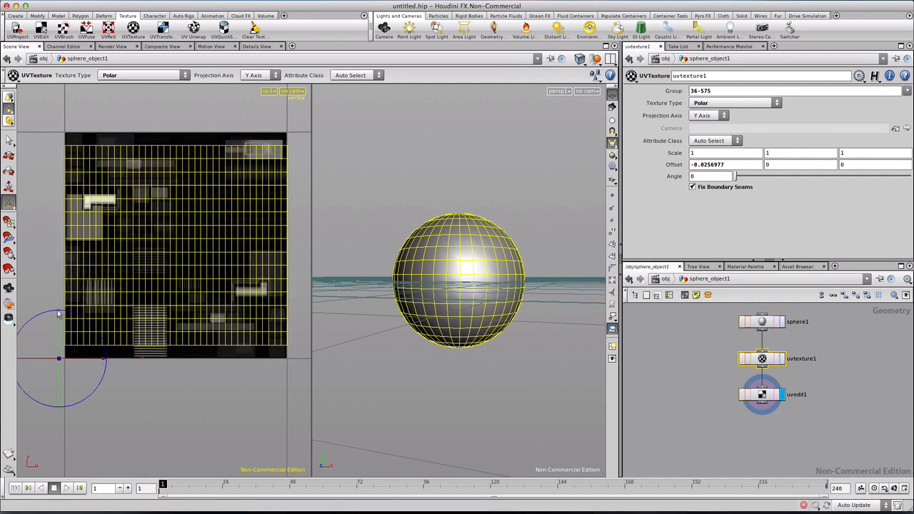
drag(59, 314, 61, 326)
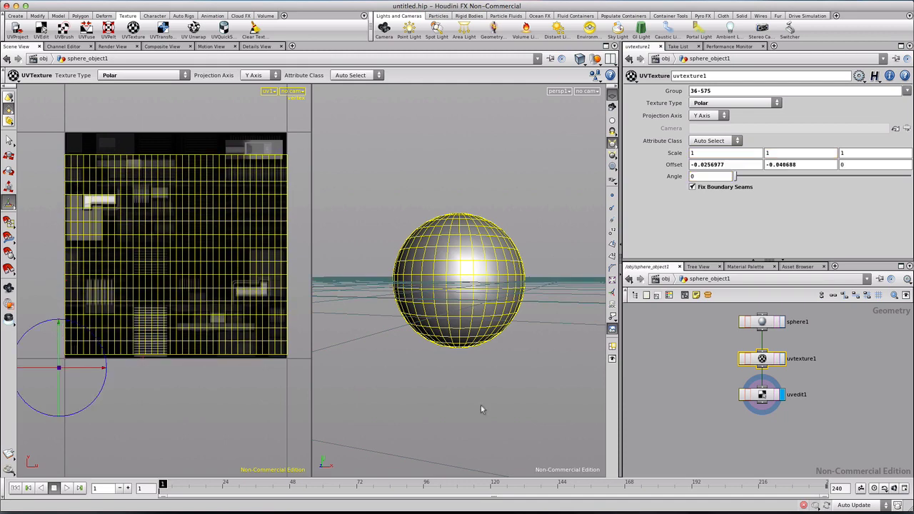
Delete the uvedit1 node from the network.
click(762, 397)
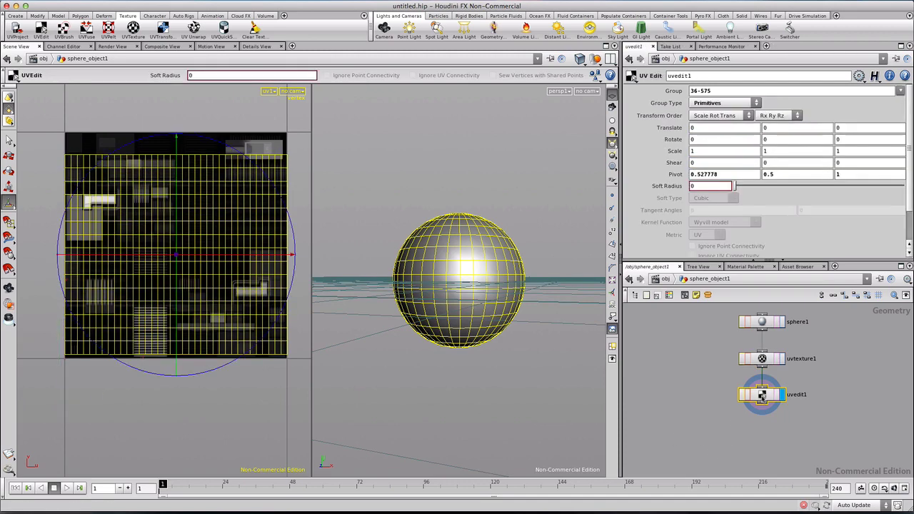
right_click(761, 397)
key(Escape)
key(Delete)
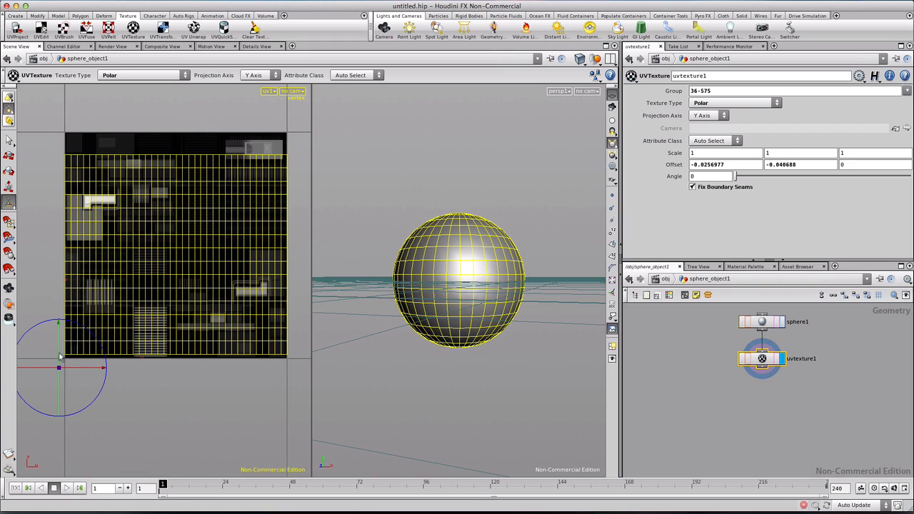
Stretch the UV projection to 1.12 in V with the scale handle.
click(61, 355)
click(60, 356)
click(60, 353)
click(61, 347)
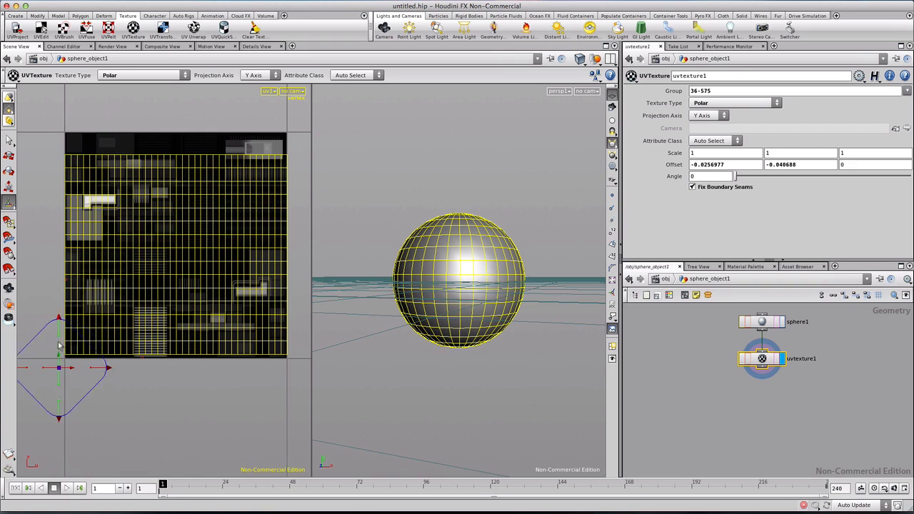
drag(60, 341, 59, 329)
click(60, 337)
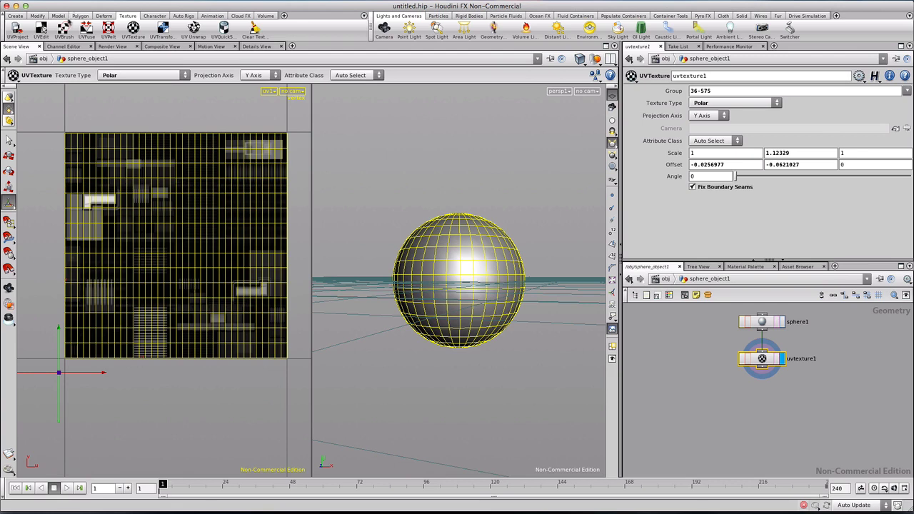
click(41, 29)
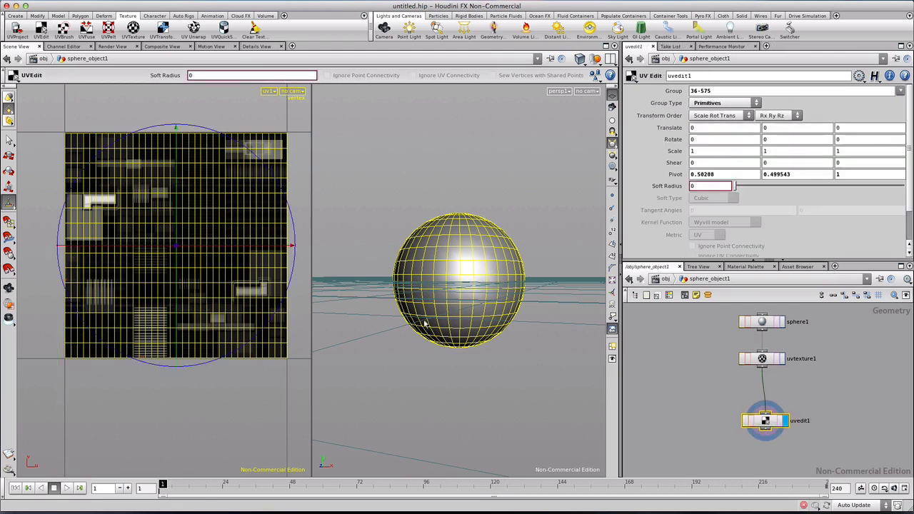
Place uvedit1 under uvtexture1 and copy the Clay material from the palette into /shop.
drag(768, 427, 768, 399)
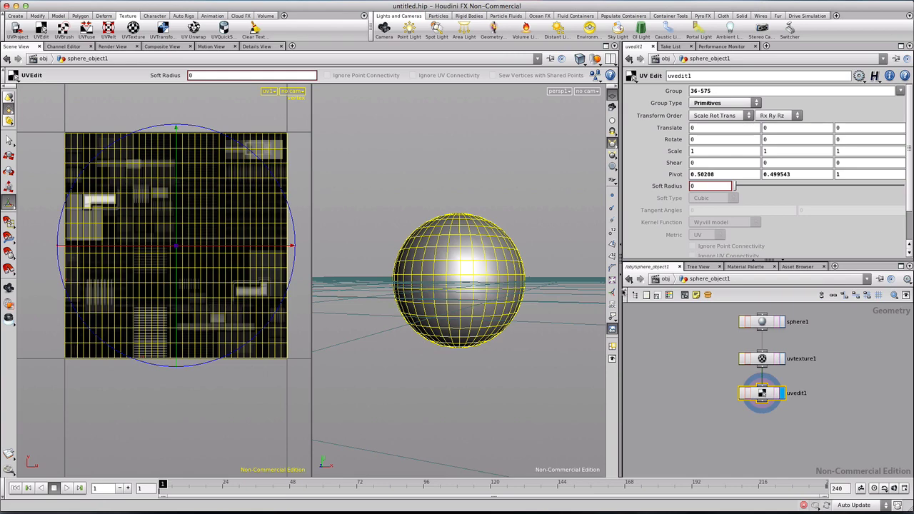
click(660, 281)
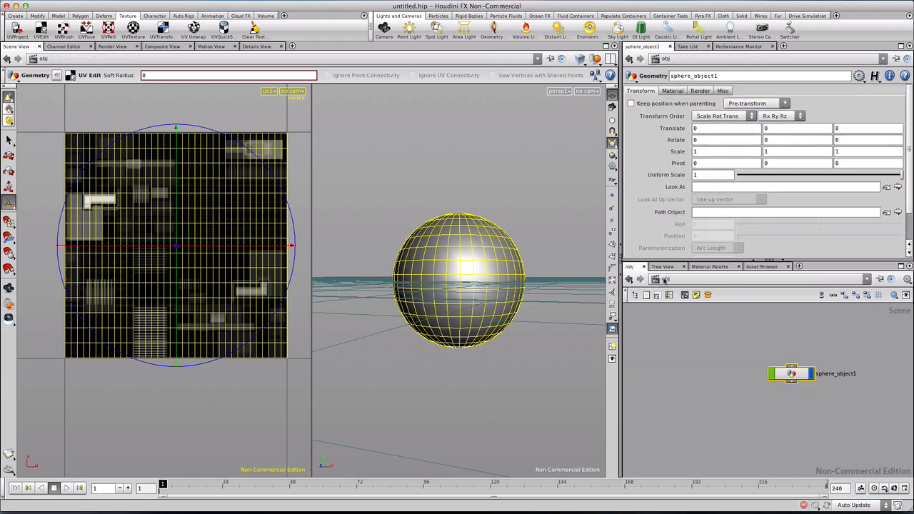
click(714, 267)
click(678, 307)
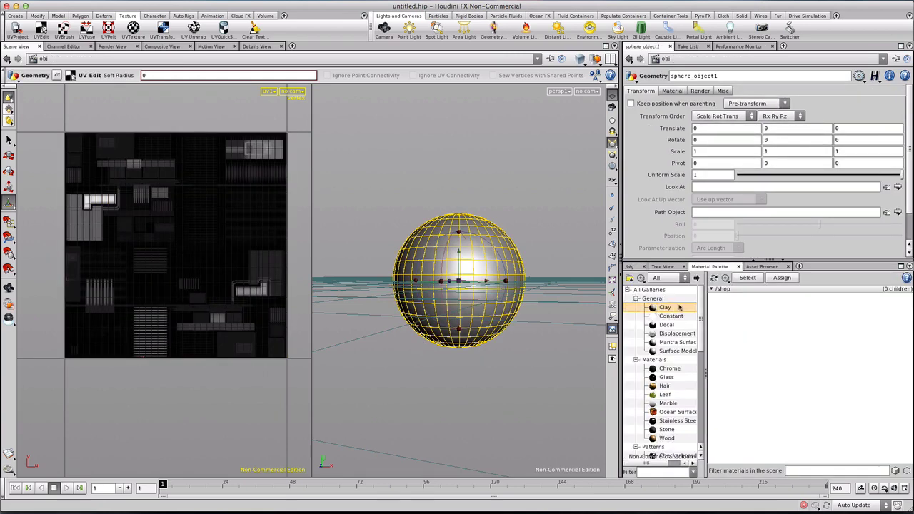
click(696, 278)
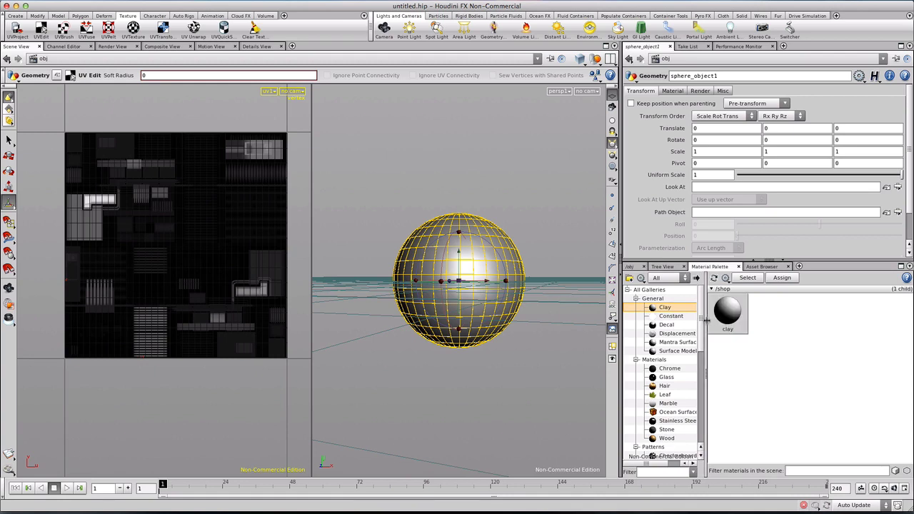
Give the clay material the Displace_AO_Synched map as its color map and assign it to the sphere.
click(726, 312)
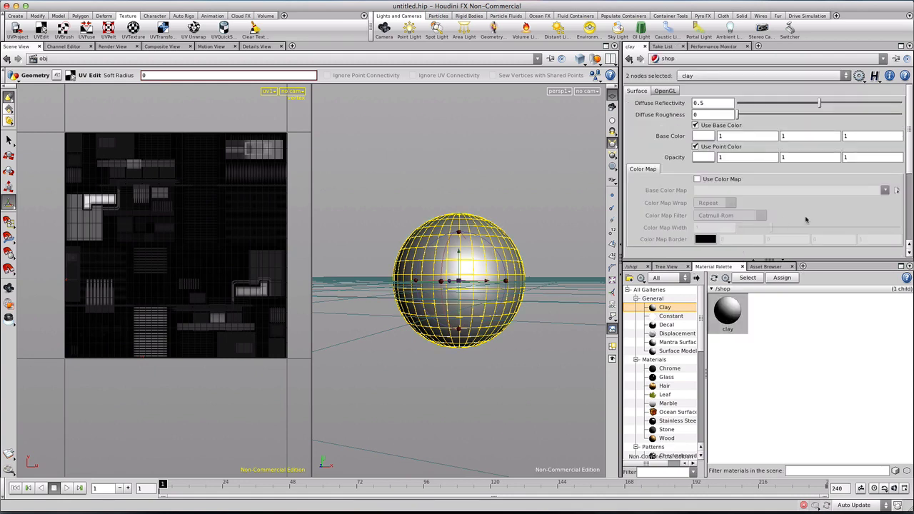
click(698, 180)
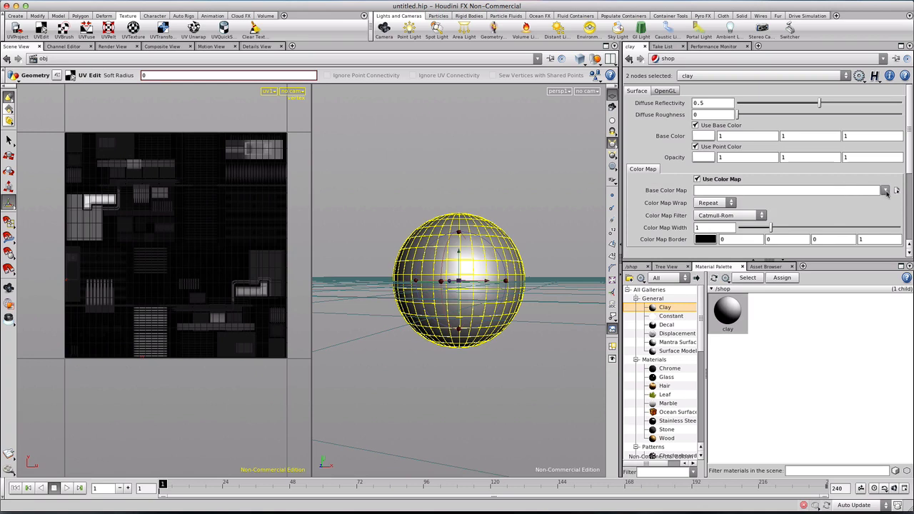
click(885, 190)
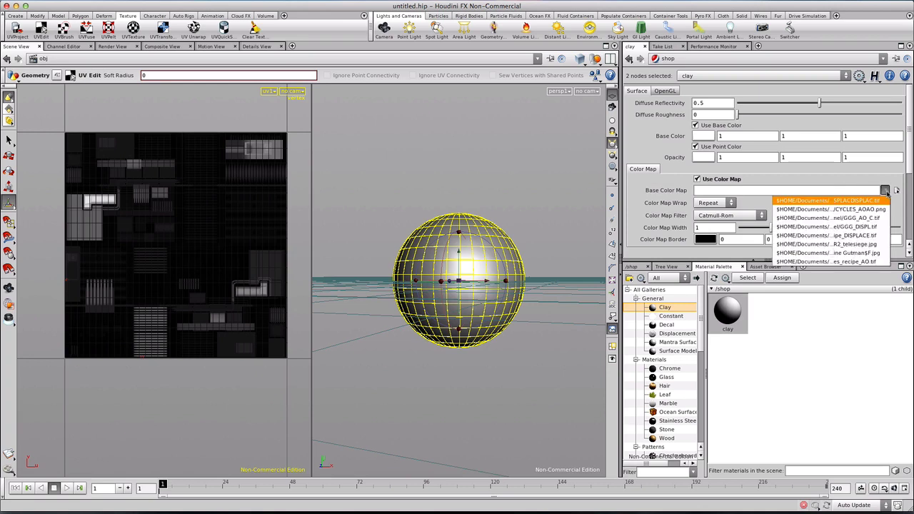
click(849, 210)
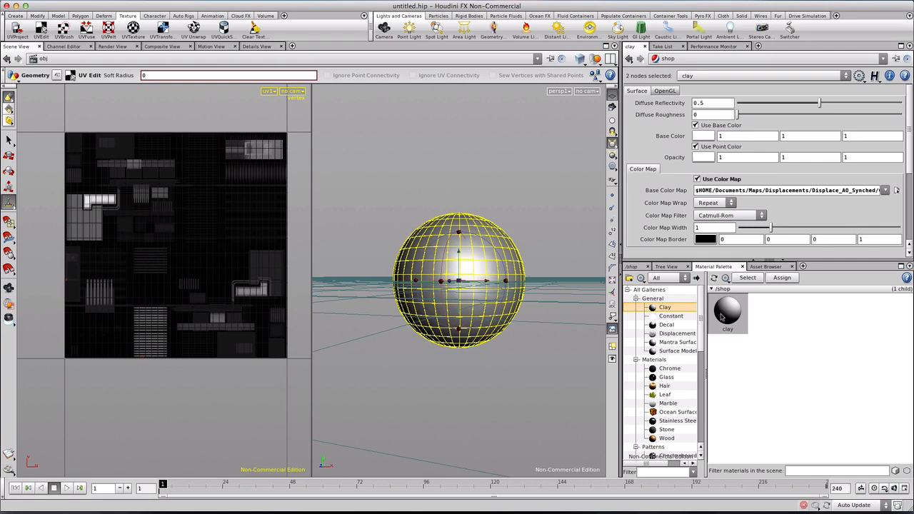
drag(721, 317, 461, 291)
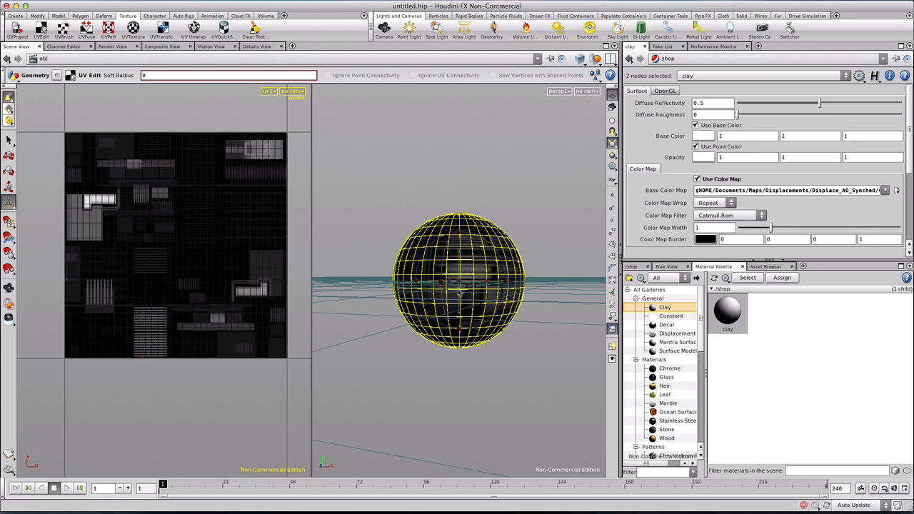
key(Escape)
mouse_move(457, 300)
right_down()
mouse_move(453, 361)
mouse_move(453, 307)
right_up()
key(Return)
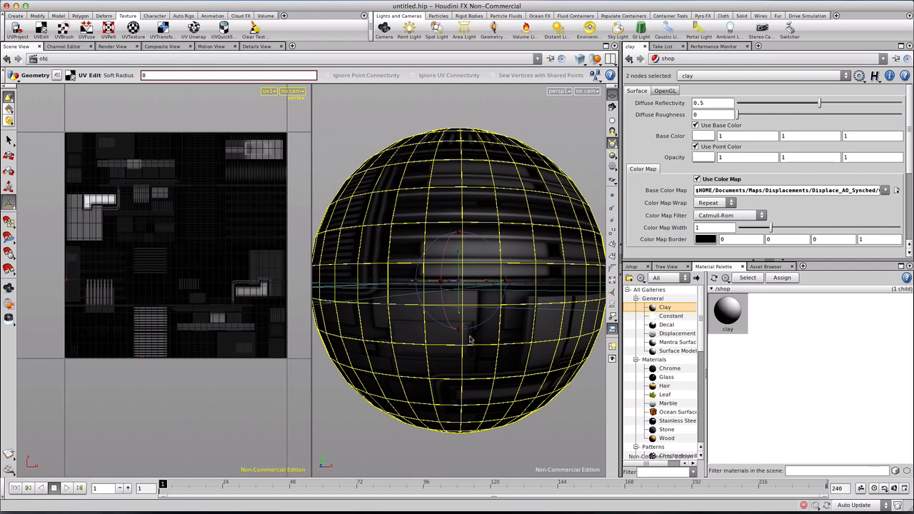
click(632, 267)
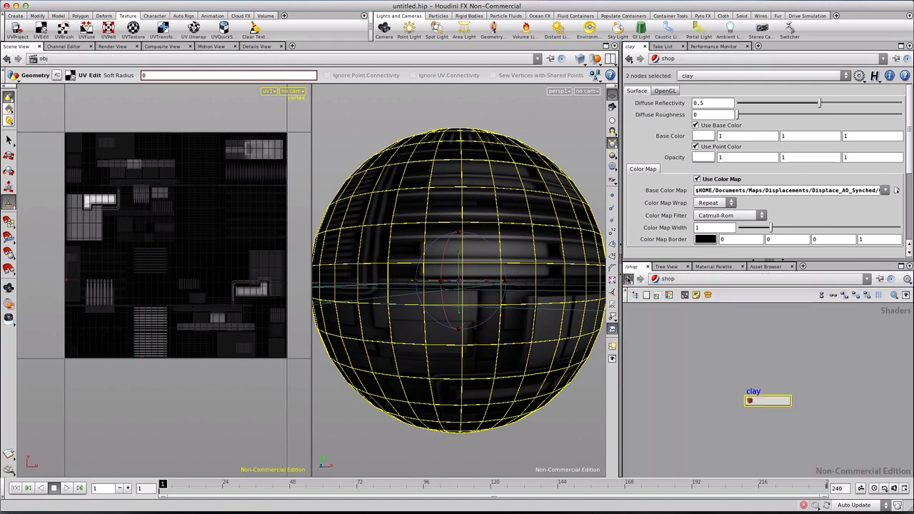
Go back inside sphere_object1 and select the top rows of UV faces (36-107).
click(629, 278)
double_click(790, 374)
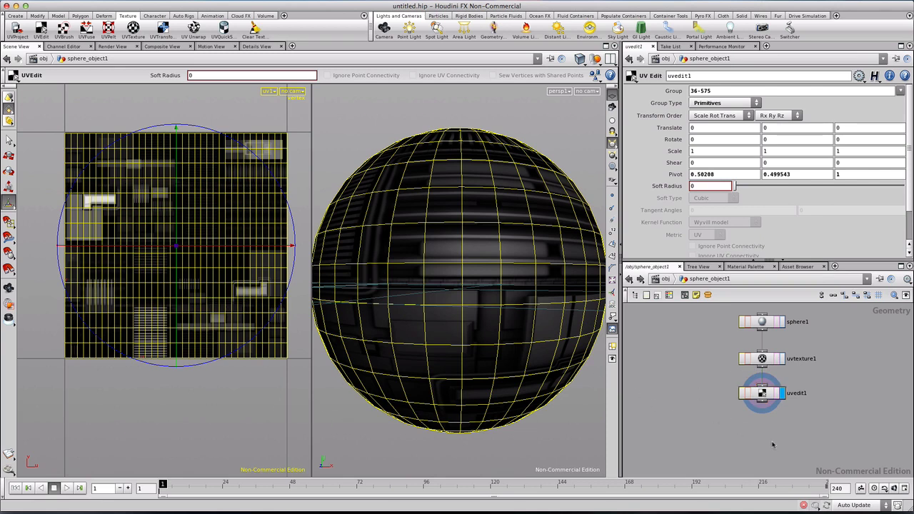
drag(296, 121, 48, 163)
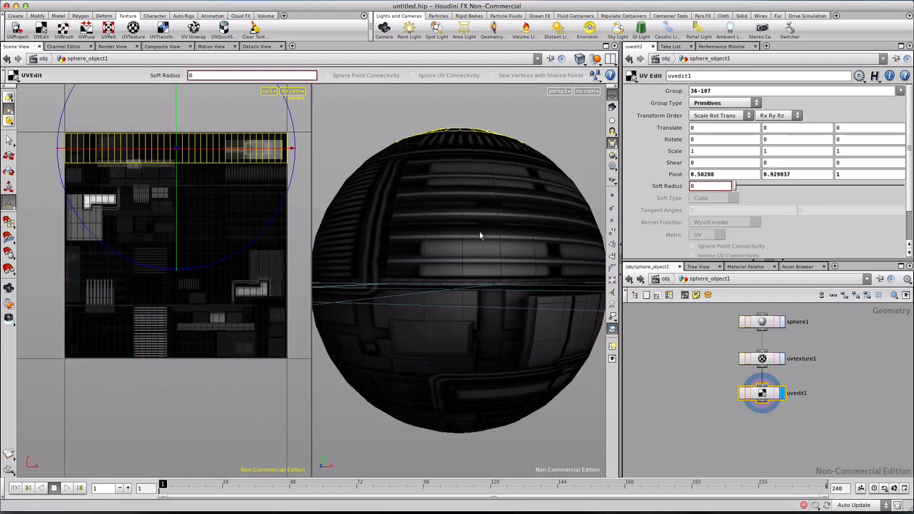
key(Escape)
drag(465, 261, 457, 232)
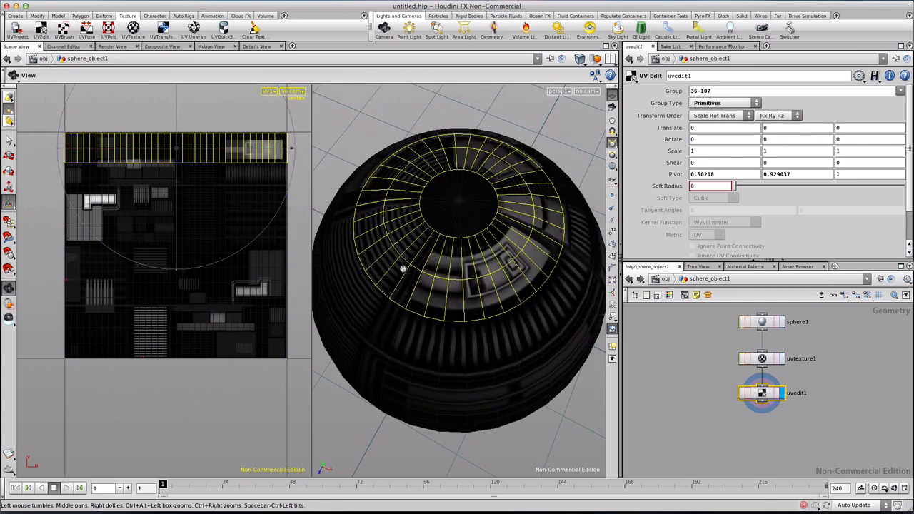
key(Return)
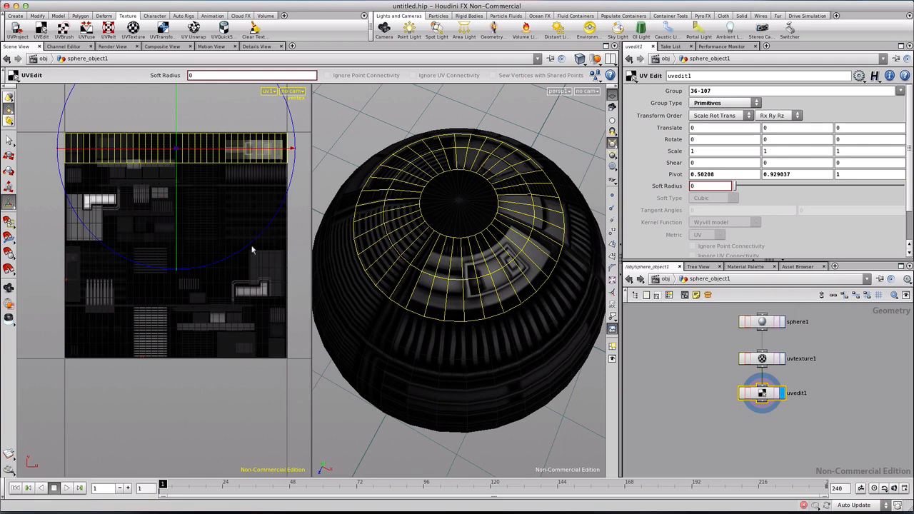
Move the top UV strip up 0.594 in V so it sits above the texture square.
key(Escape)
scroll(207, 203, down, 5)
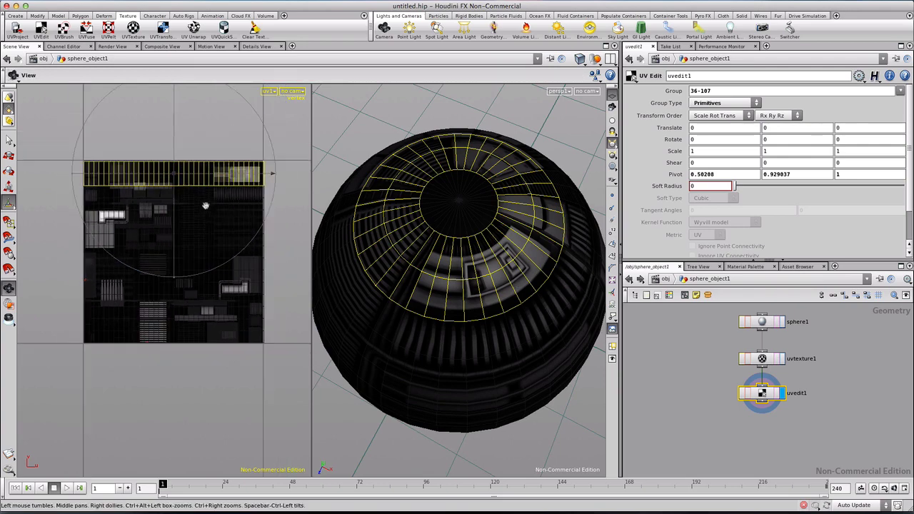
middle_drag(203, 212, 210, 280)
key(Return)
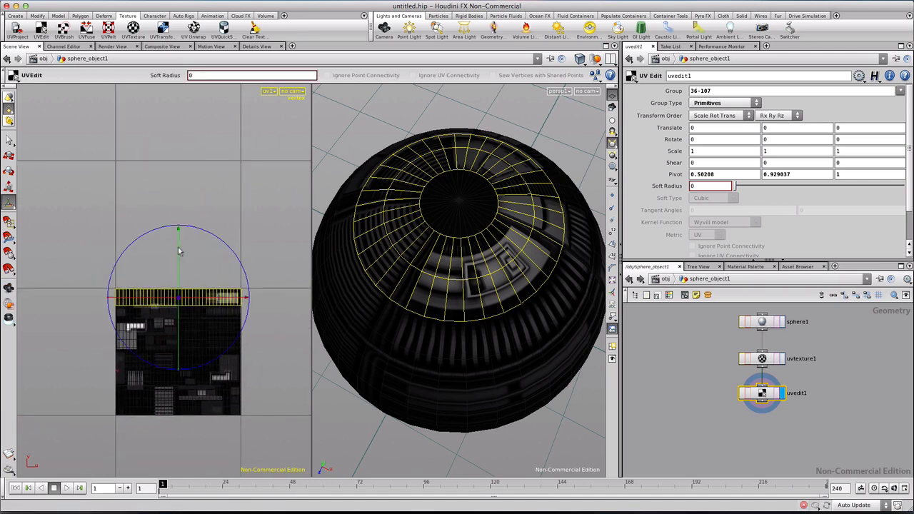
drag(182, 211, 199, 159)
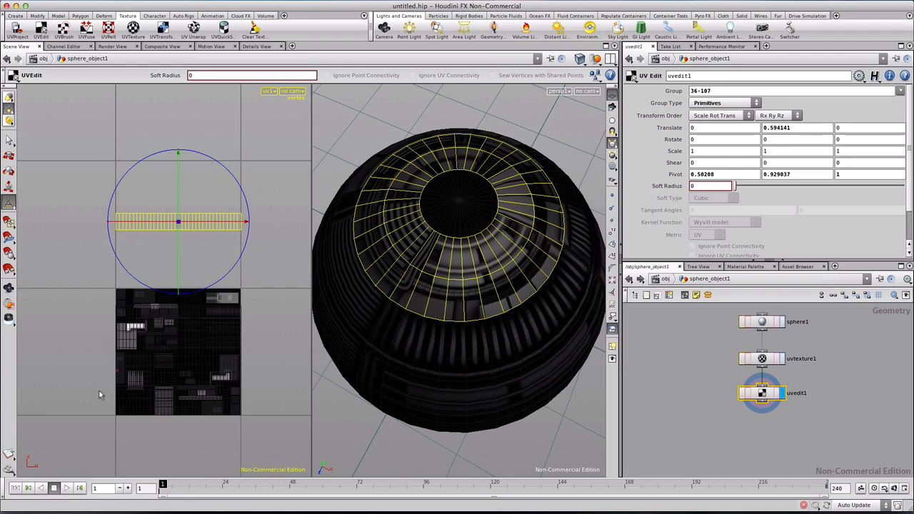
drag(98, 390, 222, 435)
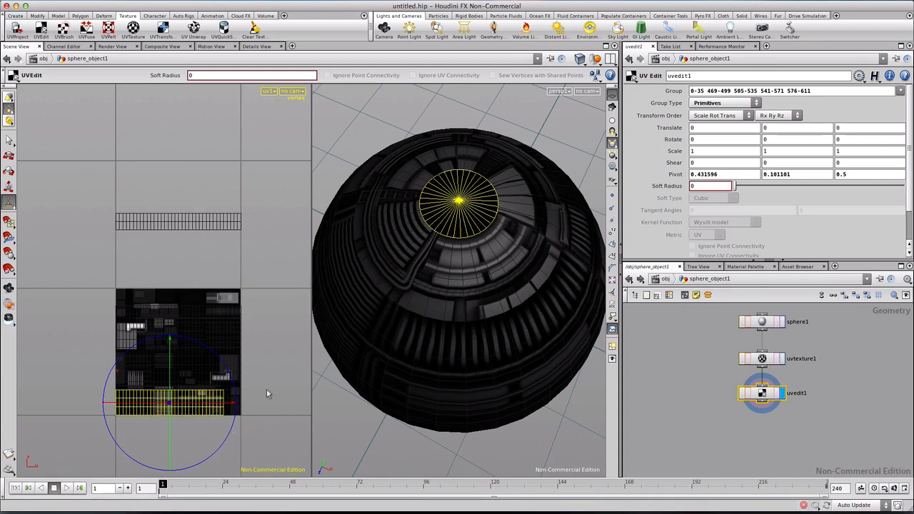
Select faces 0-35 and 432-611 and drop their UVs -0.735 in V below the texture.
drag(266, 389, 73, 421)
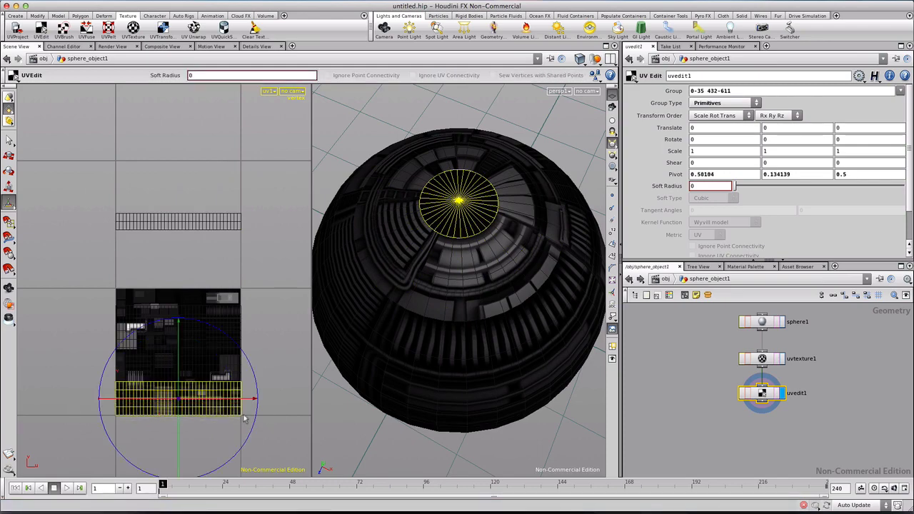
drag(400, 404, 436, 236)
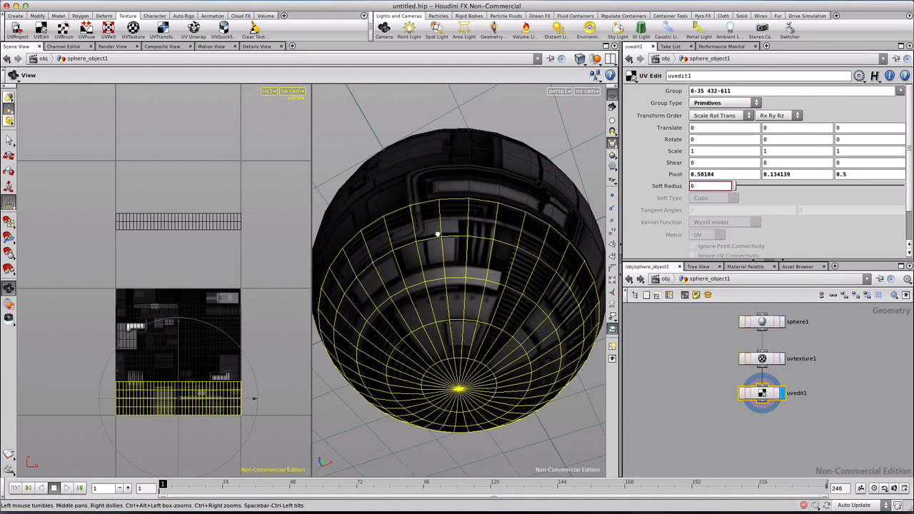
drag(179, 325, 203, 419)
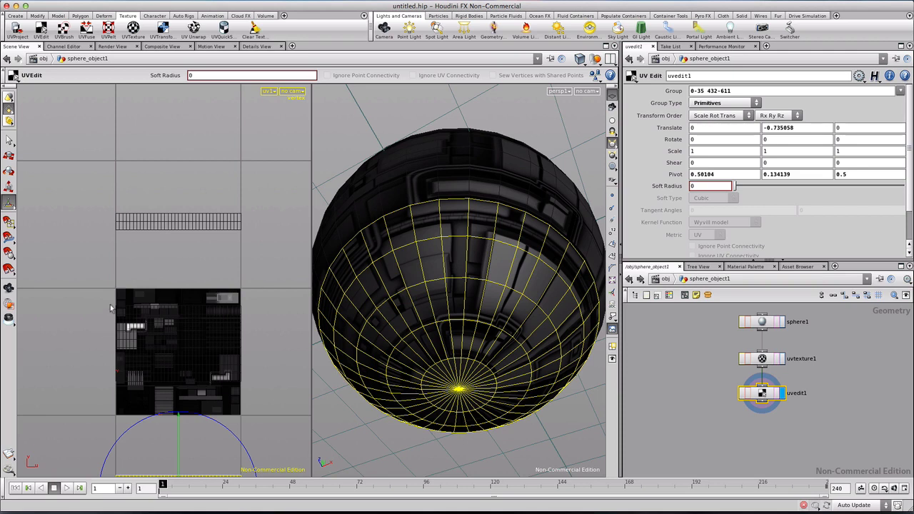
key(s)
drag(108, 299, 246, 329)
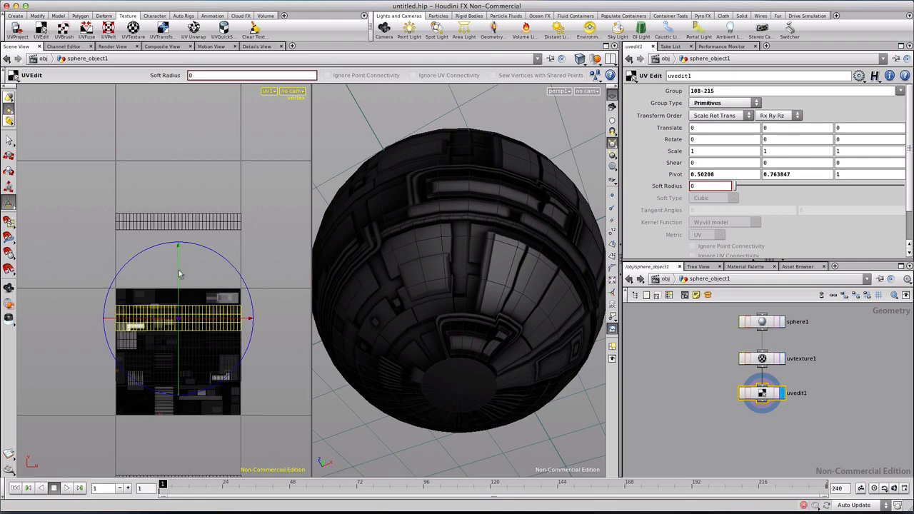
Shift the upper UV strip 108-215 up, then nudge it slightly back down.
mouse_move(181, 251)
mouse_down()
mouse_move(179, 214)
mouse_move(191, 239)
mouse_up()
alt+drag(398, 223, 413, 258)
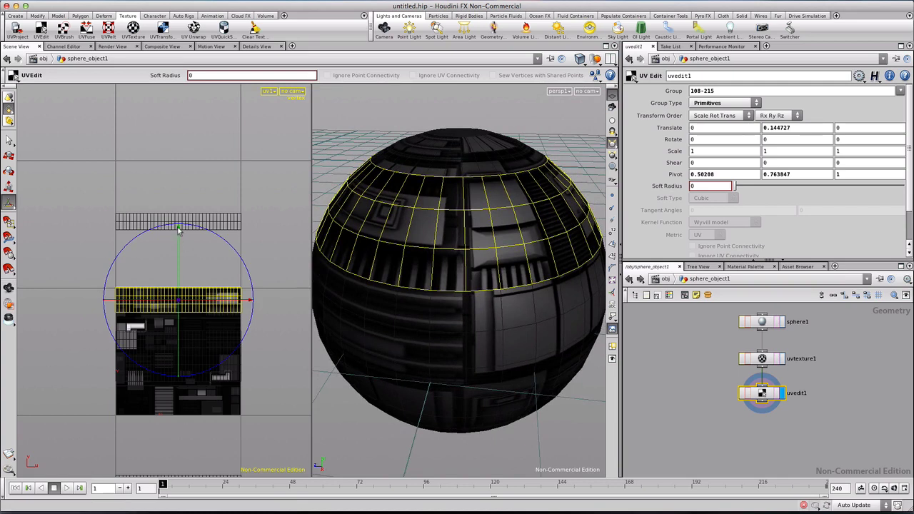
drag(179, 245, 243, 250)
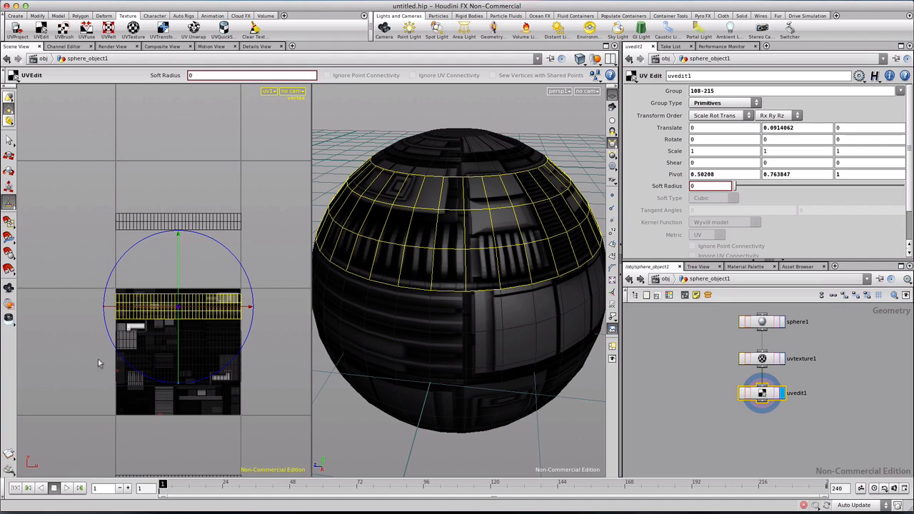
Select the lower UV strip 324-431 and move it down by -0.224707 in V.
drag(98, 364, 245, 391)
drag(177, 314, 177, 337)
key(space)
mouse_move(428, 402)
mouse_down()
mouse_move(425, 329)
mouse_move(426, 400)
mouse_up()
drag(179, 326, 178, 328)
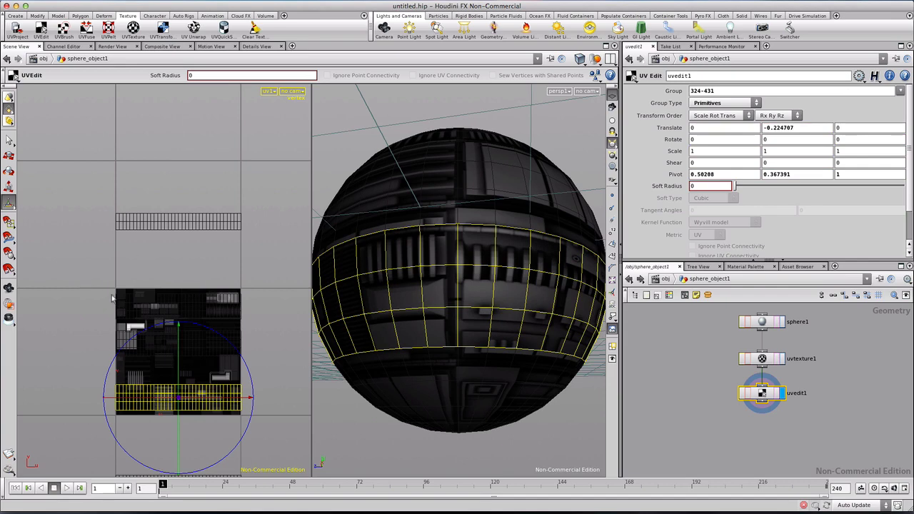
Box-select the full-width UV band of primitives 216-323.
key(s)
drag(103, 325, 240, 361)
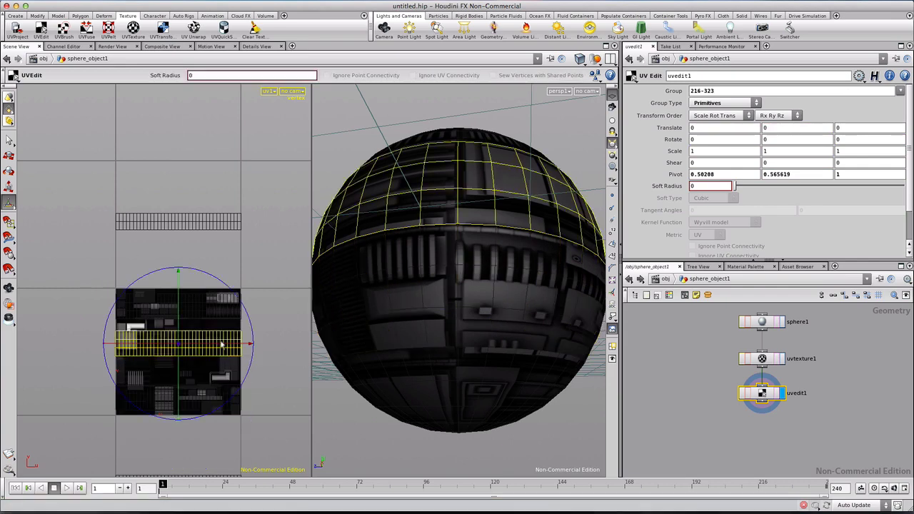
click(414, 293)
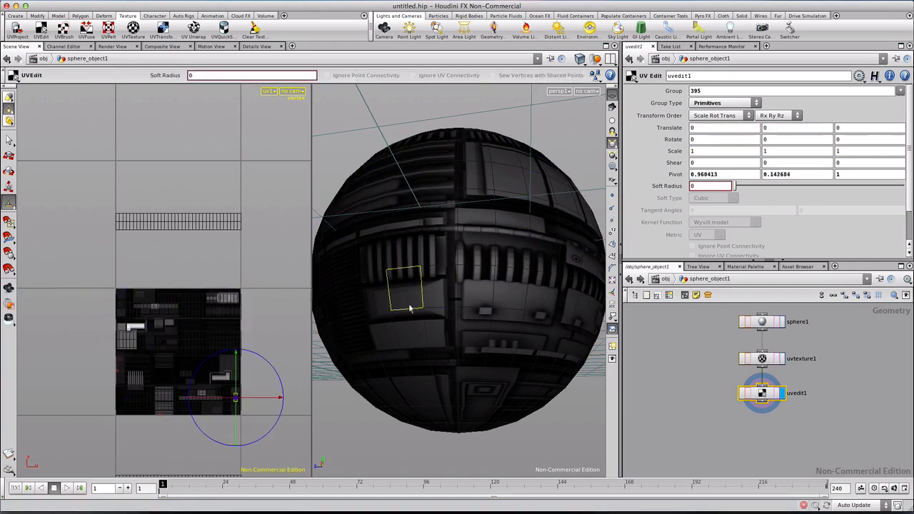
drag(95, 333, 202, 356)
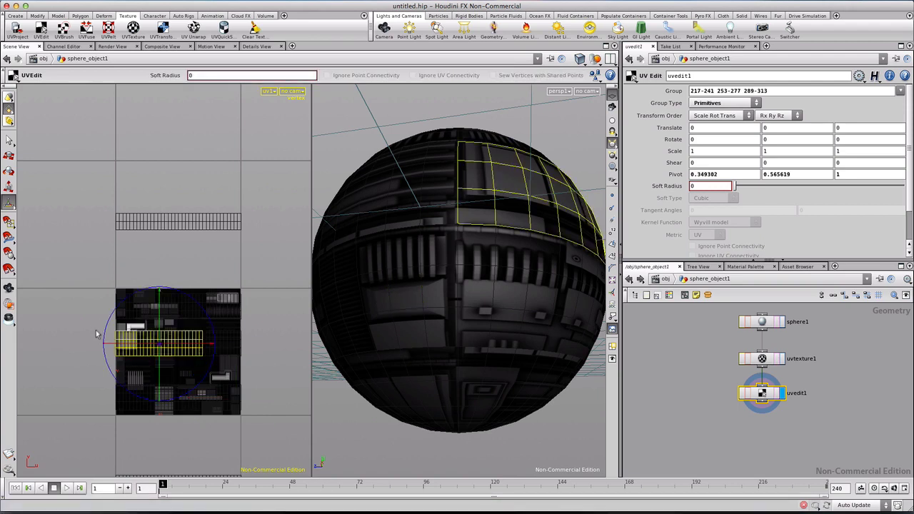
drag(98, 328, 269, 367)
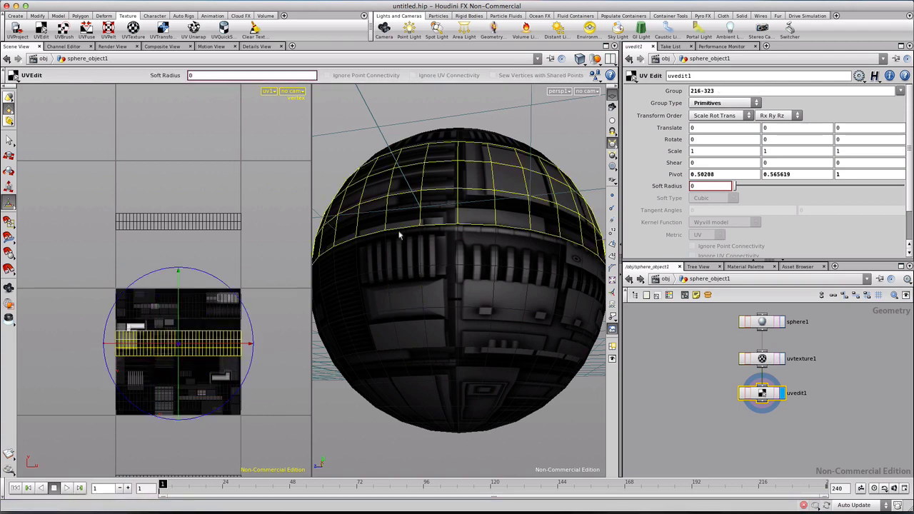
Nudge the selected band up by 0.064746 in V and inspect it on the sphere.
key(Escape)
drag(450, 208, 428, 278)
key(Return)
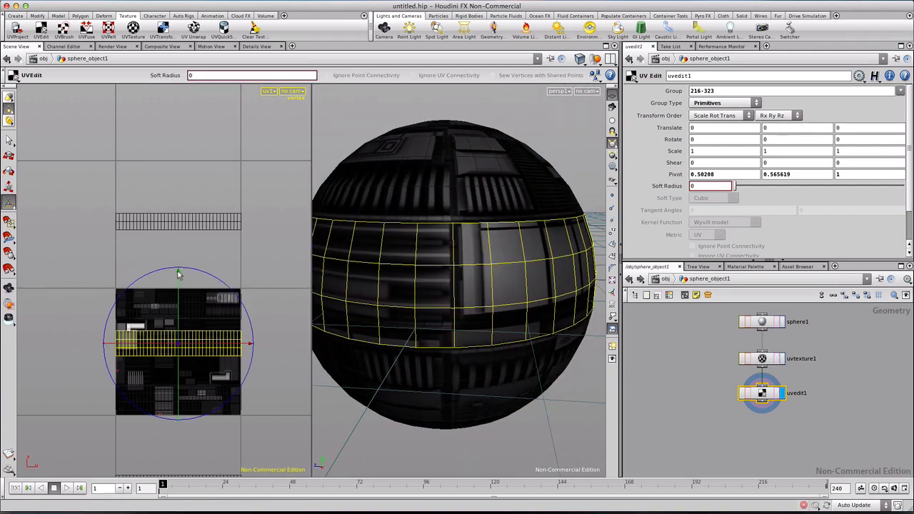
click(178, 271)
drag(178, 272, 183, 266)
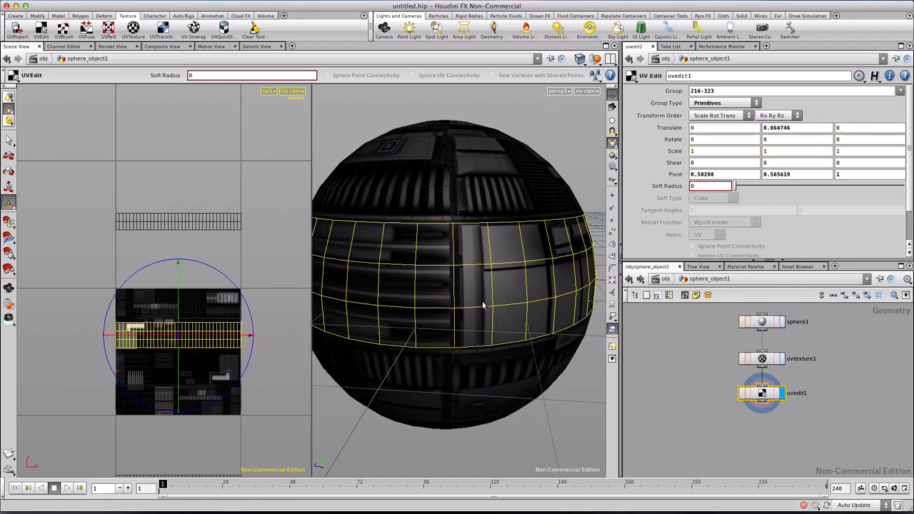
key(Escape)
drag(555, 293, 524, 280)
key(Return)
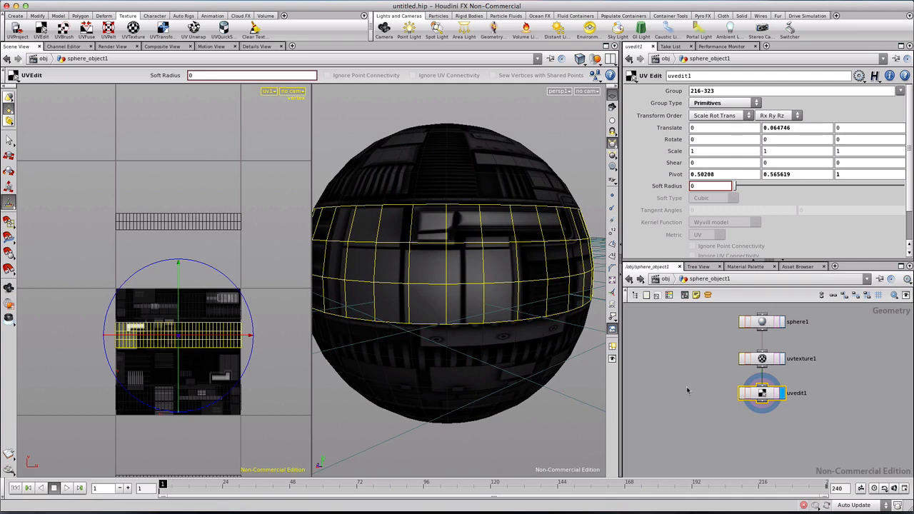
click(611, 59)
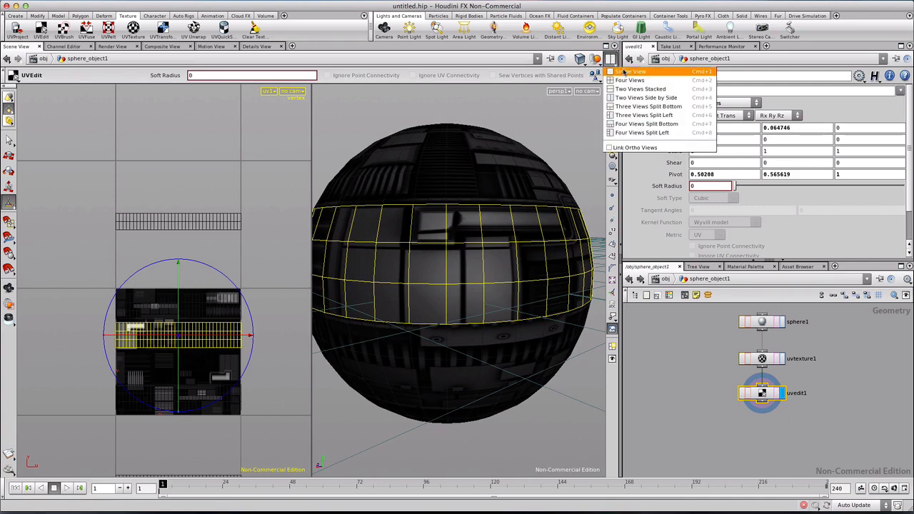
Switch to a single 3D view, split it top/bottom, and add a Details View spreadsheet below.
click(632, 67)
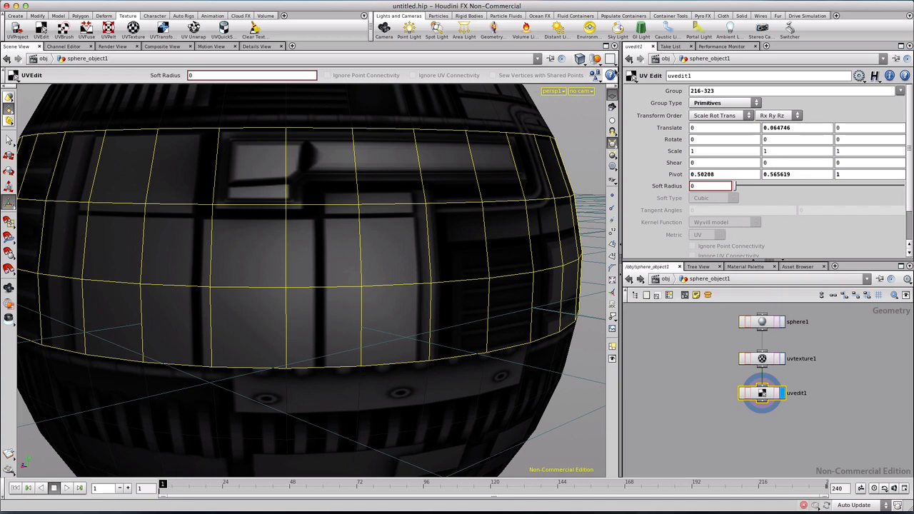
click(614, 46)
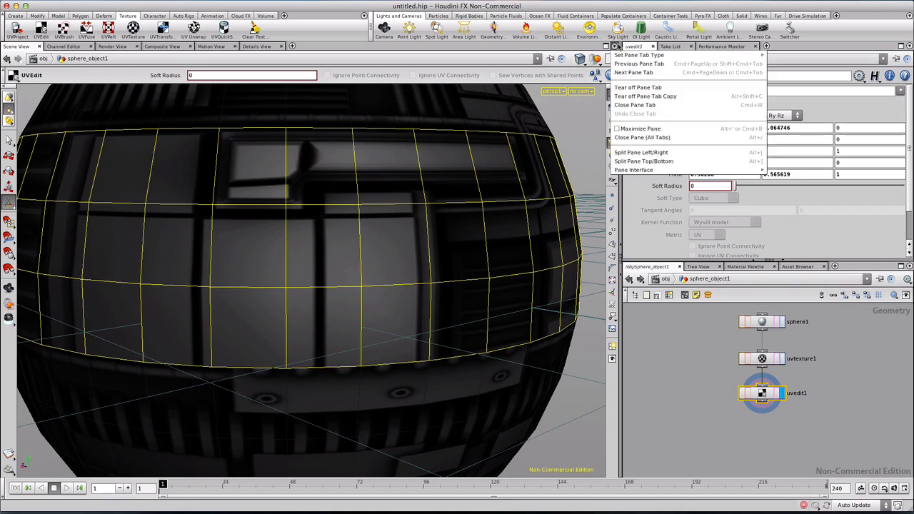
click(643, 161)
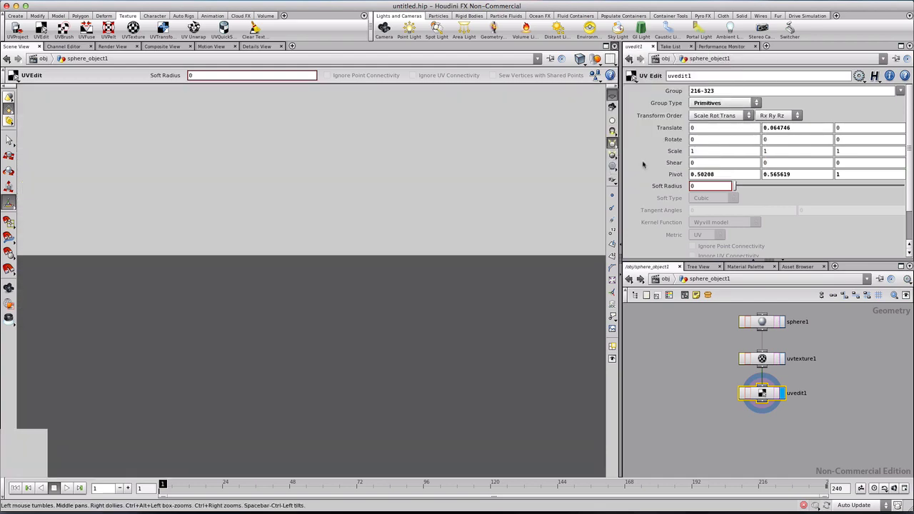
click(50, 264)
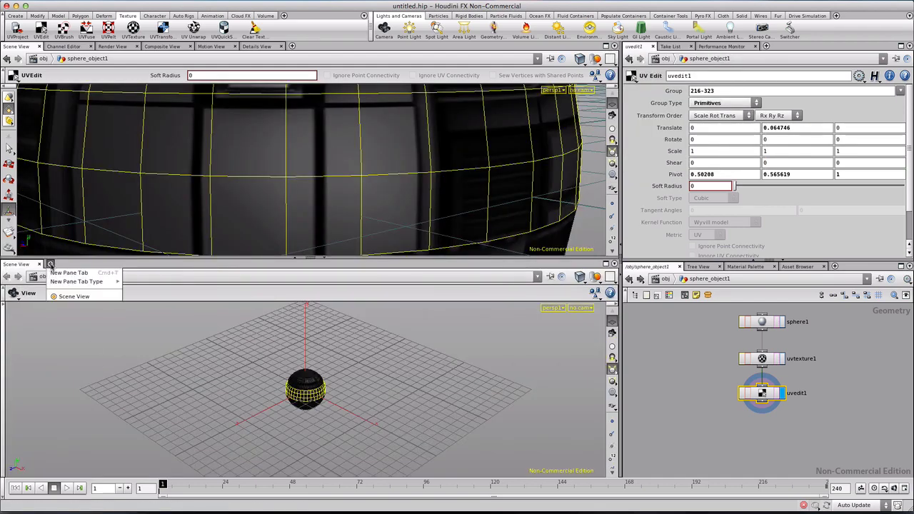
mouse_move(80, 282)
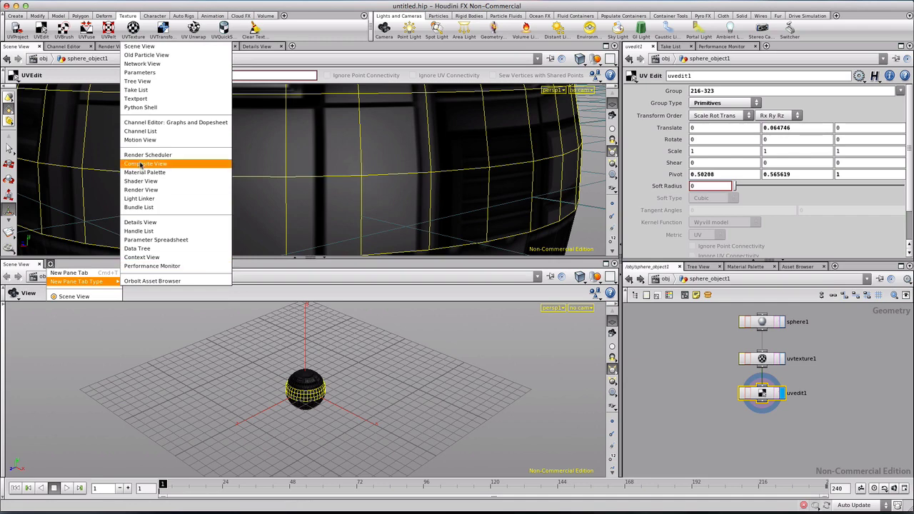
click(152, 228)
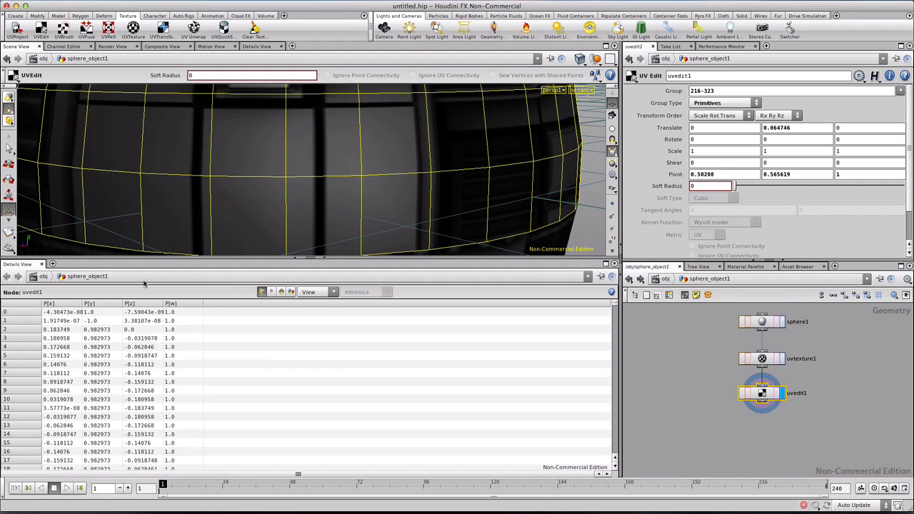
Cycle the Details View through vertex, primitive, detail and point attributes.
click(272, 295)
click(281, 295)
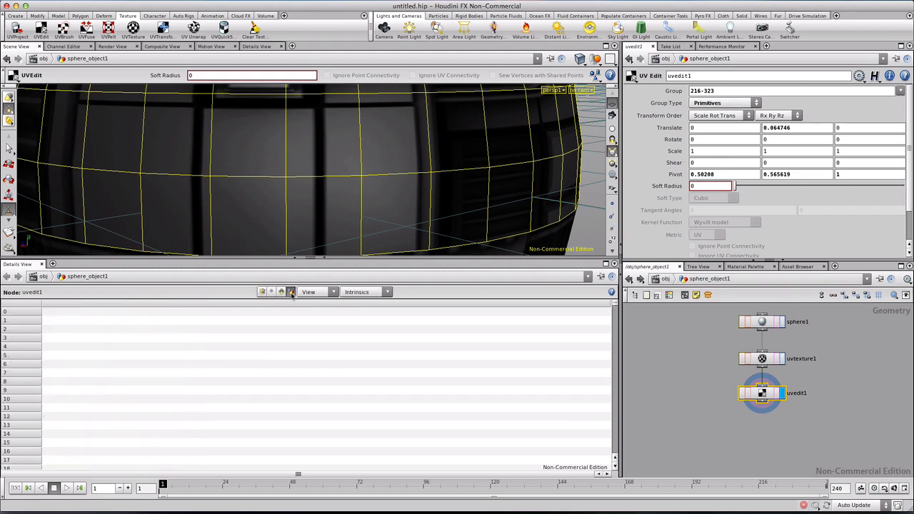
click(291, 295)
click(282, 293)
click(272, 293)
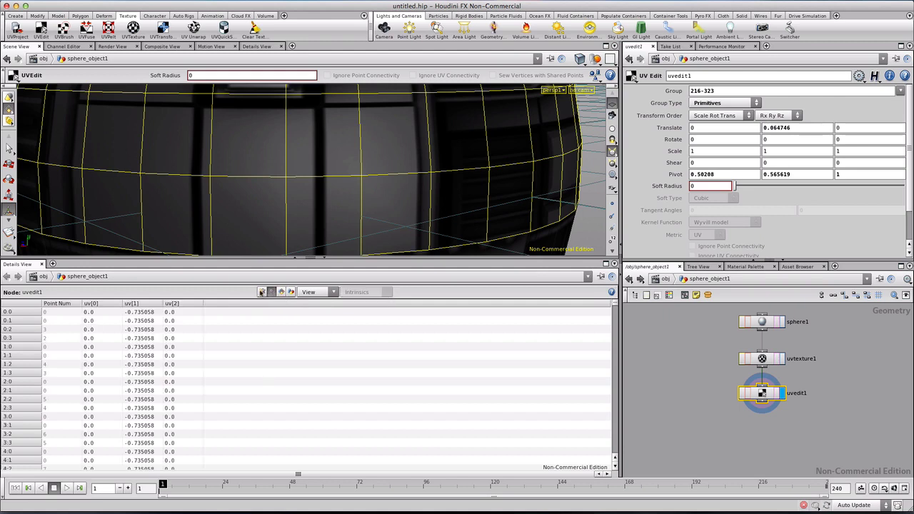
click(262, 292)
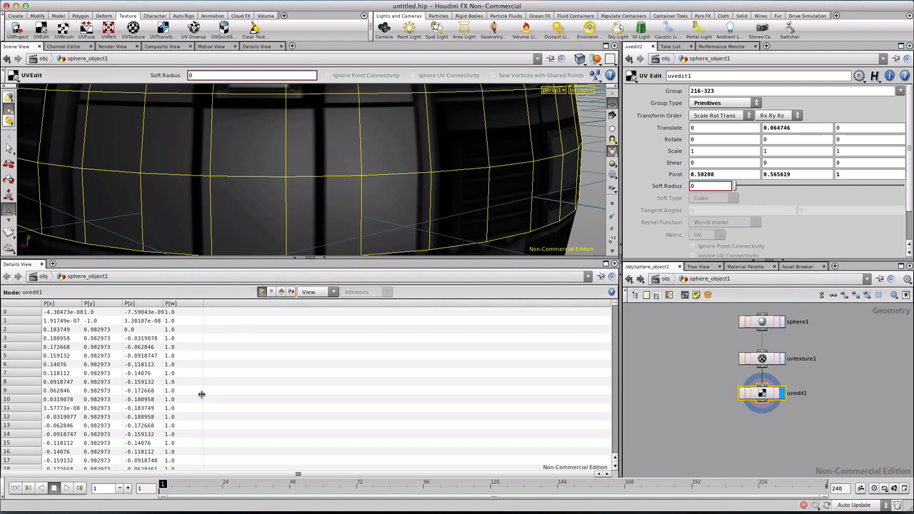
Compare vertex uv against point P values, then show uvtexture1's Polar Y-axis projection settings.
click(272, 293)
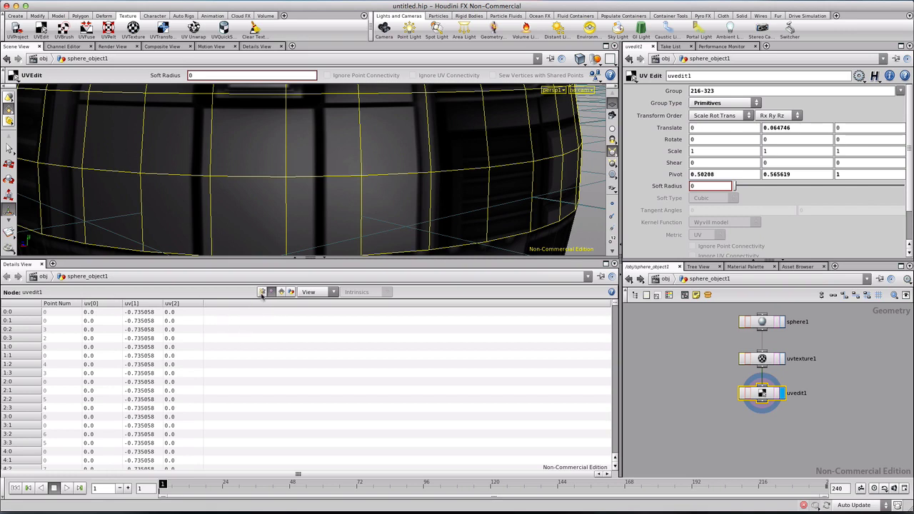
click(262, 293)
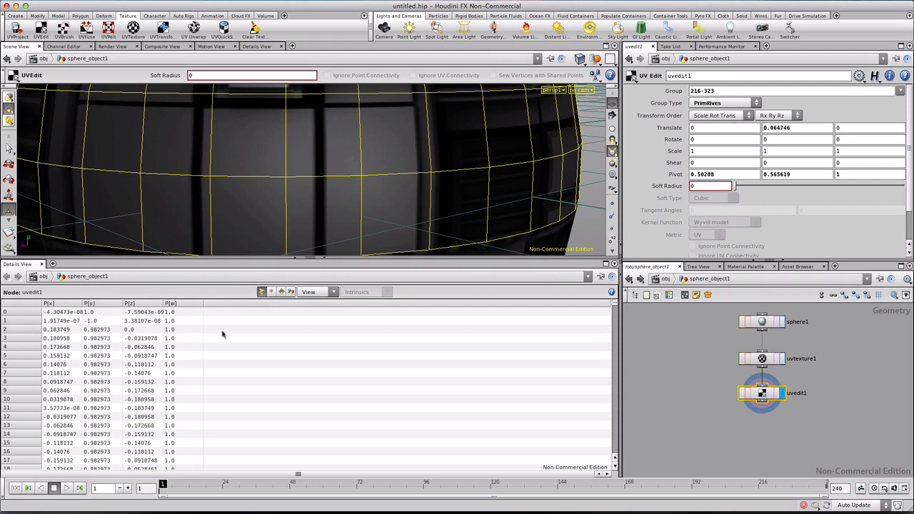
click(272, 293)
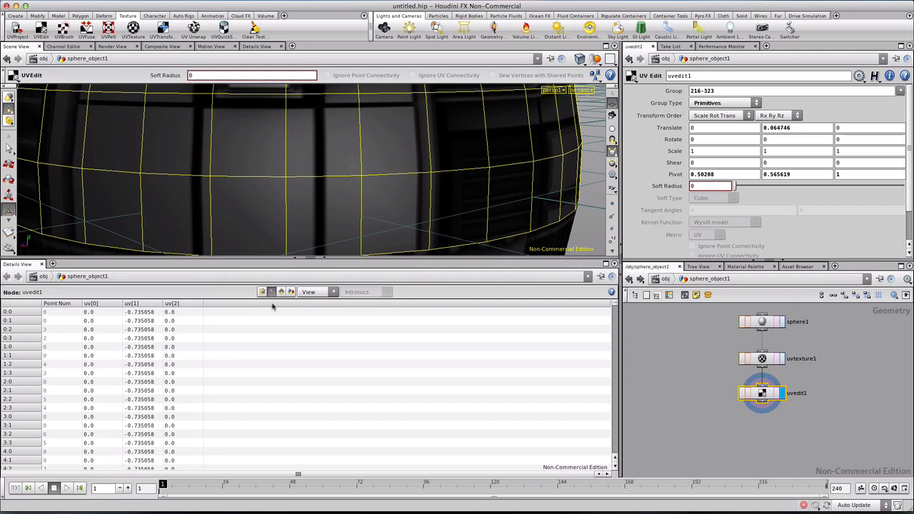
click(262, 292)
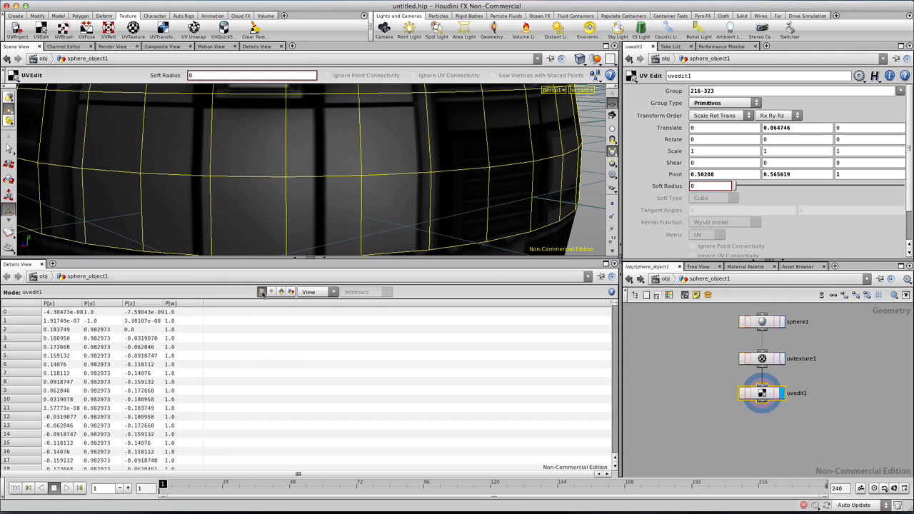
click(272, 293)
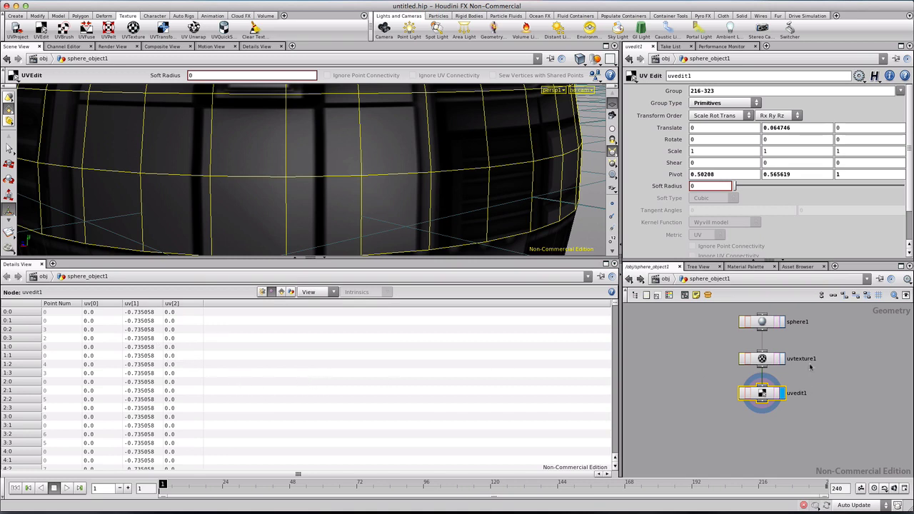
click(762, 359)
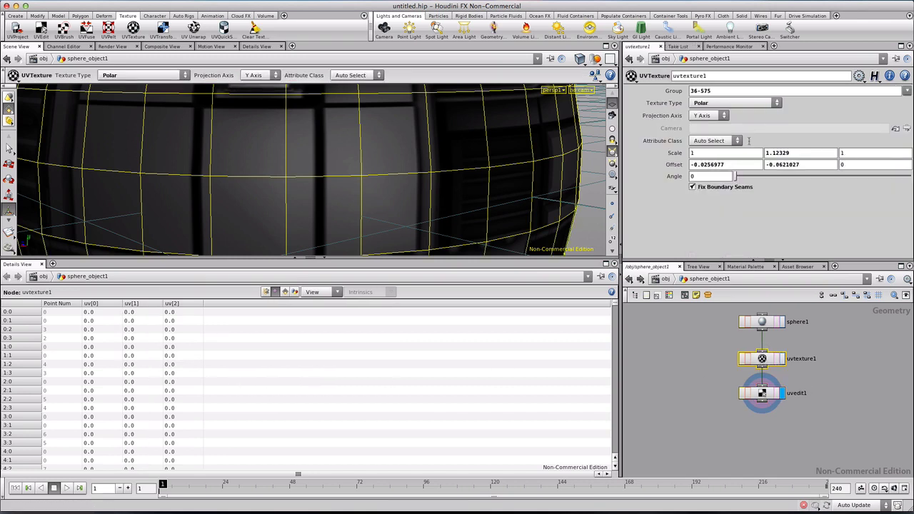
click(779, 103)
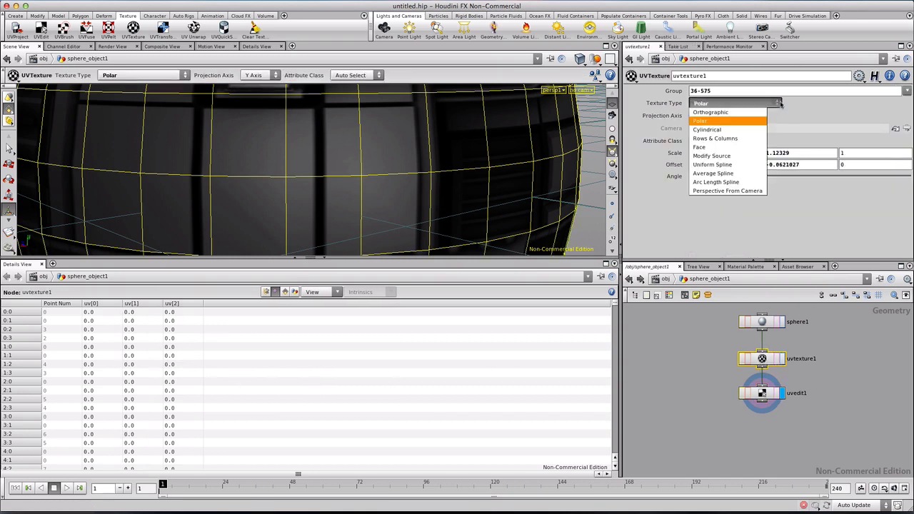
click(725, 113)
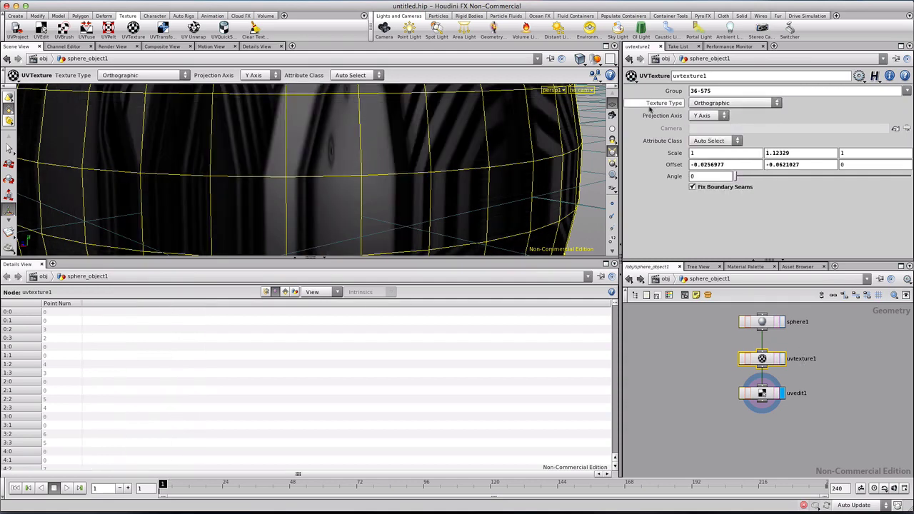
click(265, 292)
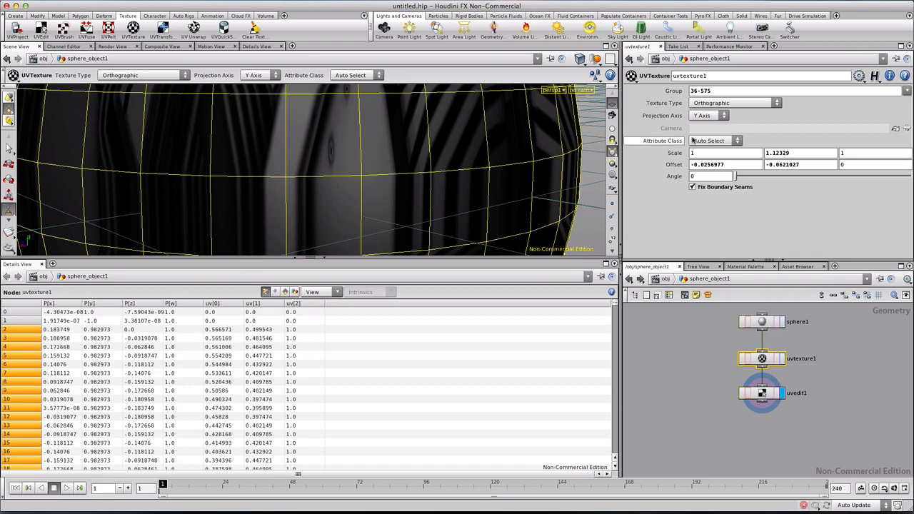
click(724, 104)
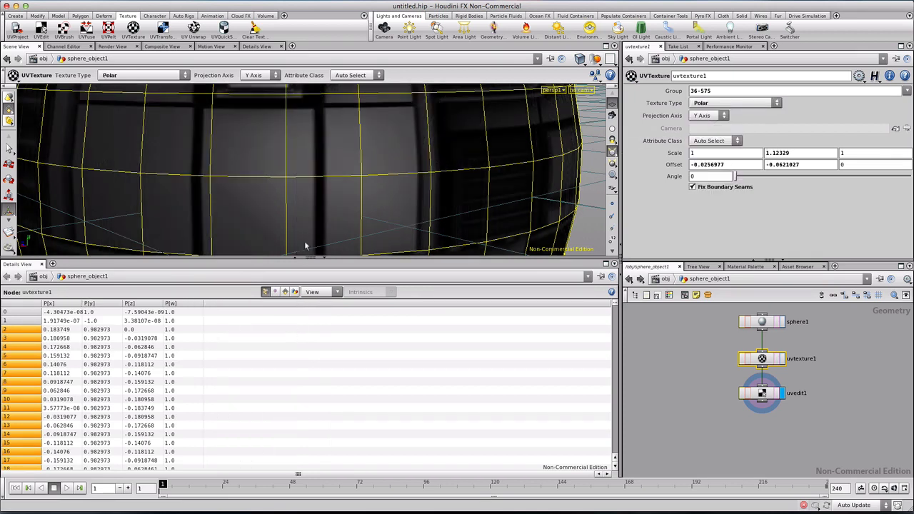
click(276, 292)
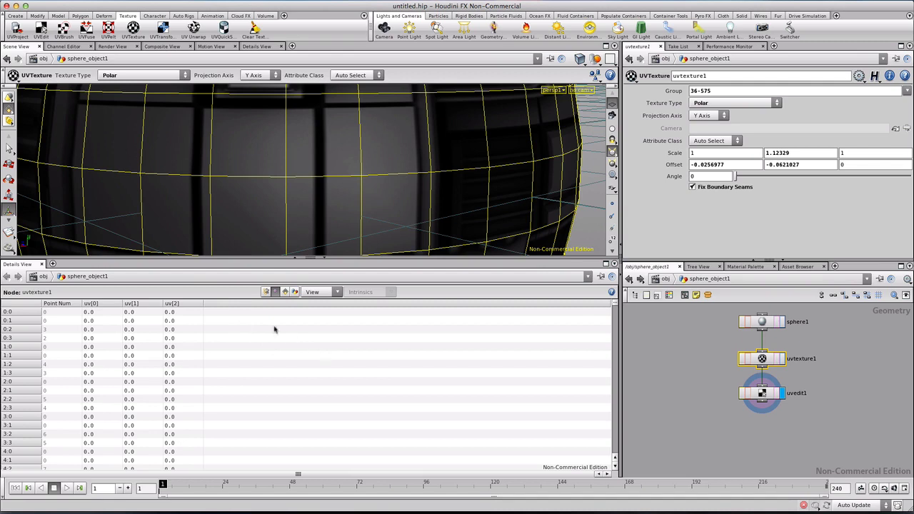
click(264, 292)
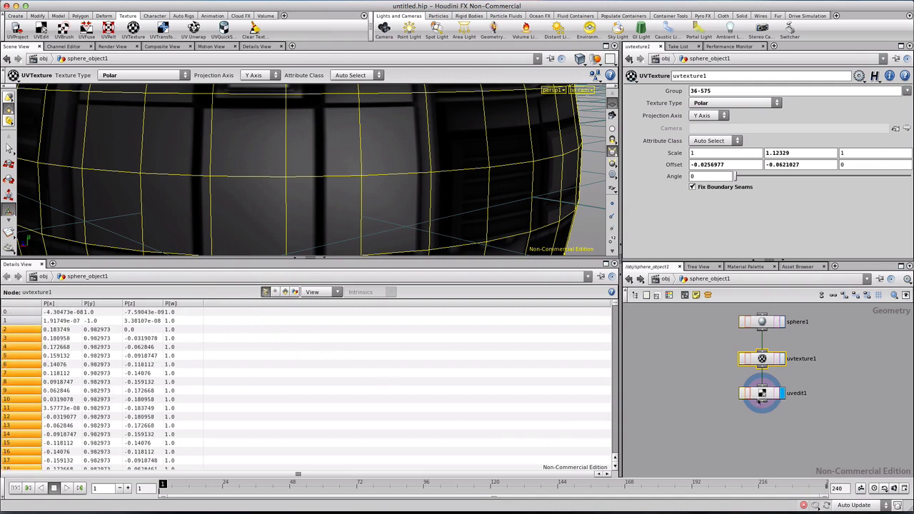
Add an Attribute Promote node below uvedit1.
key(Tab)
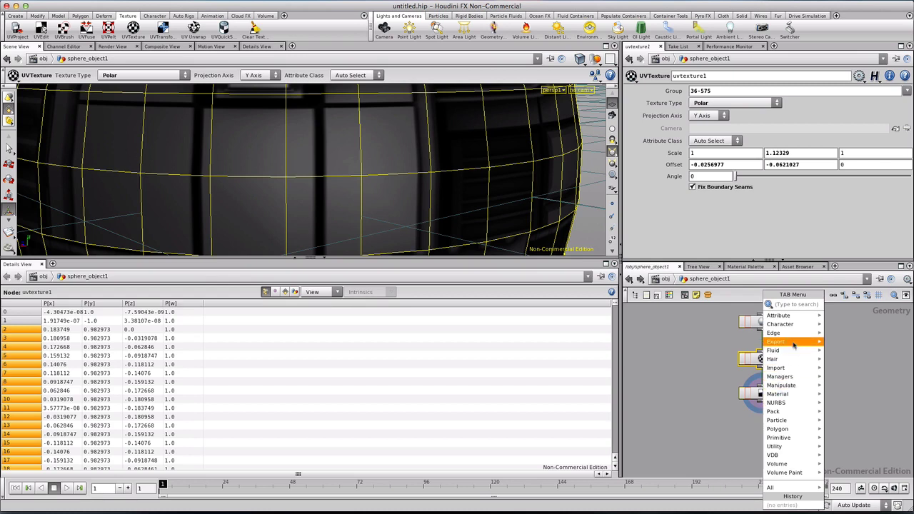
mouse_move(778, 316)
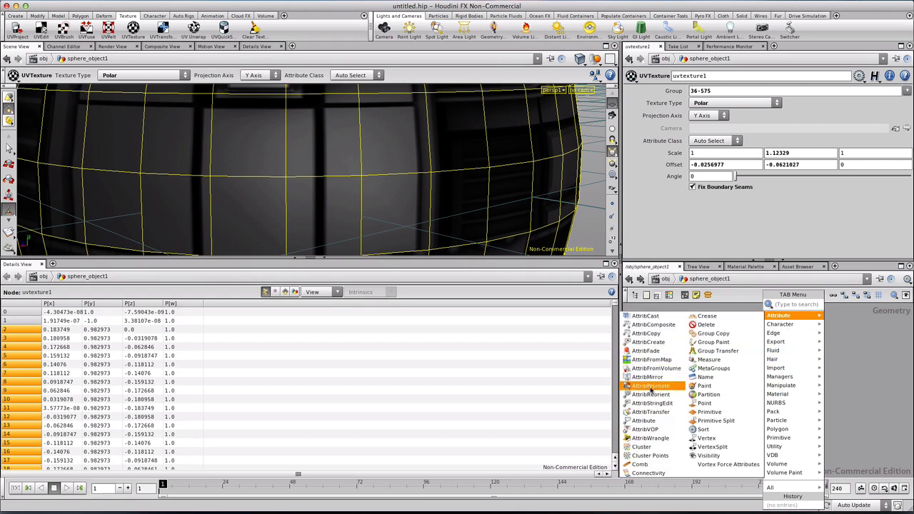
click(651, 386)
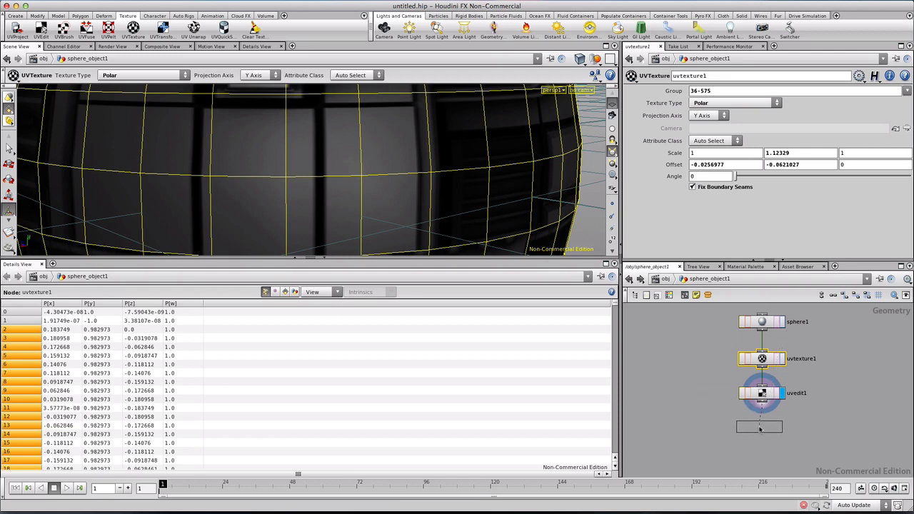
click(759, 427)
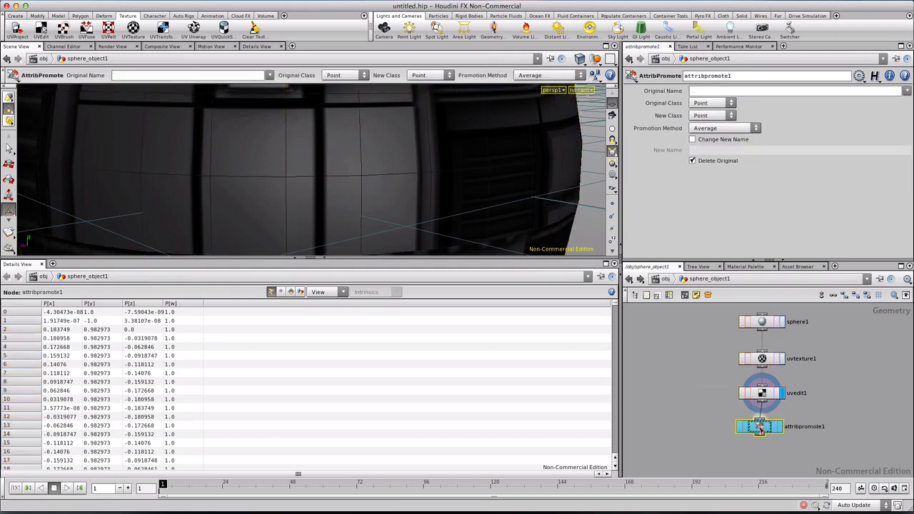
Promote vertex uv to a point attribute renamed displaced_uvs, keeping the original.
click(692, 140)
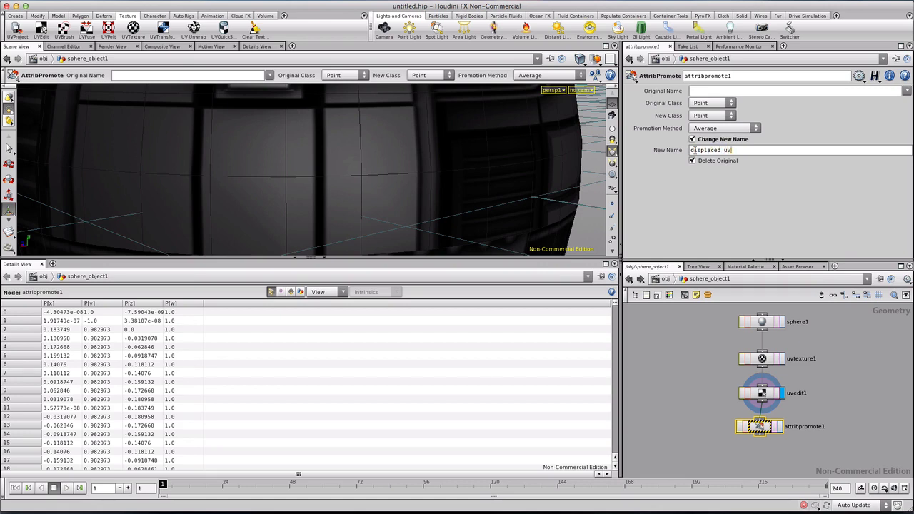
text(s)
key(Return)
click(691, 160)
click(709, 103)
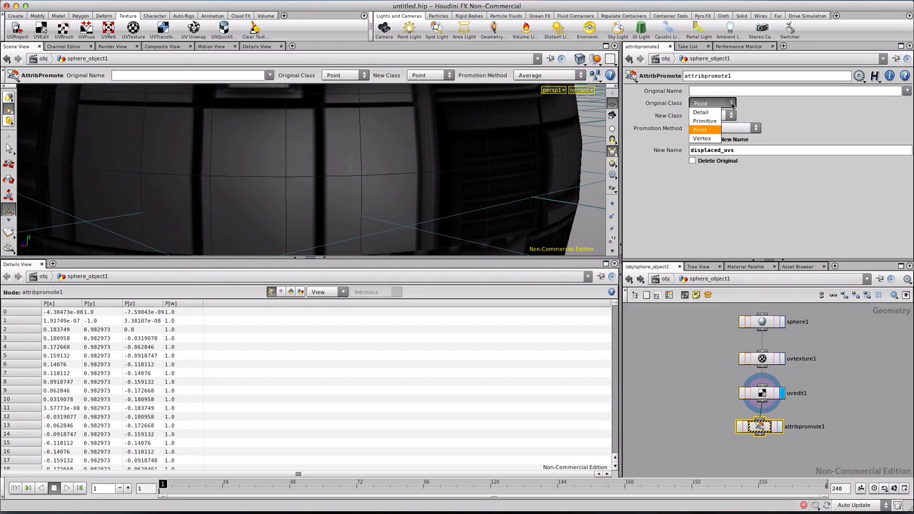
click(704, 139)
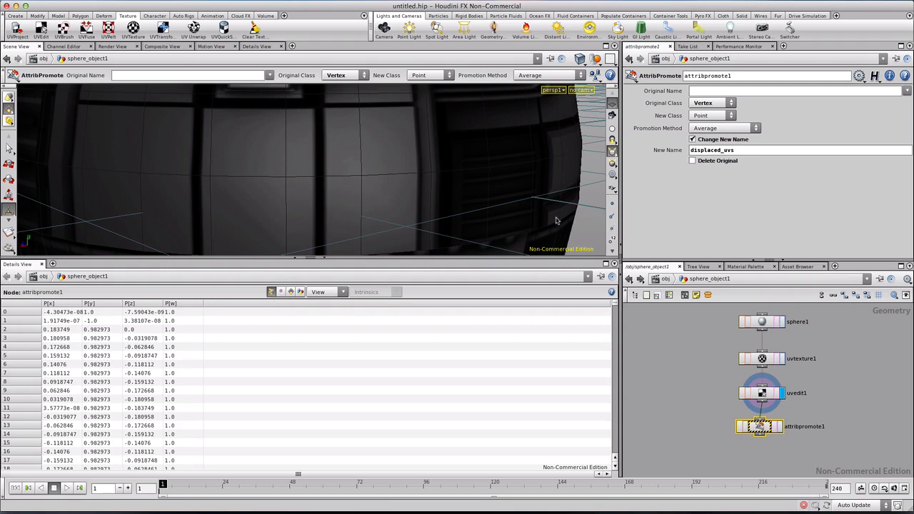
click(711, 89)
text(uv)
key(Return)
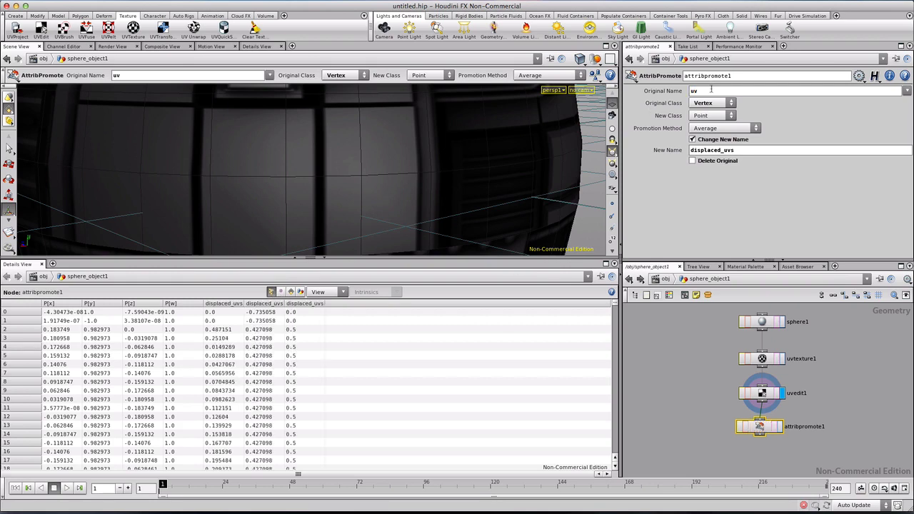
Check the vertex uv and new displaced_uvs point values in the spreadsheet.
click(280, 293)
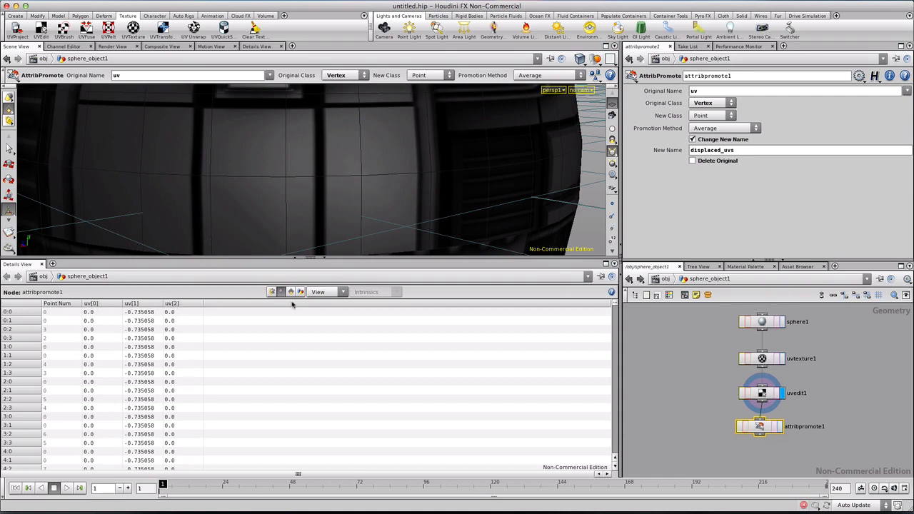
click(270, 293)
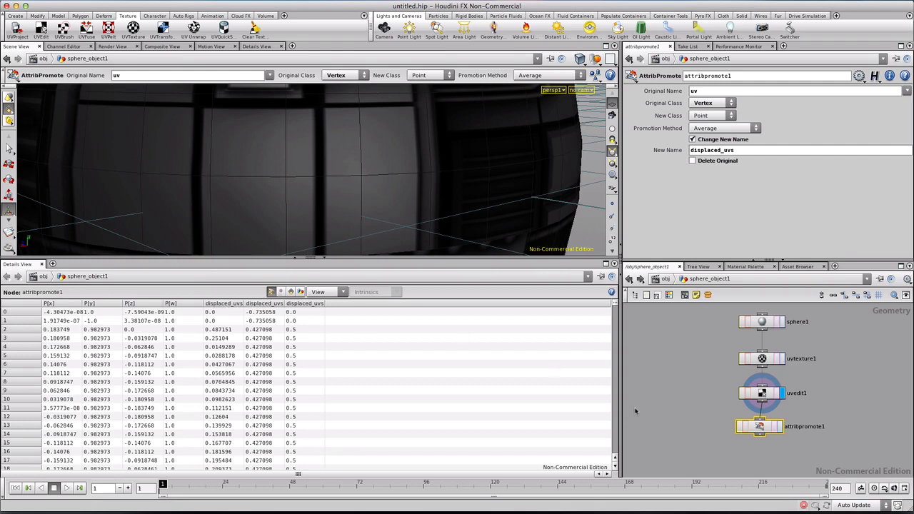
key(Tab)
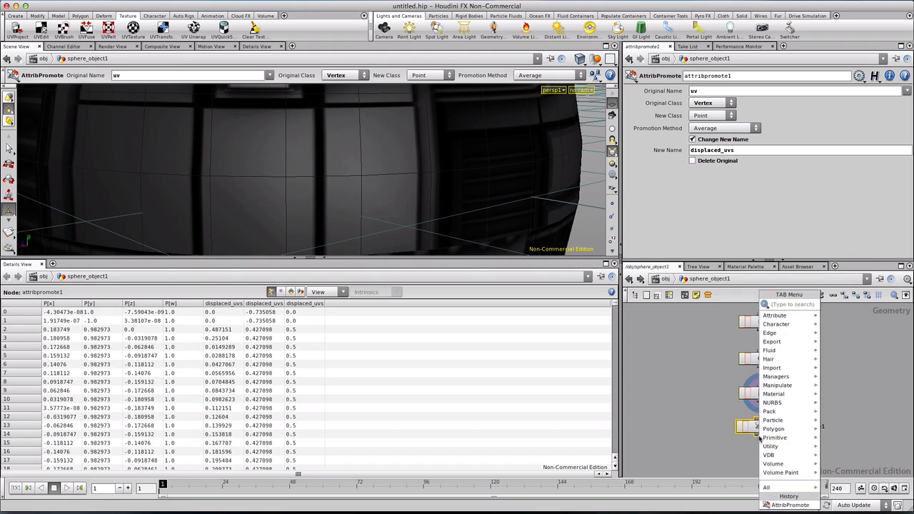
Add a Subdivide node below attribpromote1.
text(sub)
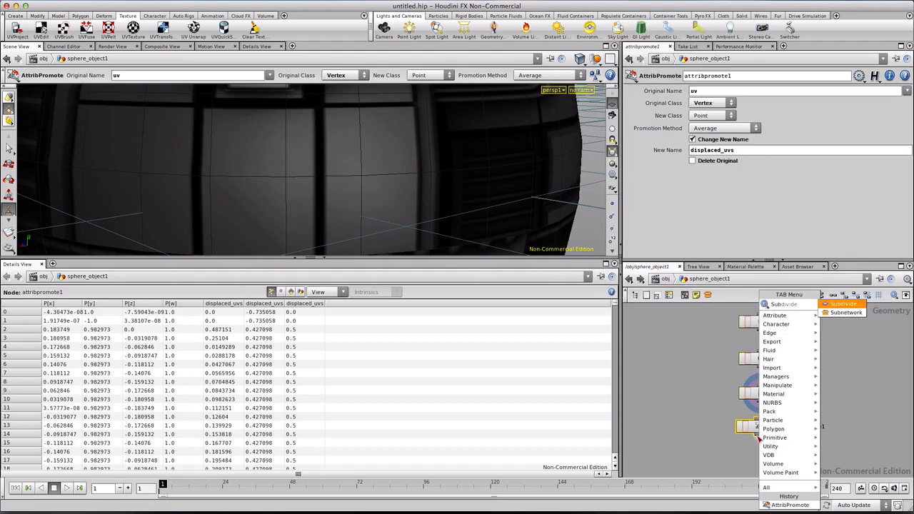
key(Return)
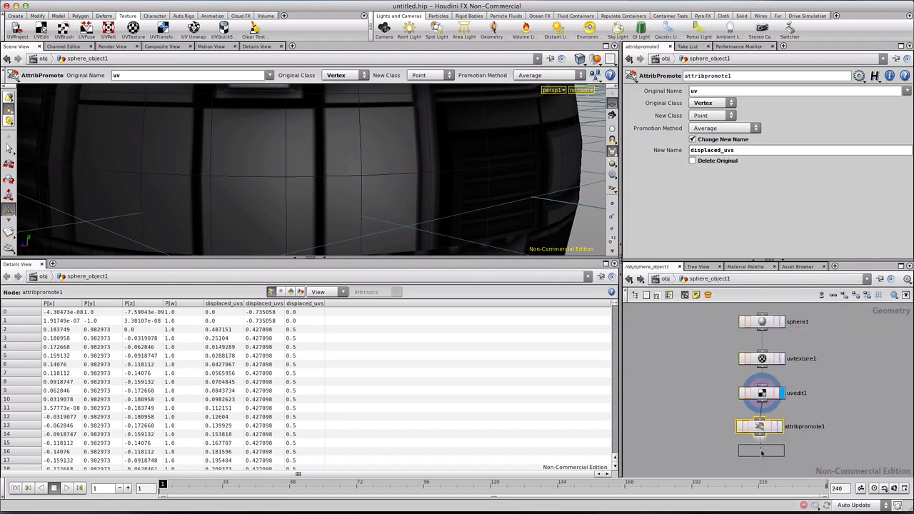
click(756, 451)
Add a VOP SOP node, vopsop1, below subdivide1.
key(Tab)
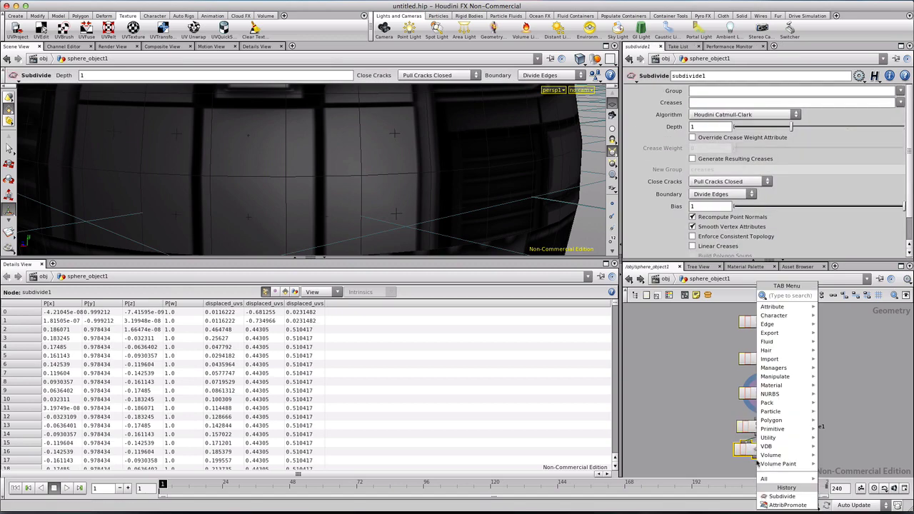
text(vop)
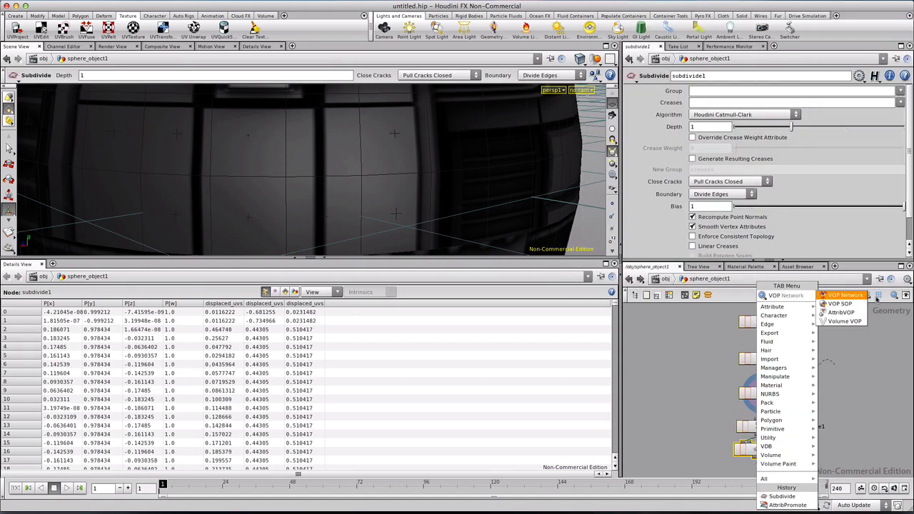
click(840, 304)
click(758, 469)
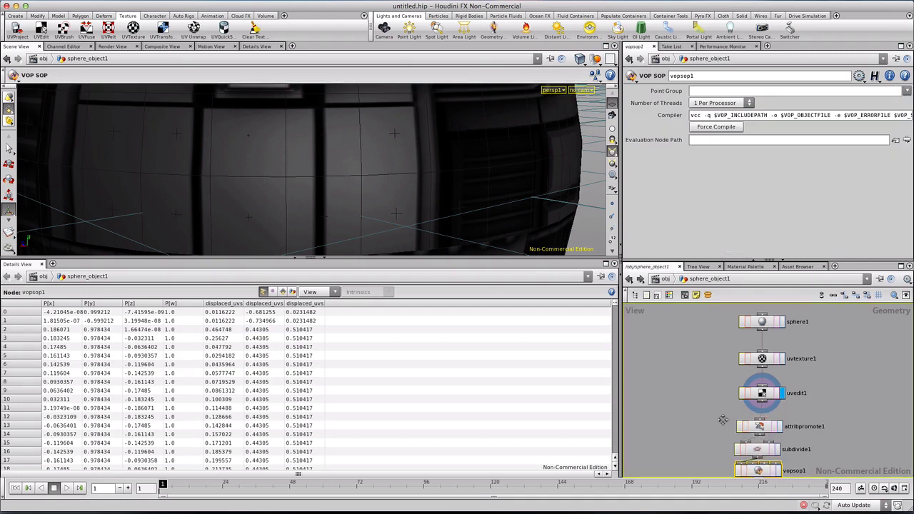
scroll(761, 421, down, 2)
Inside vopsop1, move global1 aside and add a Displace Along Normal node.
double_click(756, 426)
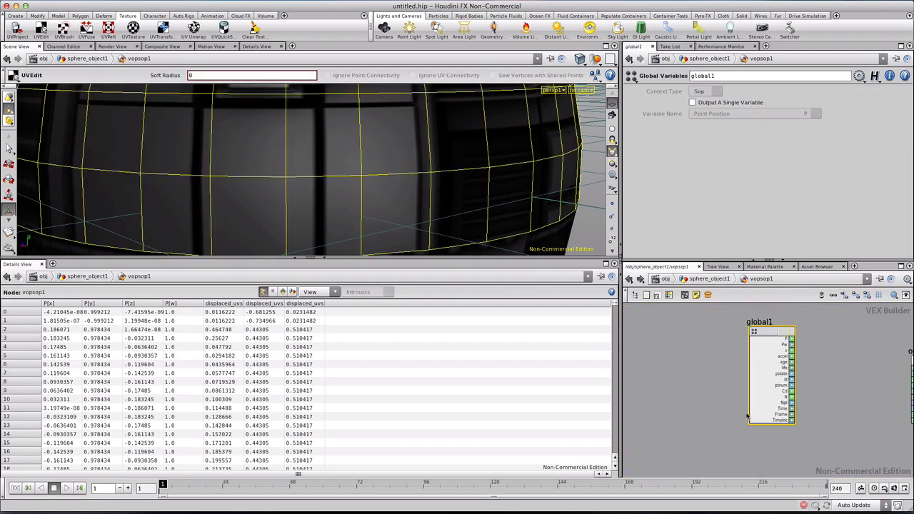
drag(727, 446, 694, 359)
drag(658, 454, 656, 466)
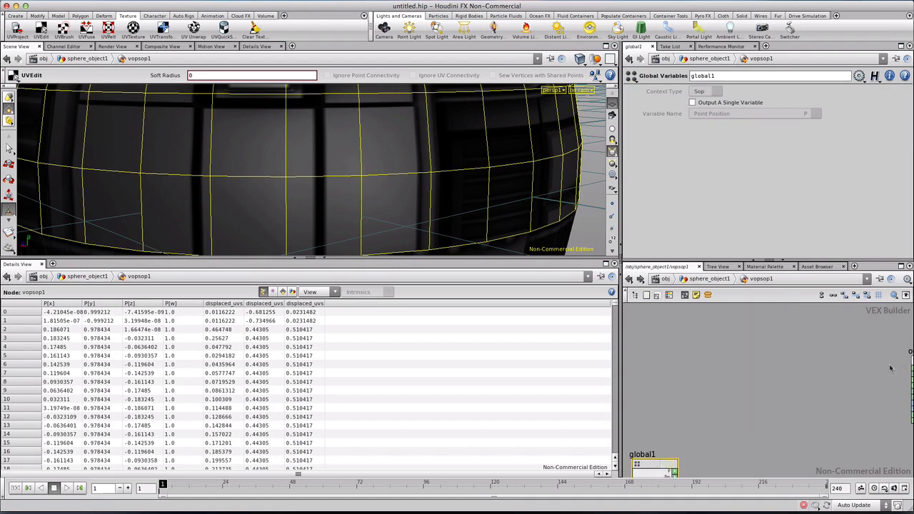
key(Tab)
mouse_move(885, 367)
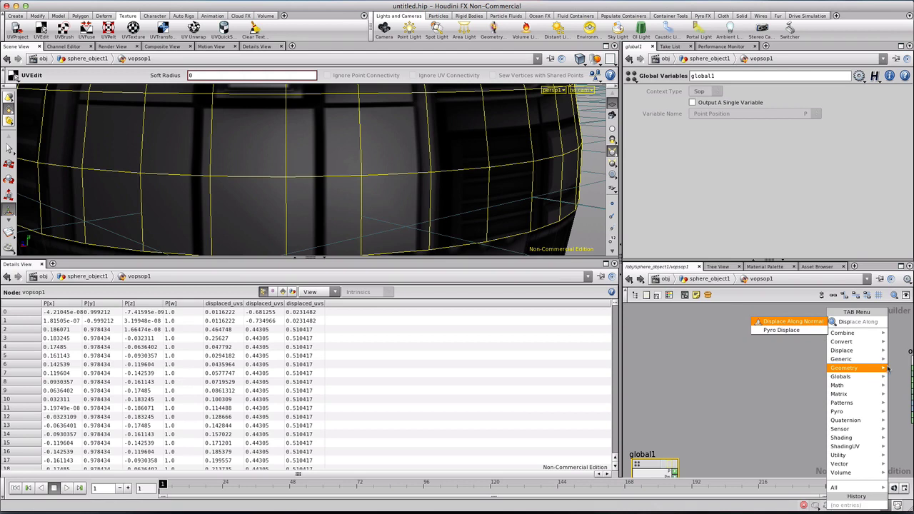
click(794, 322)
click(873, 361)
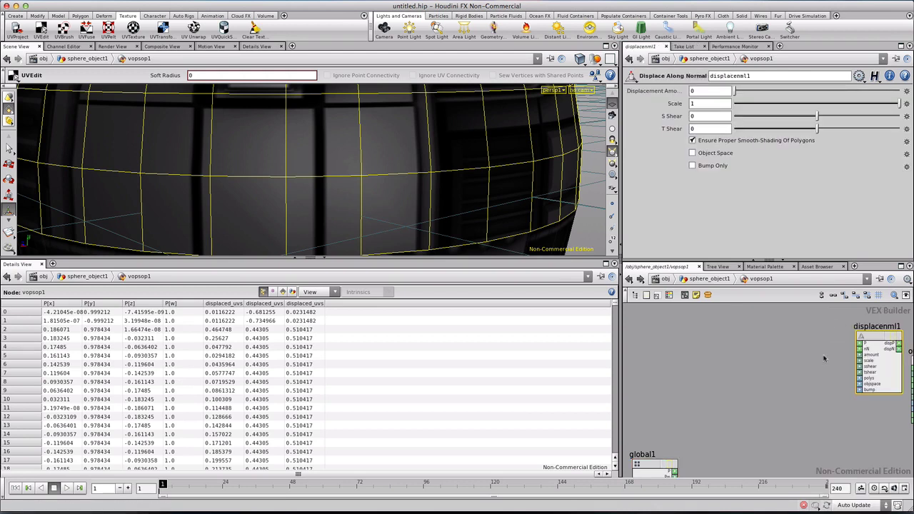
Add Luminance and Texture nodes beside the displacement node.
key(Tab)
text(lu)
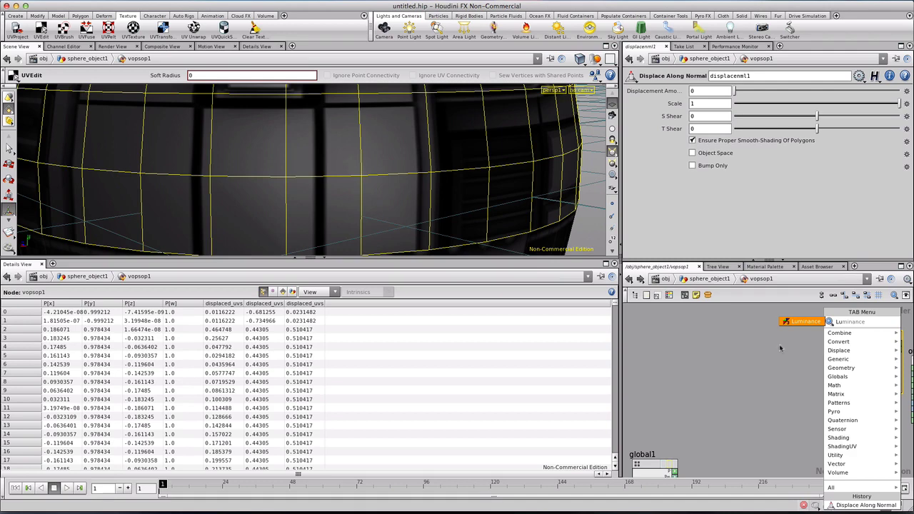
key(Return)
click(816, 342)
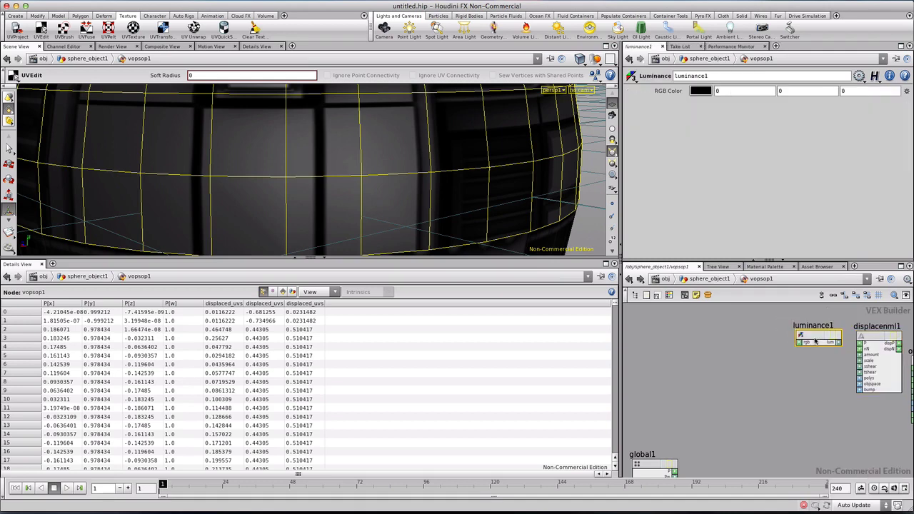
key(Tab)
text(tex)
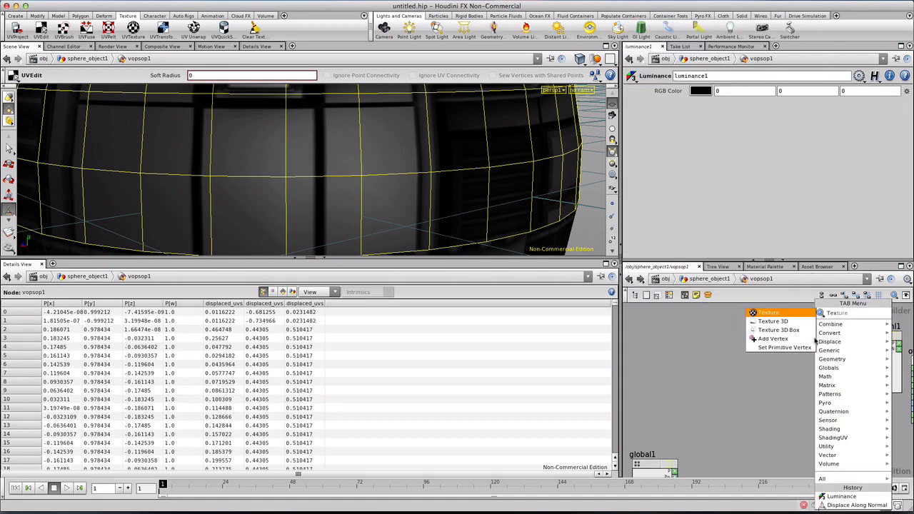
click(768, 312)
click(740, 333)
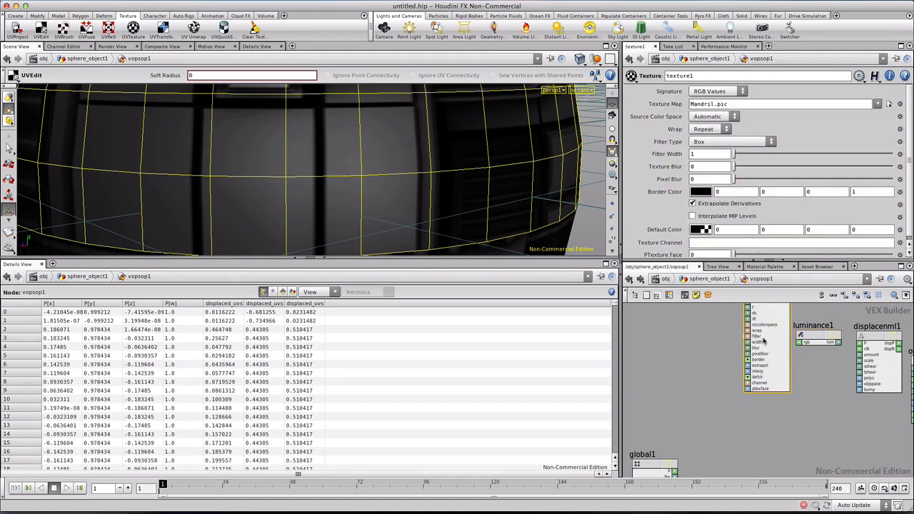
Add Vector To Float and Import Attribute nodes to the VOP network.
key(Tab)
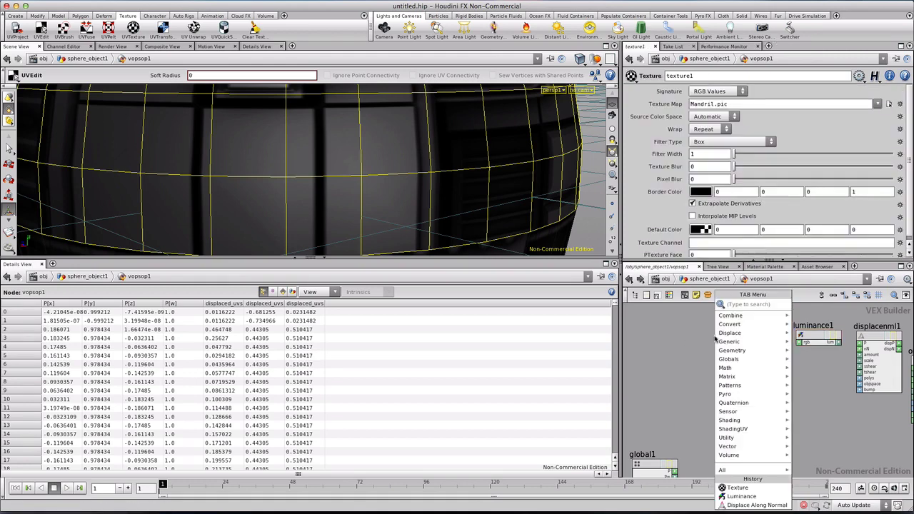
text(vec)
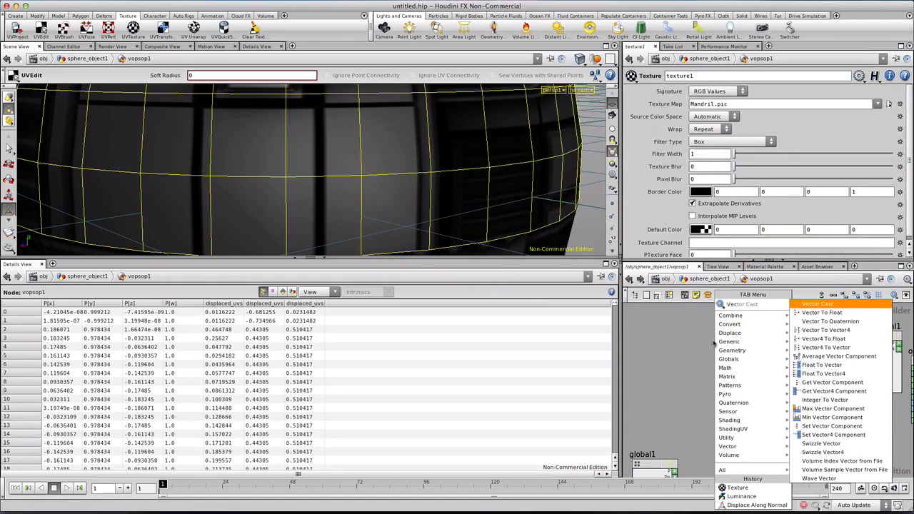
key(Down)
key(Down)
key(Down)
key(Up)
key(Up)
key(Return)
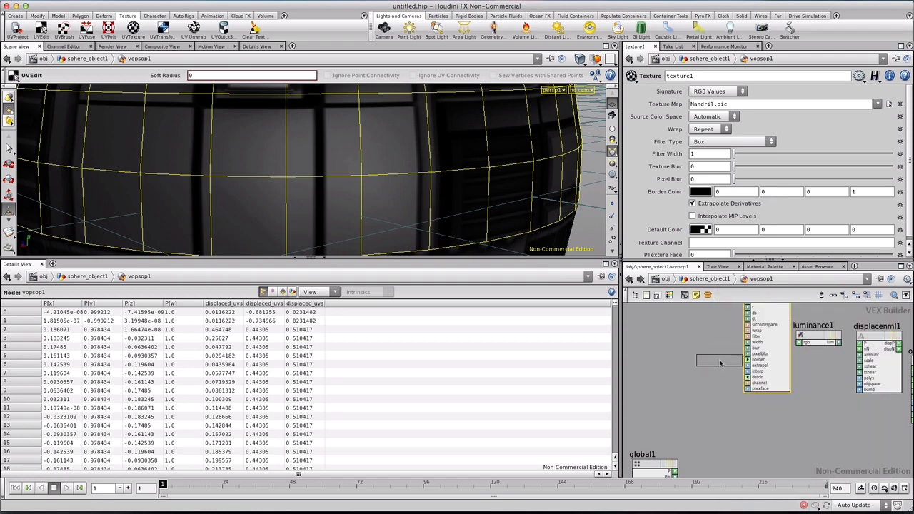
click(709, 361)
key(Tab)
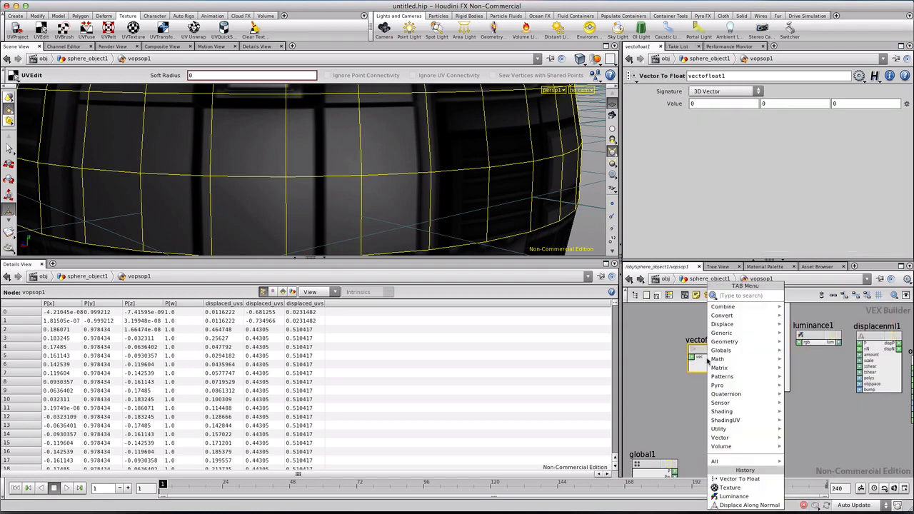
mouse_move(775, 332)
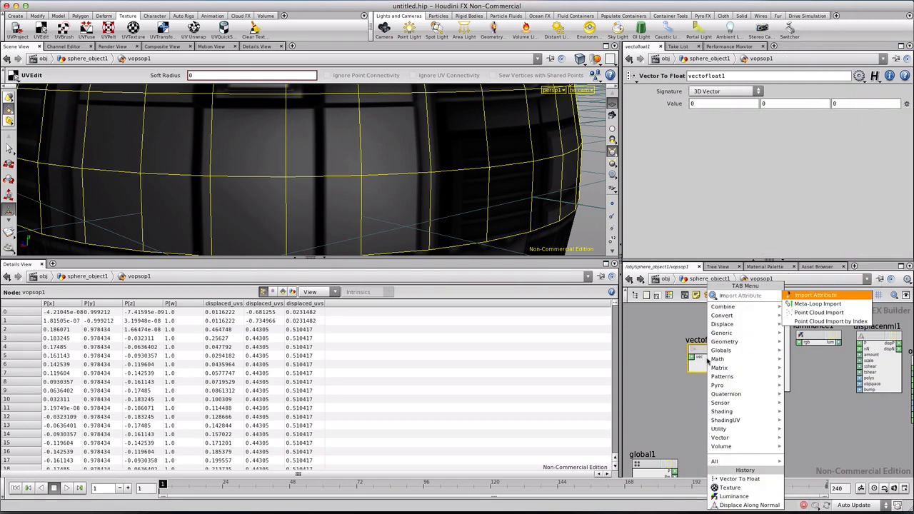
click(814, 294)
click(652, 399)
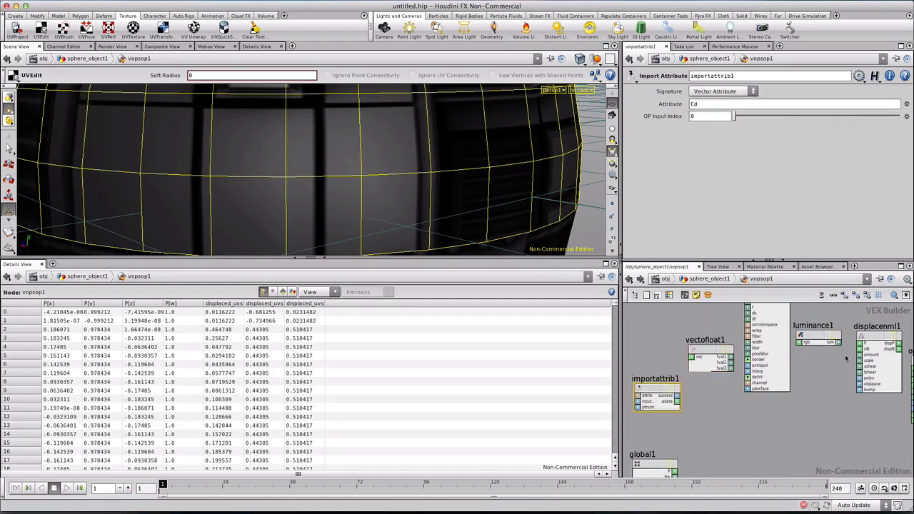
middle_drag(847, 359, 837, 396)
Line importattrib1 up left of vectofloat1 and set its attribute to displaced_uvs.
drag(757, 372, 759, 424)
drag(642, 427, 642, 383)
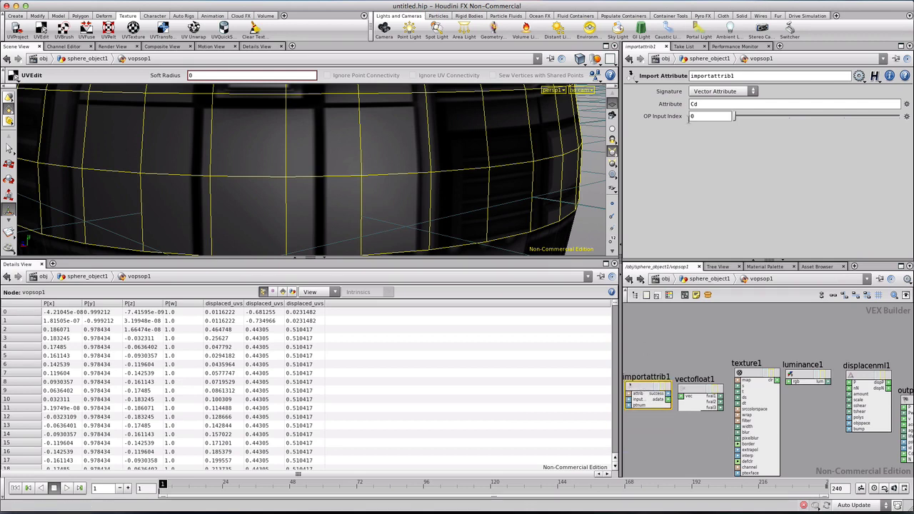
drag(703, 105, 676, 108)
text(dis)
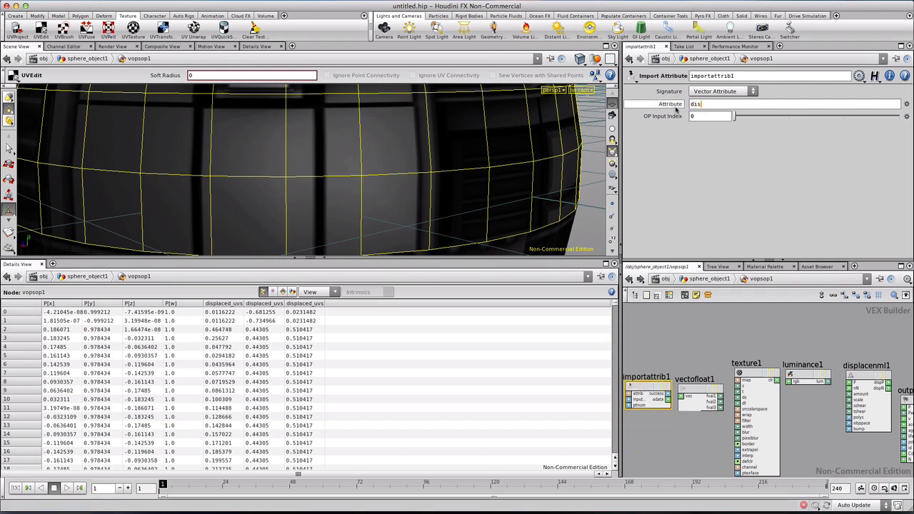
text(placed_uvs)
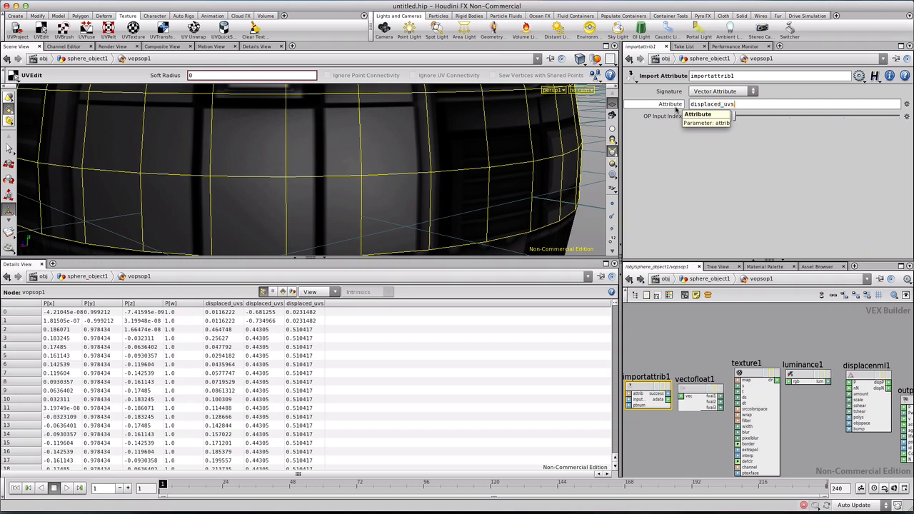
key(Return)
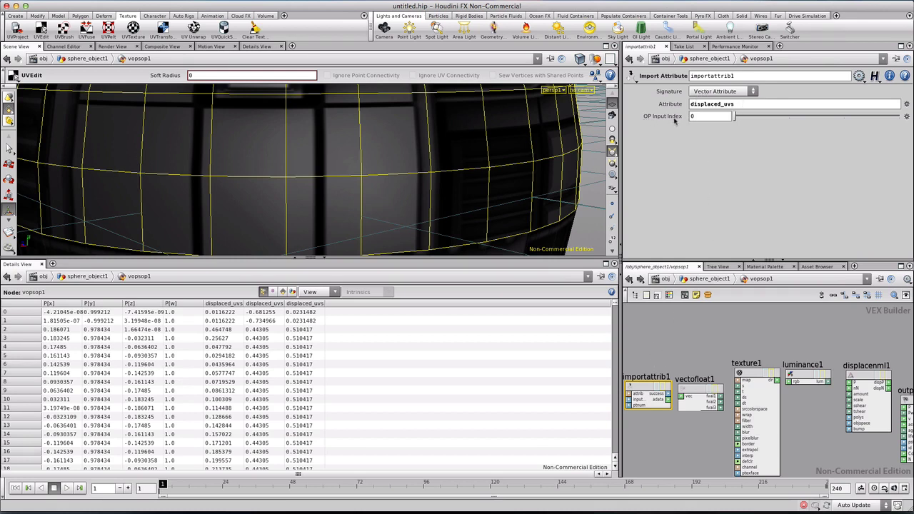
click(712, 281)
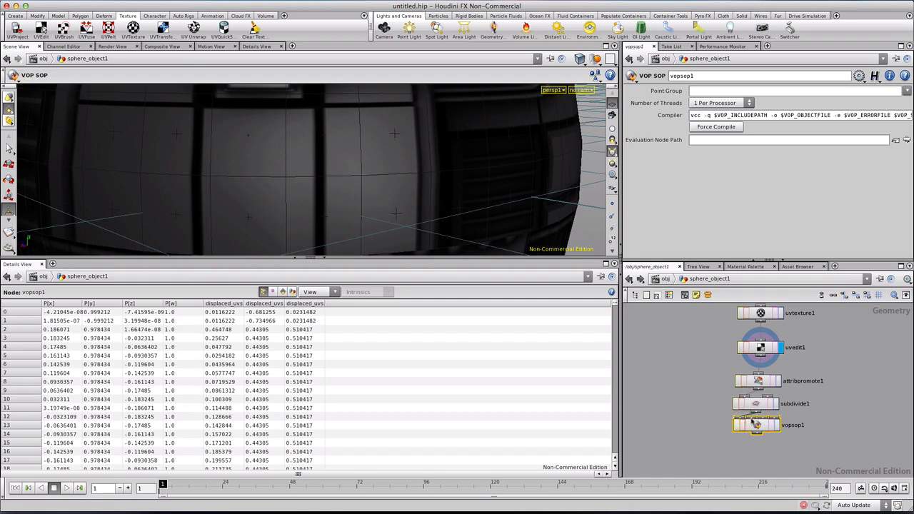
double_click(763, 426)
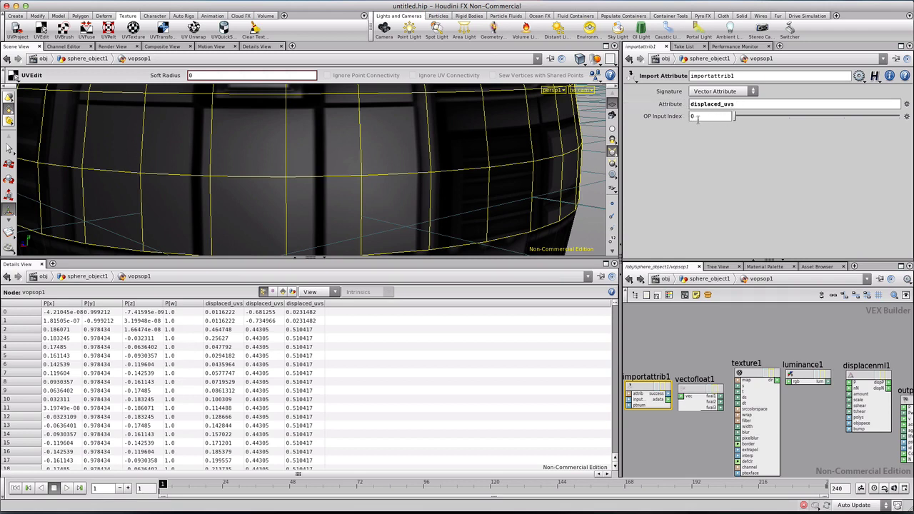
Wire importattrib1 into vectofloat1, its floats into texture1 s/t, and dispP into output P.
drag(734, 115, 703, 115)
drag(670, 405, 681, 400)
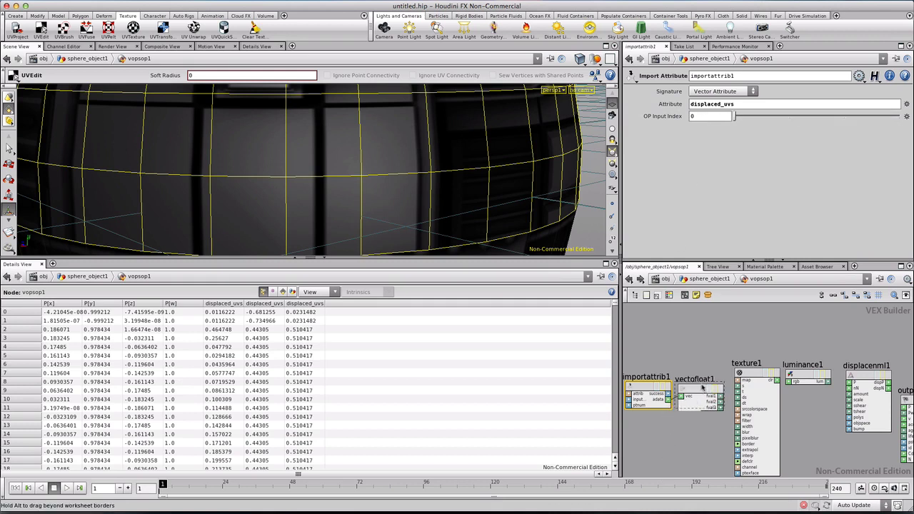
drag(705, 390, 704, 373)
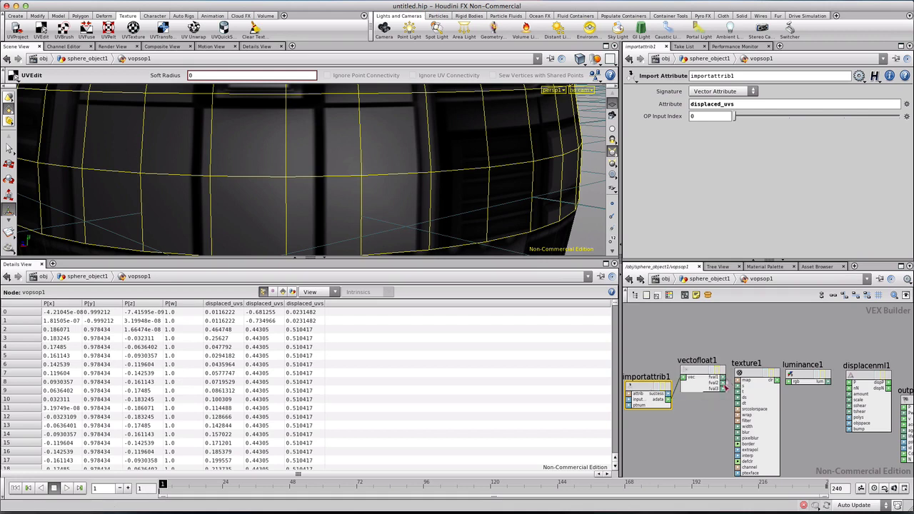
drag(724, 377, 738, 390)
drag(889, 386, 903, 411)
click(863, 376)
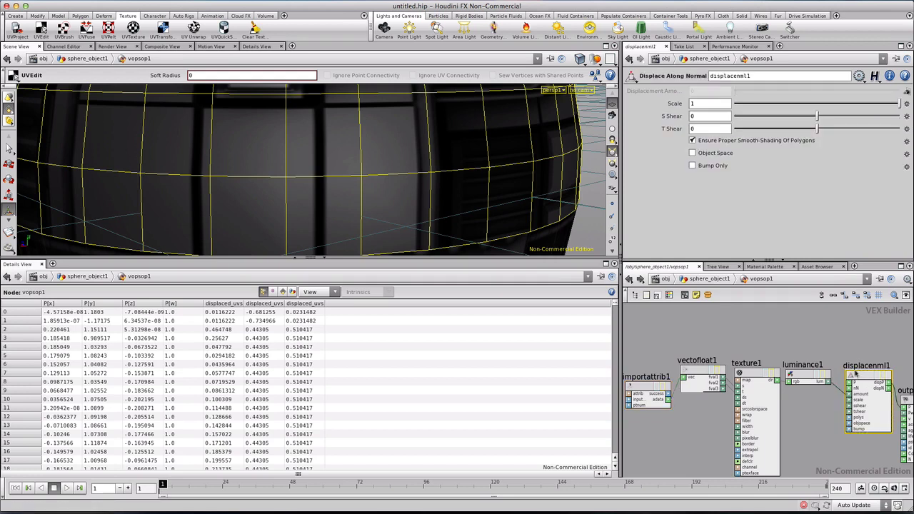
Promote displacenml1's Scale and texture1's Texture Map (Mandril.pic) to vopsop1's parameters.
click(907, 104)
click(891, 116)
click(748, 376)
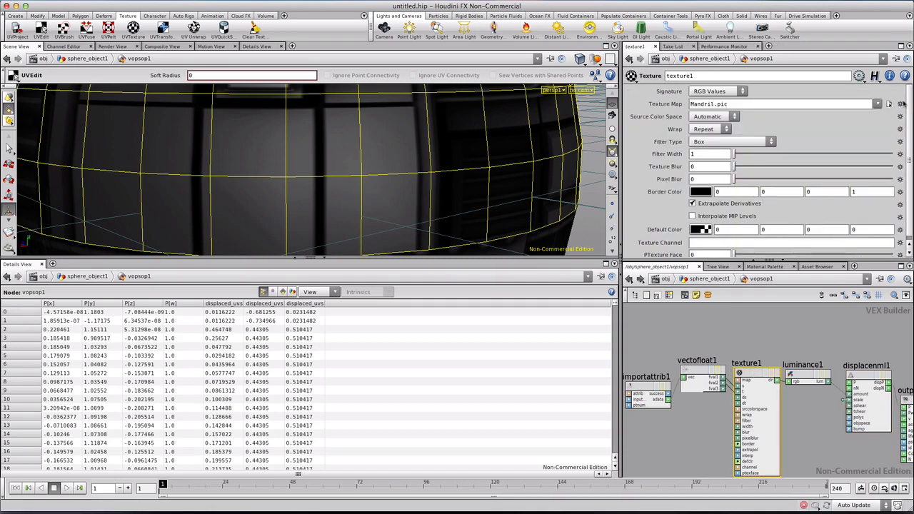
click(900, 105)
click(866, 110)
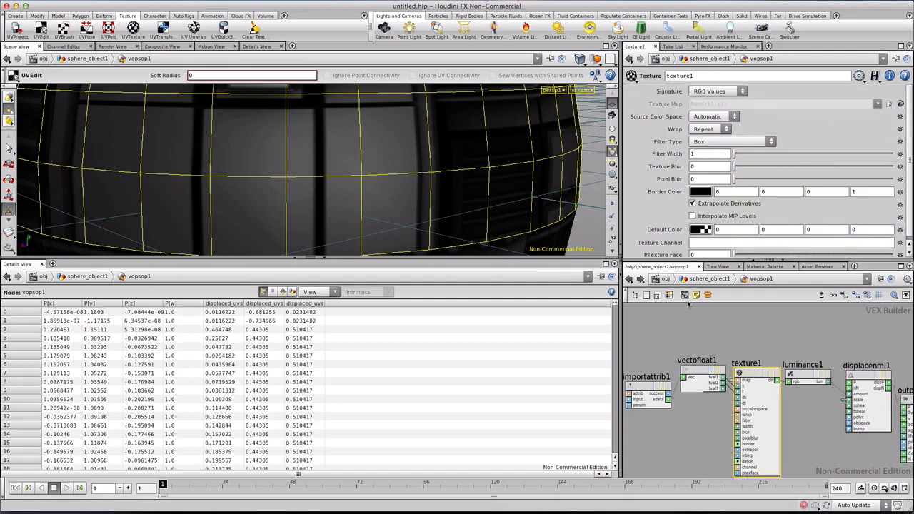
click(707, 279)
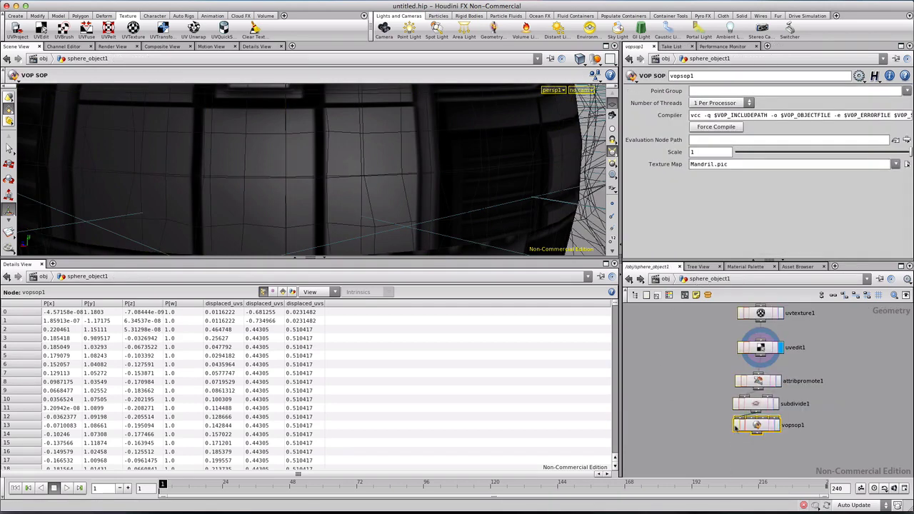
click(778, 426)
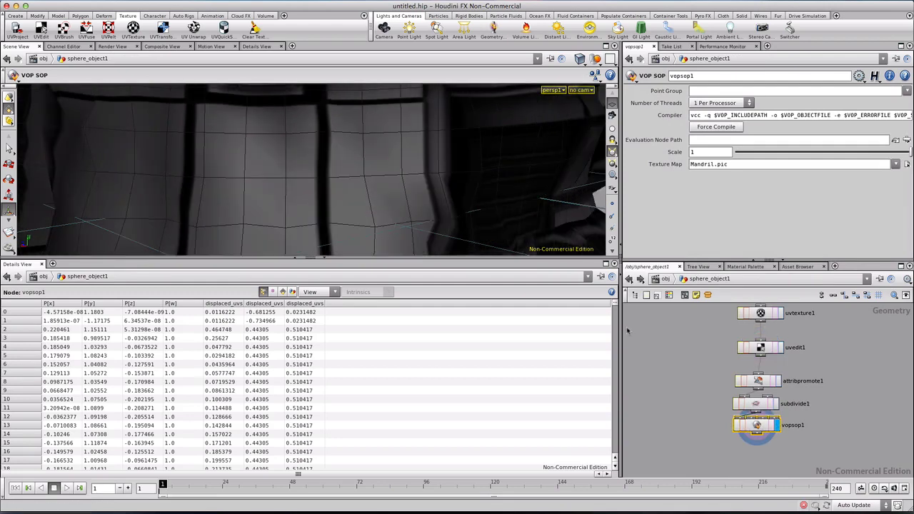
click(614, 47)
click(322, 258)
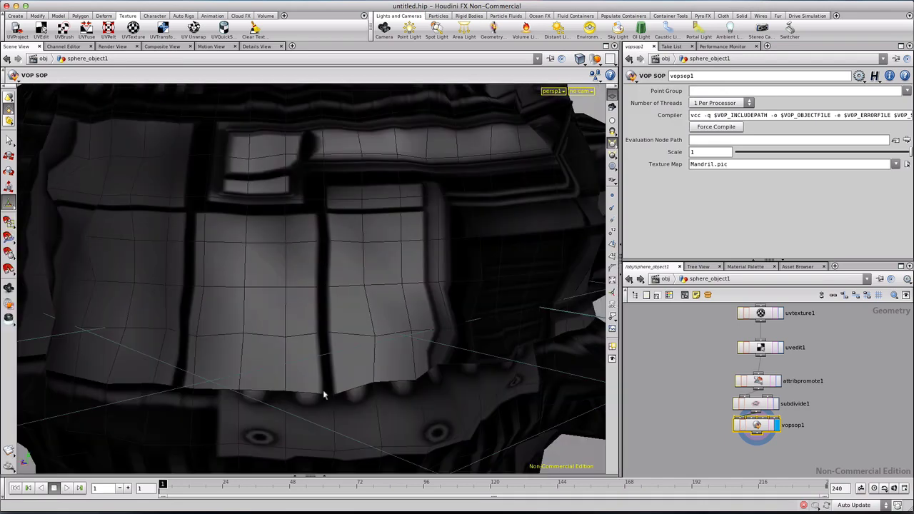
key(Escape)
scroll(374, 266, down, 5)
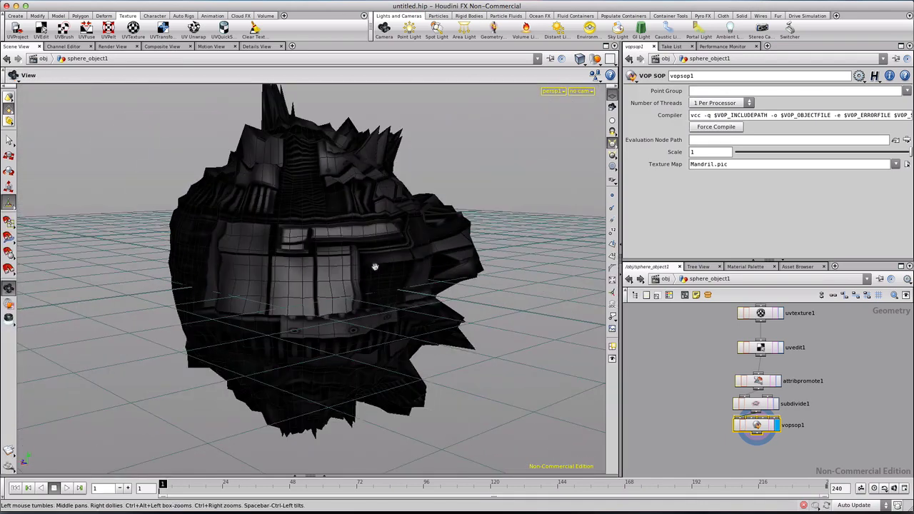
drag(371, 265, 131, 298)
drag(276, 299, 230, 279)
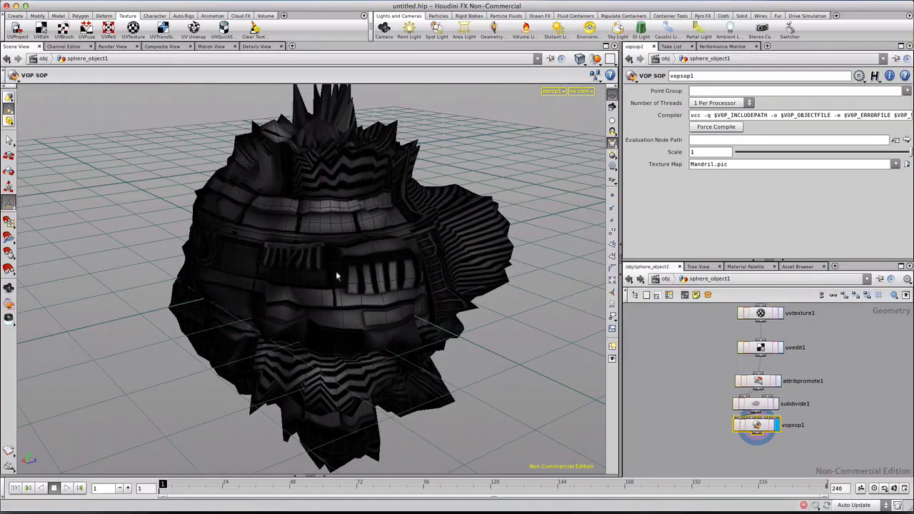
click(696, 164)
click(895, 166)
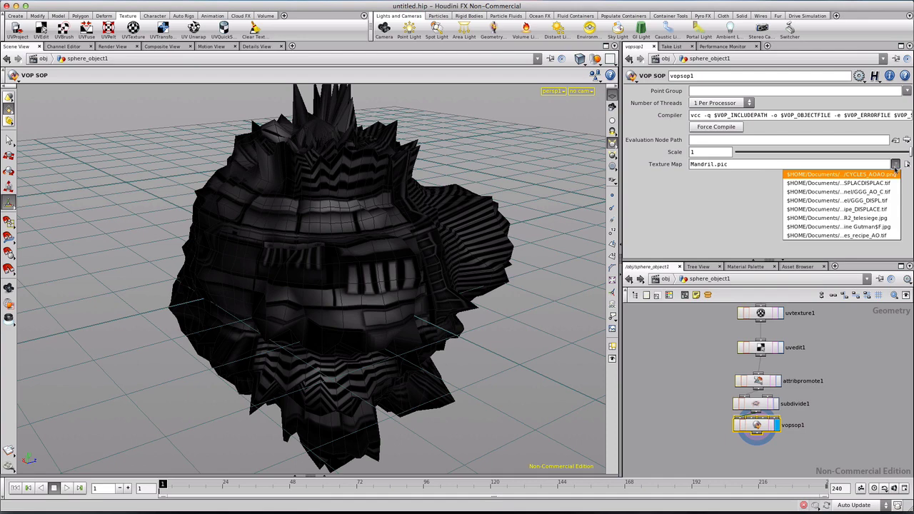
Point vopsop1's Texture Map to the Displace_AO_Synched CYCLES displacement image and orbit to inspect it.
click(871, 210)
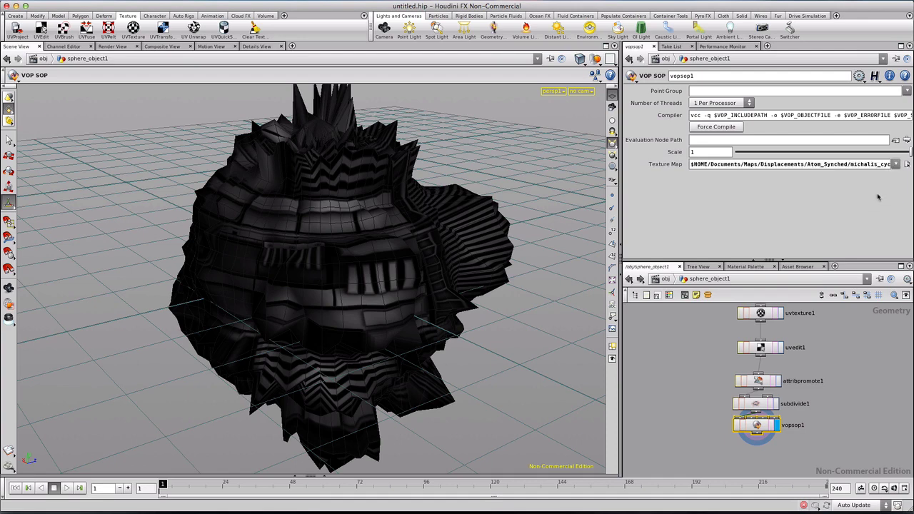
click(895, 166)
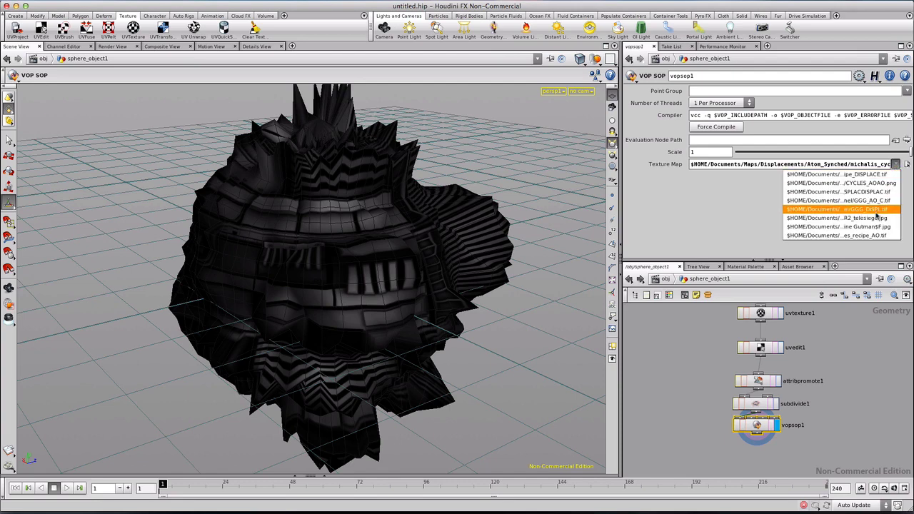
click(879, 182)
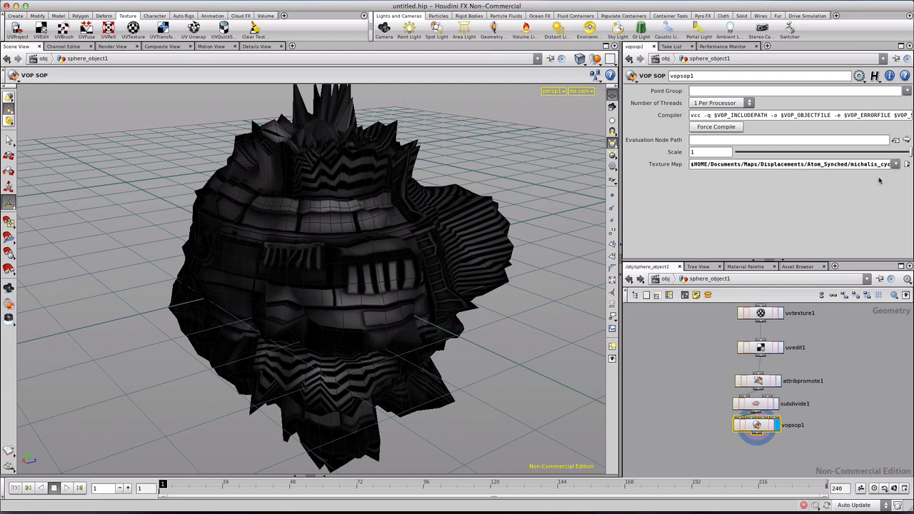
click(894, 165)
click(879, 195)
key(Escape)
drag(398, 279, 336, 248)
key(Return)
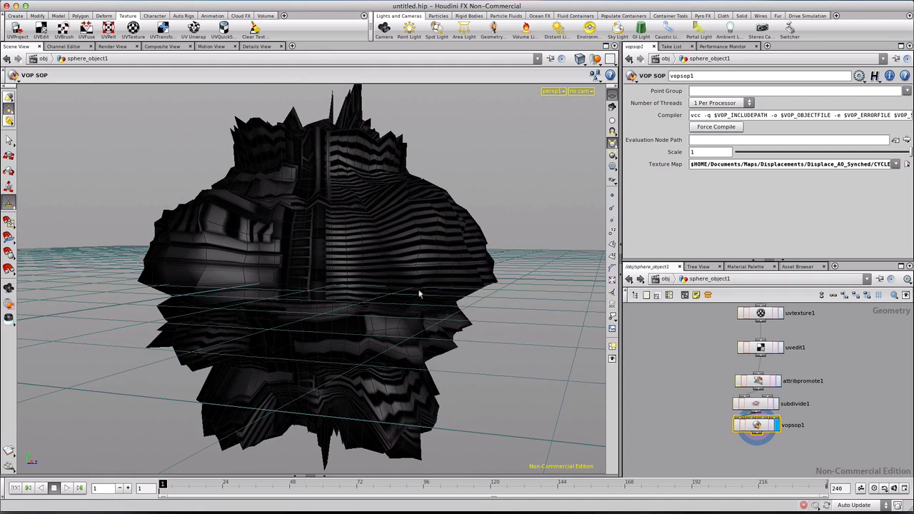
double_click(756, 426)
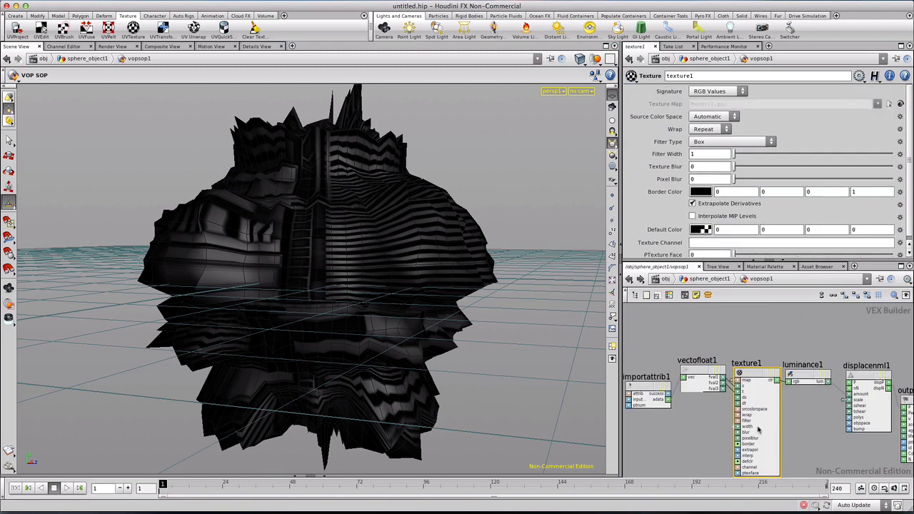
click(868, 377)
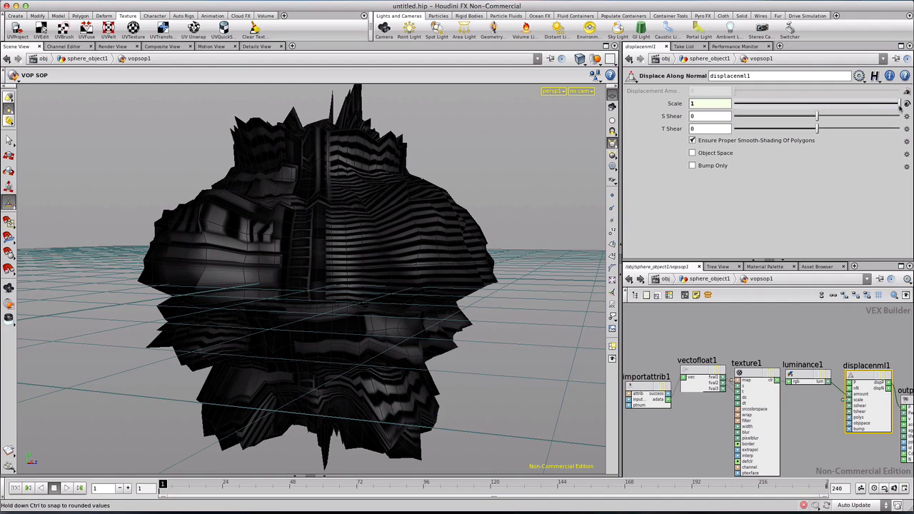
mouse_move(900, 104)
mouse_down()
mouse_move(870, 107)
mouse_move(908, 108)
mouse_up()
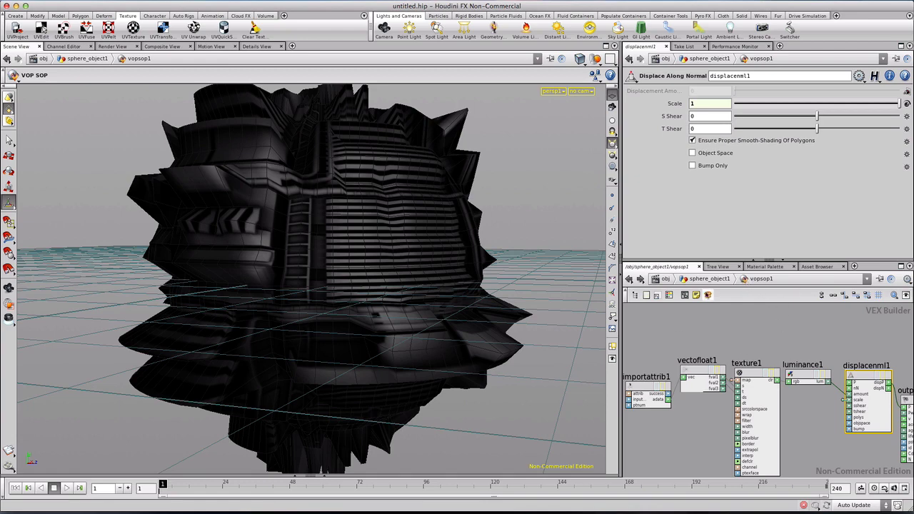
click(723, 279)
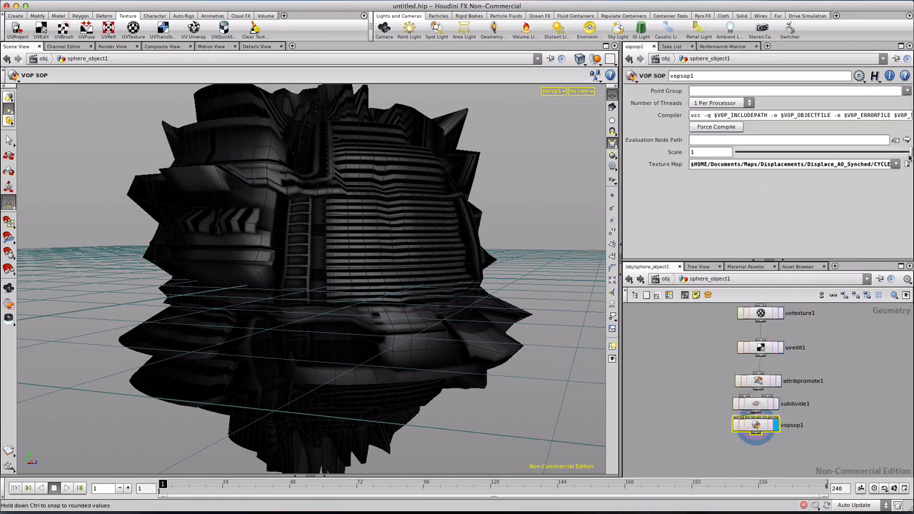
mouse_move(912, 157)
mouse_down()
mouse_move(891, 154)
mouse_move(911, 154)
mouse_up()
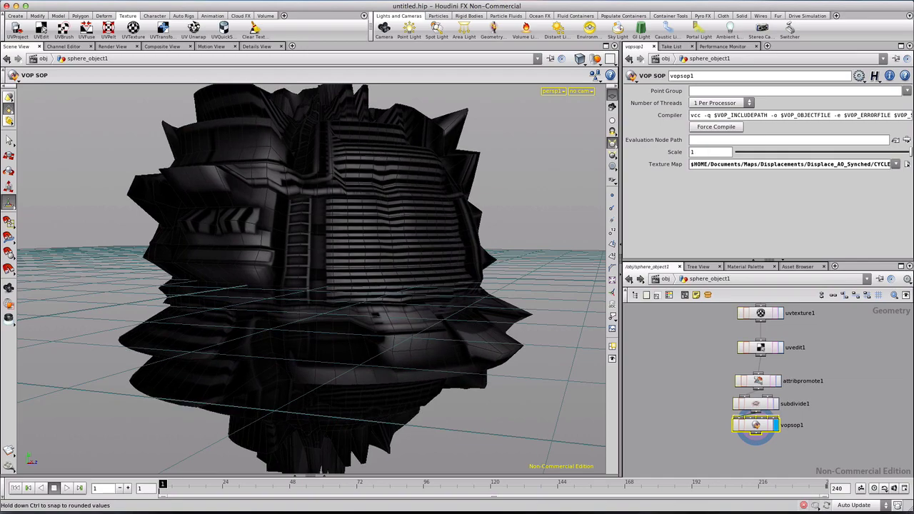
Set subdivide1's subdivision Depth to 3.
drag(735, 426, 735, 428)
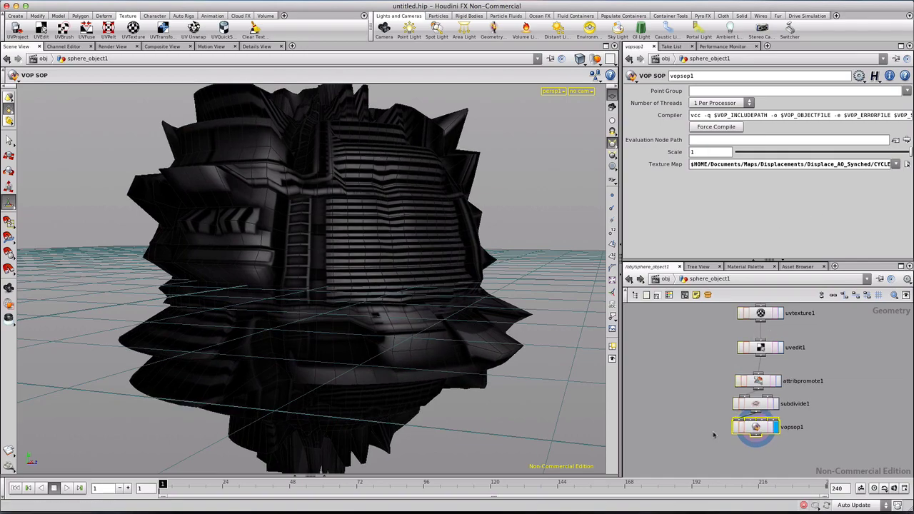
key(Escape)
drag(202, 223, 511, 238)
key(Return)
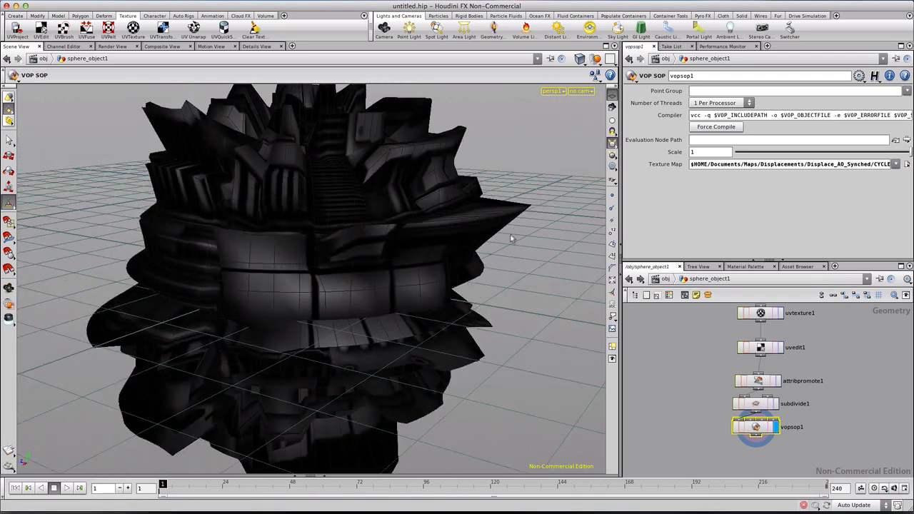
click(749, 402)
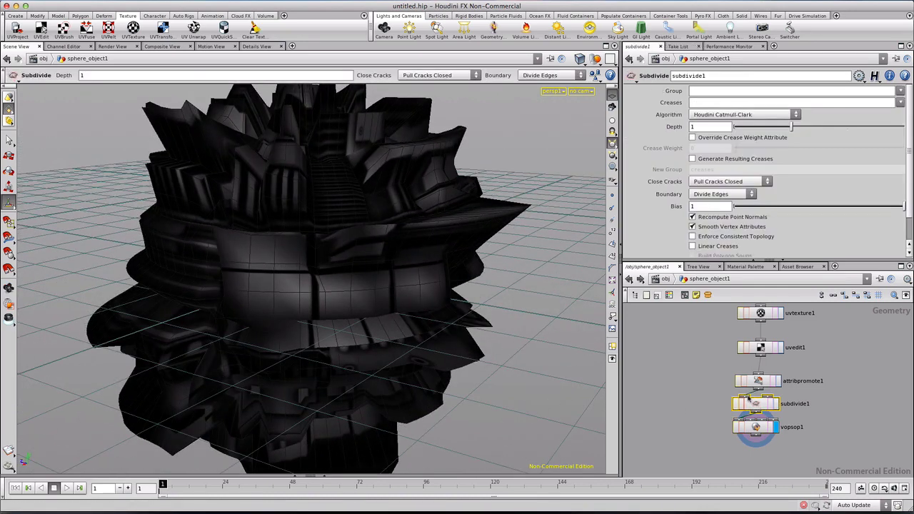
double_click(702, 127)
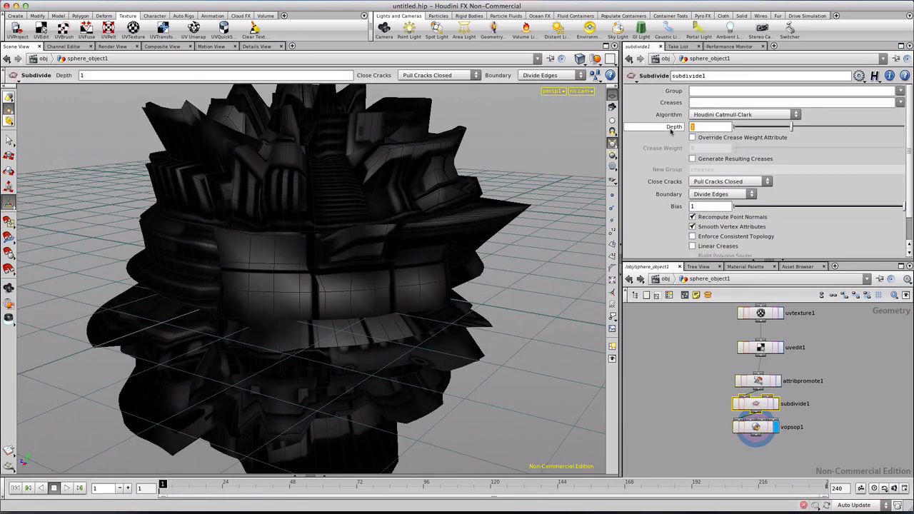
text(3)
key(Return)
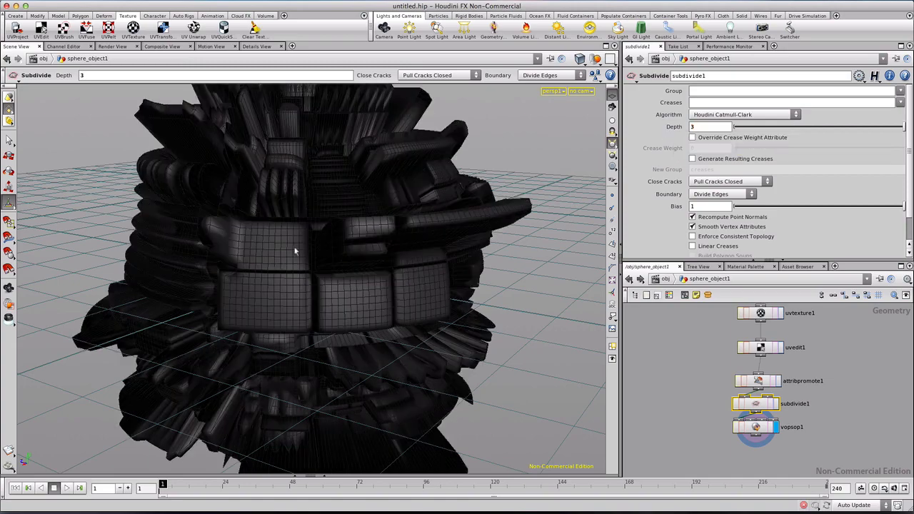
Lower vopsop1's displacement Scale to 0.062 to restore the sphere's rounded shape.
key(Escape)
drag(250, 261, 285, 256)
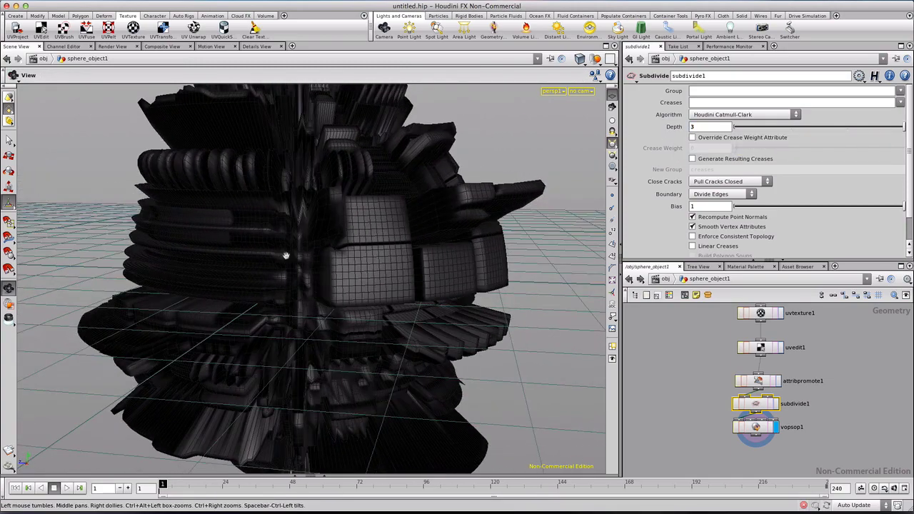
key(Return)
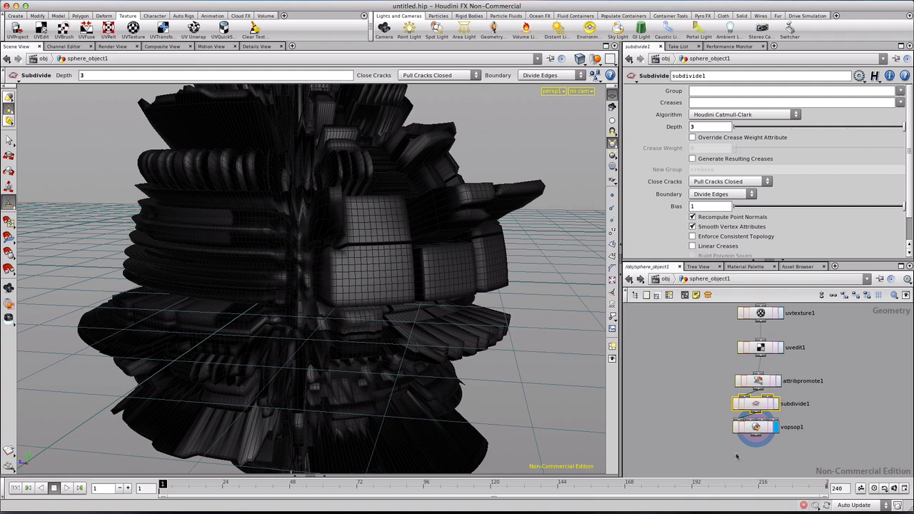
click(763, 429)
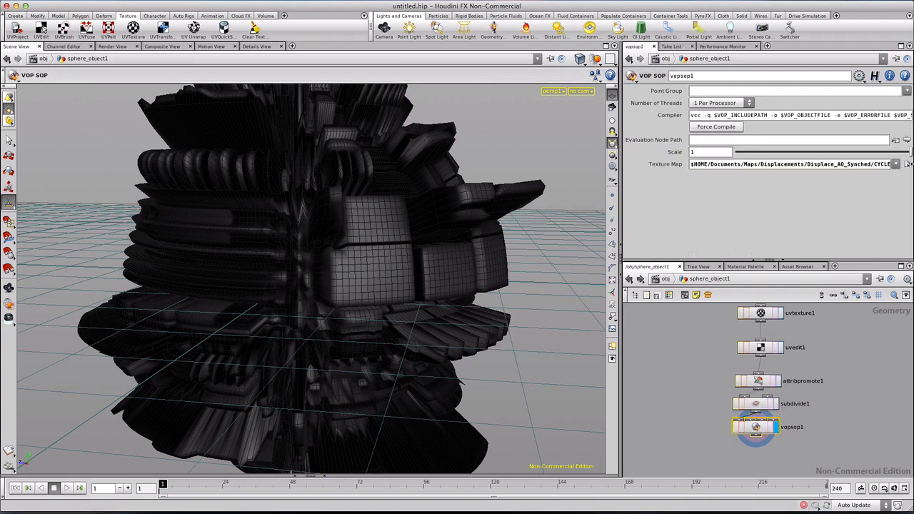
drag(909, 152, 830, 163)
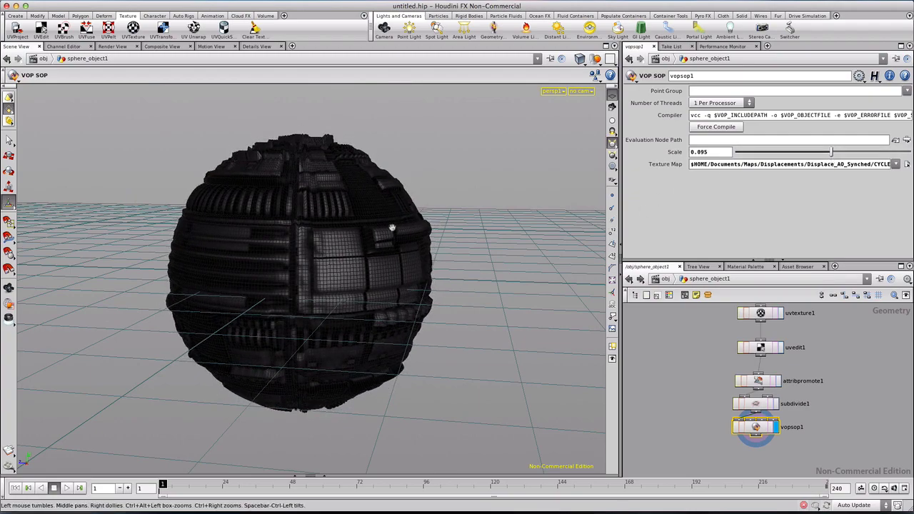
Orbit and zoom around the sphere to examine its panel detail from several sides and above.
key(Escape)
drag(394, 230, 130, 257)
scroll(265, 259, up, 5)
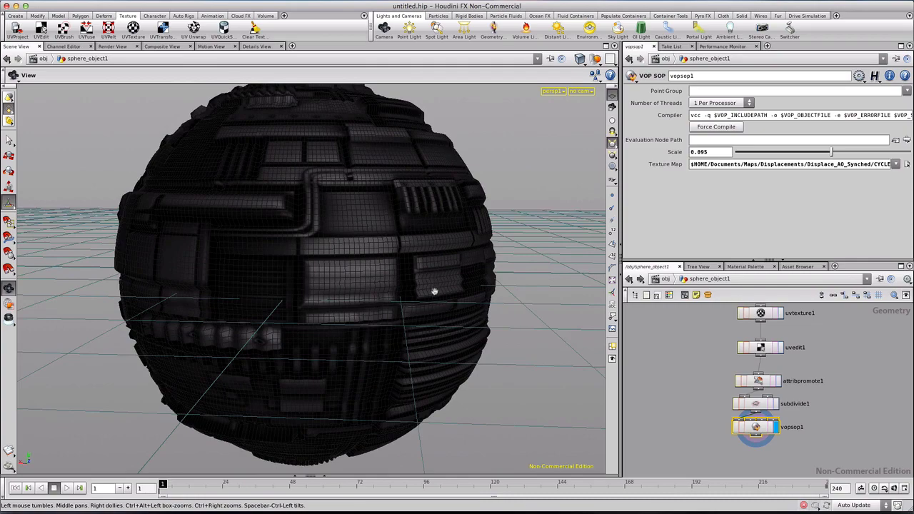
drag(434, 291, 307, 314)
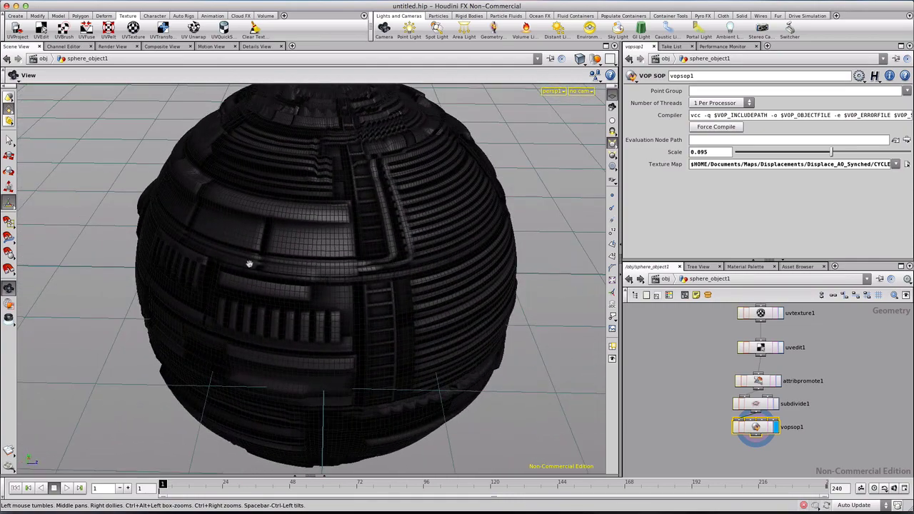
drag(262, 272, 328, 265)
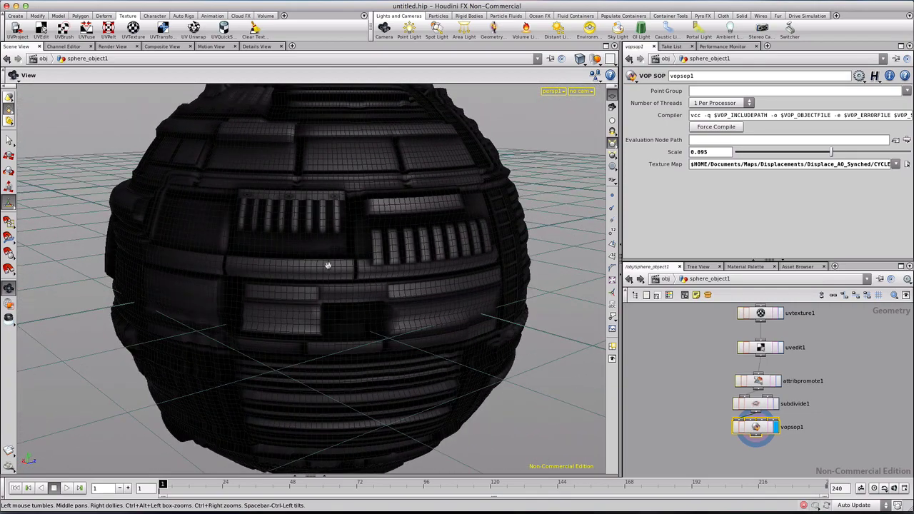
key(Return)
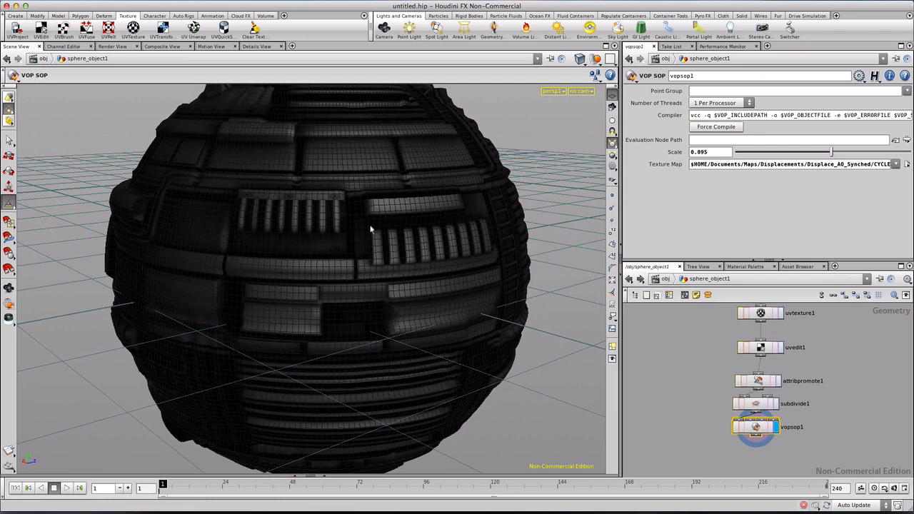
drag(204, 287, 359, 292)
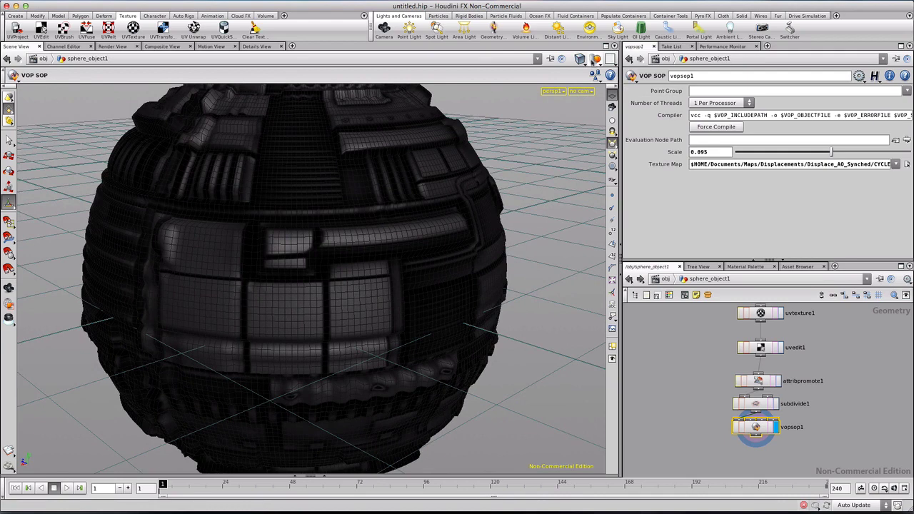
Split the viewer into two side-by-side views and select uvedit1, tilting the sphere to see its underside.
click(610, 58)
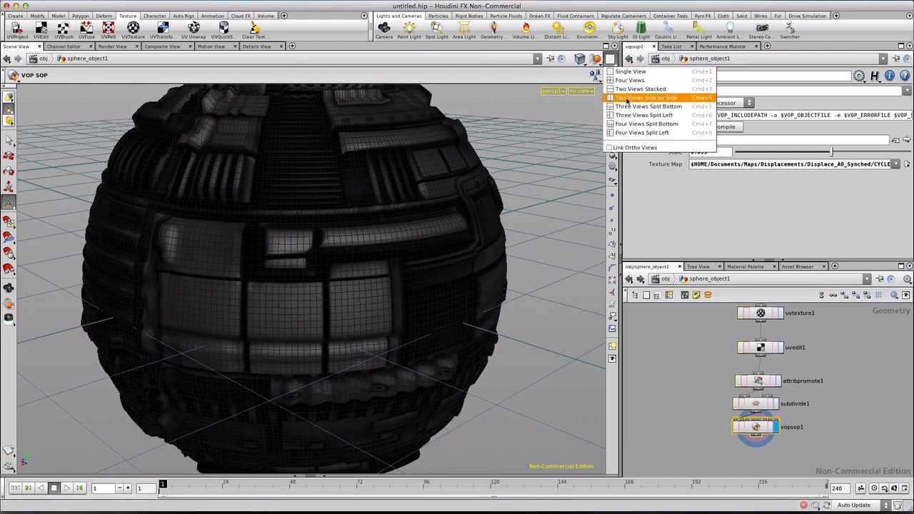
click(629, 98)
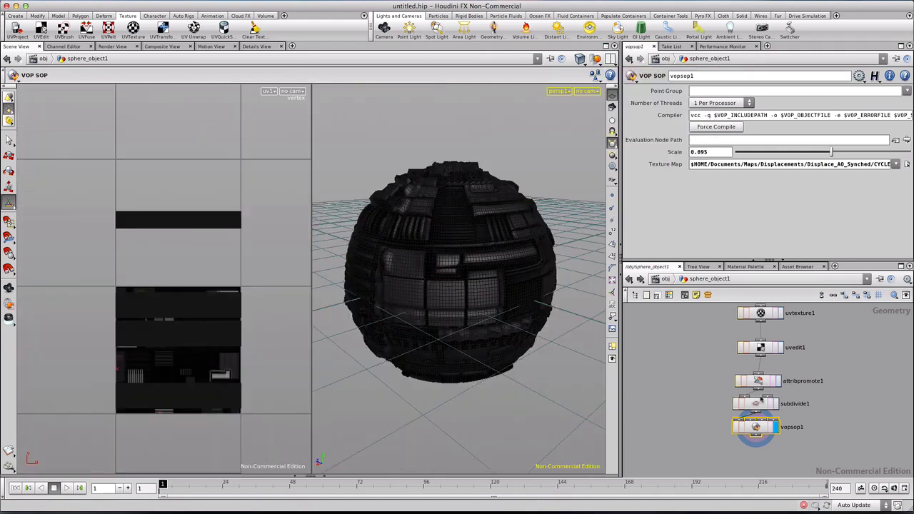
click(761, 350)
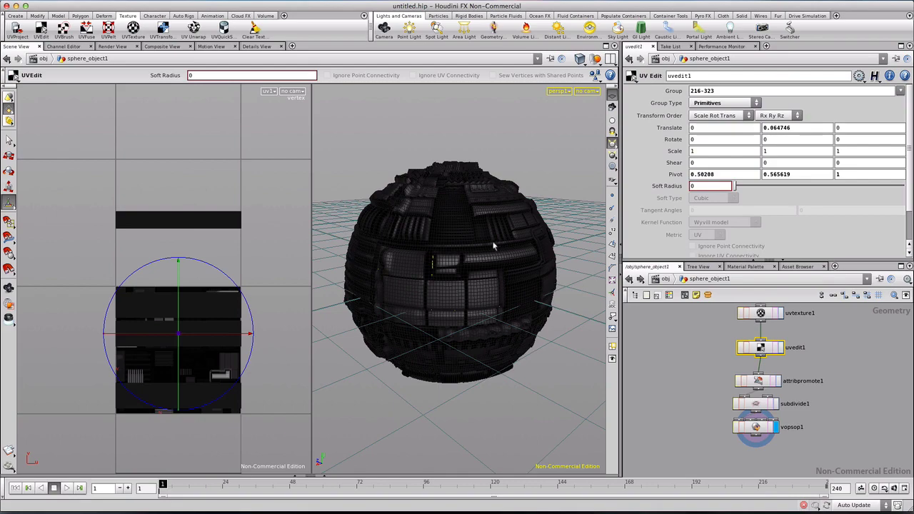
key(Escape)
mouse_move(445, 238)
mouse_down()
mouse_move(393, 245)
mouse_move(414, 272)
mouse_move(483, 214)
mouse_move(500, 221)
mouse_move(450, 253)
mouse_up()
scroll(453, 251, up, 5)
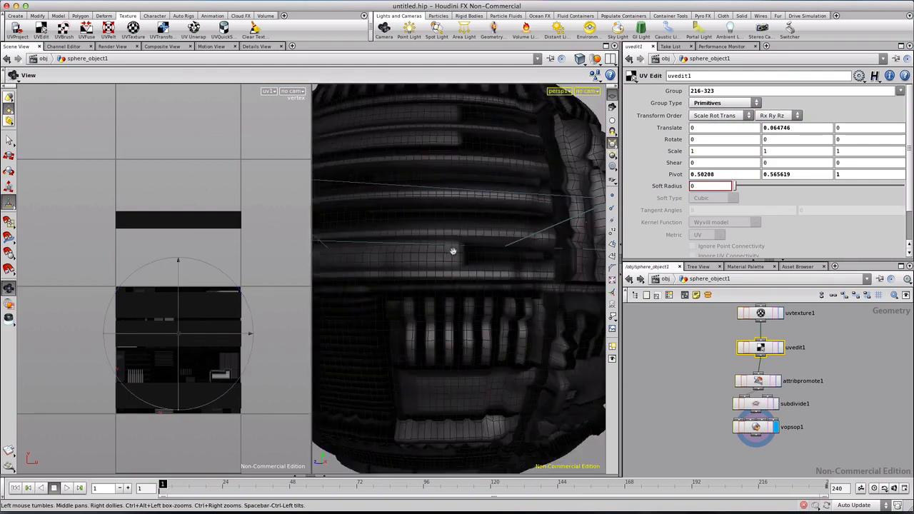
scroll(453, 250, down, 5)
drag(436, 309, 469, 304)
key(Return)
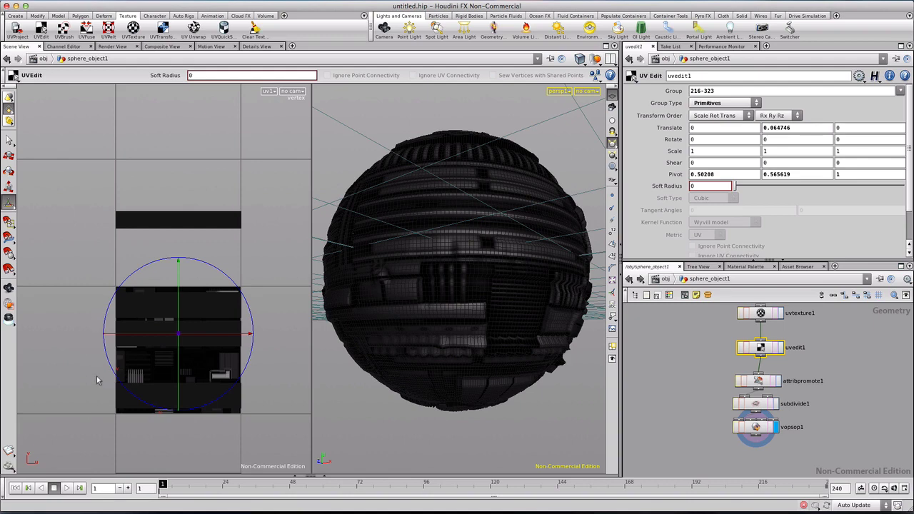
Marquee-select the lower UV block (primitives 324-431) and frame the UV layout.
drag(95, 372, 269, 420)
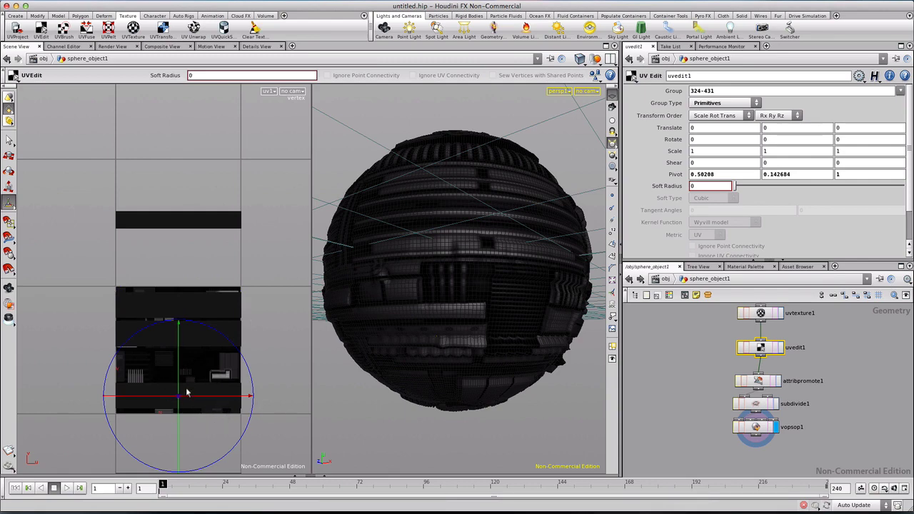
key(space)
scroll(180, 386, up, 3)
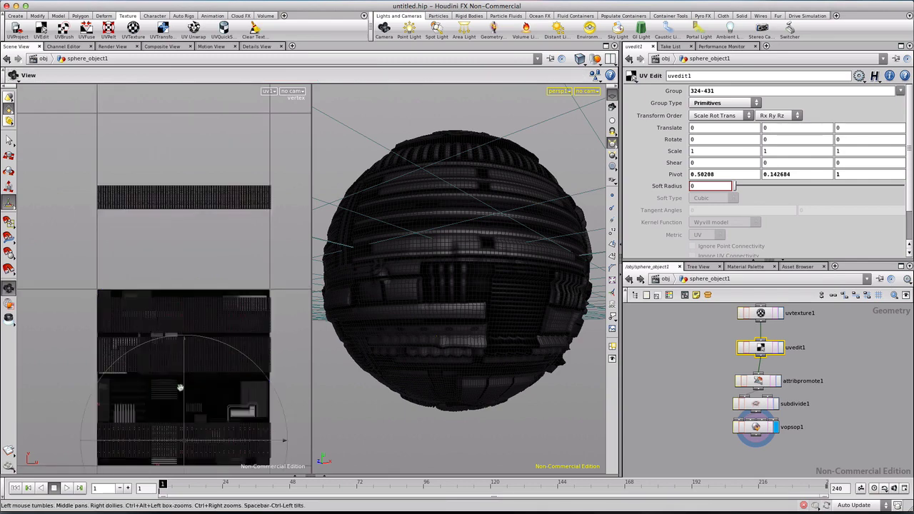
drag(186, 402, 179, 277)
scroll(179, 277, down, 3)
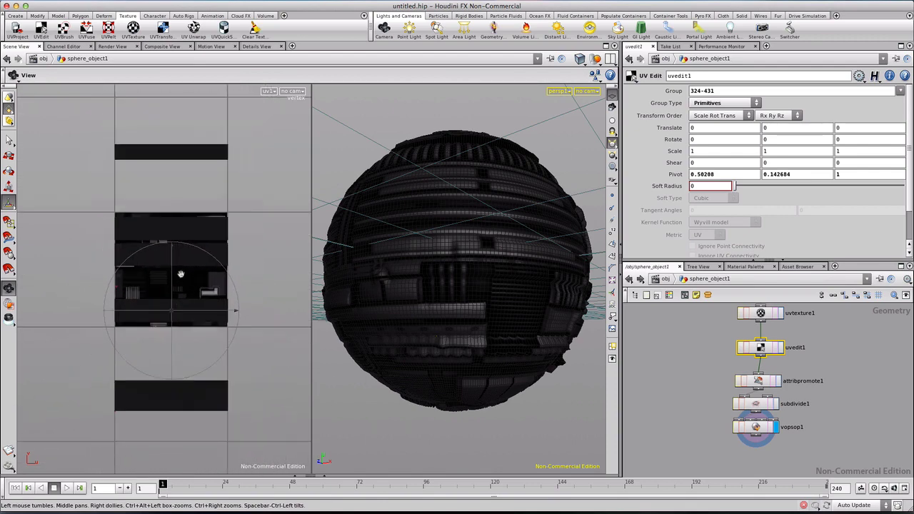
drag(184, 292, 179, 276)
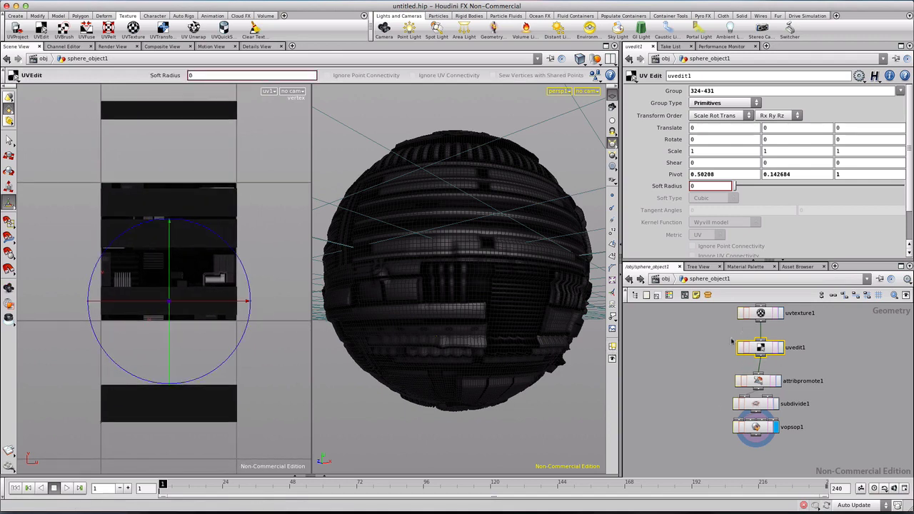
Nudge the attribpromote1 node up in the network and go back to uvedit1.
click(762, 382)
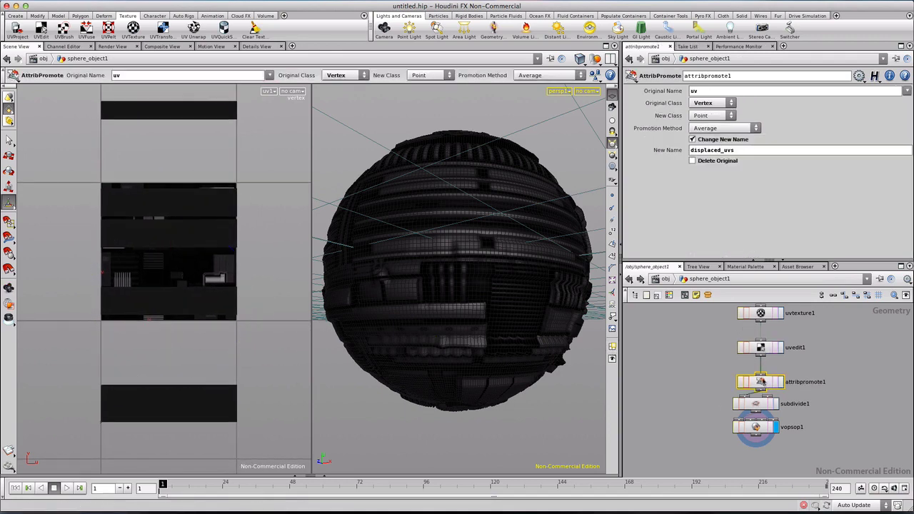
drag(756, 377, 756, 369)
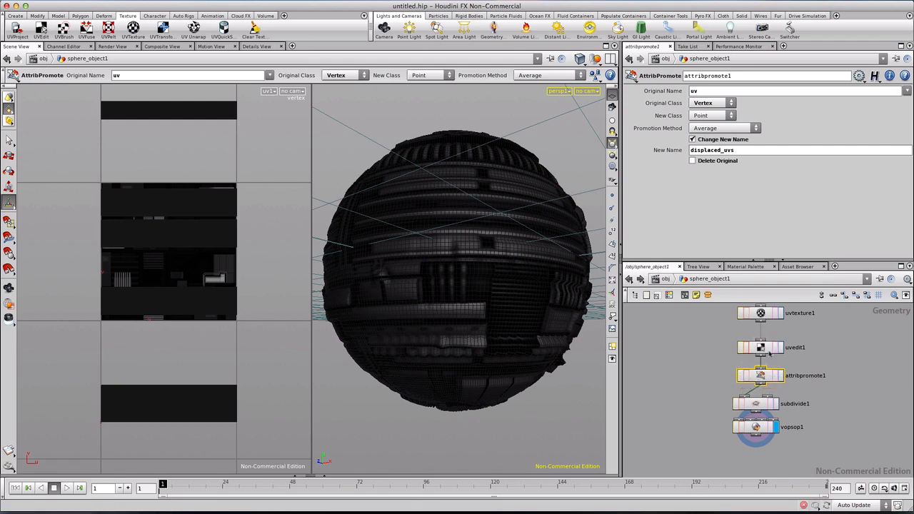
click(765, 348)
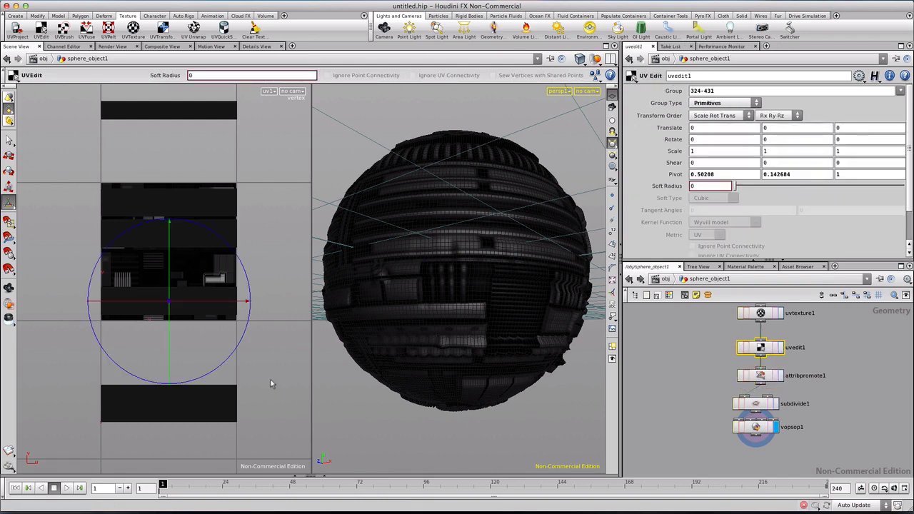
Select the bottom UV strip (faces 0-35 and 432-611) and raise it under the main texture block.
drag(253, 369, 54, 448)
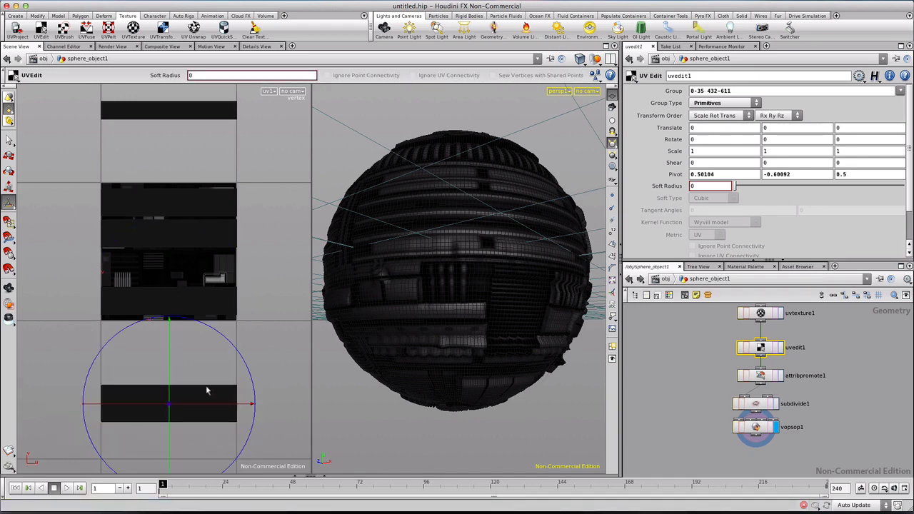
click(9, 140)
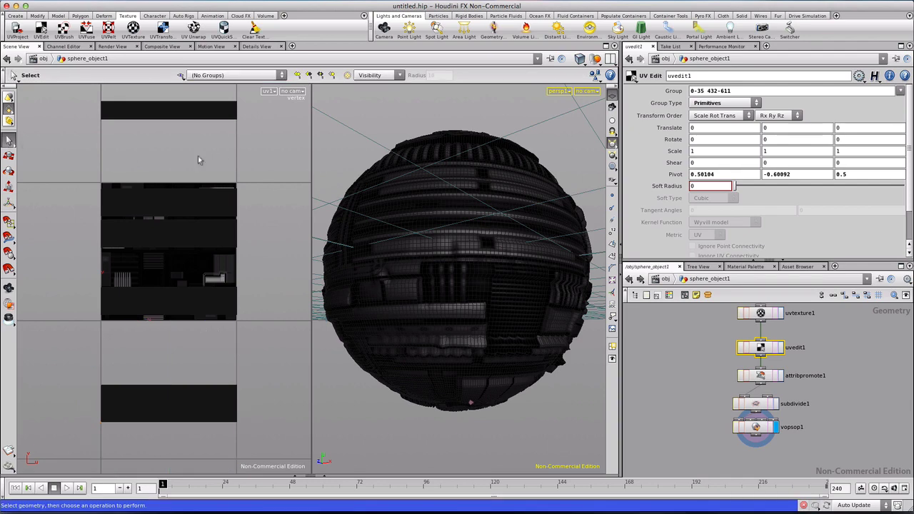
mouse_move(252, 94)
mouse_down()
mouse_move(250, 126)
mouse_move(83, 140)
mouse_up()
key(Return)
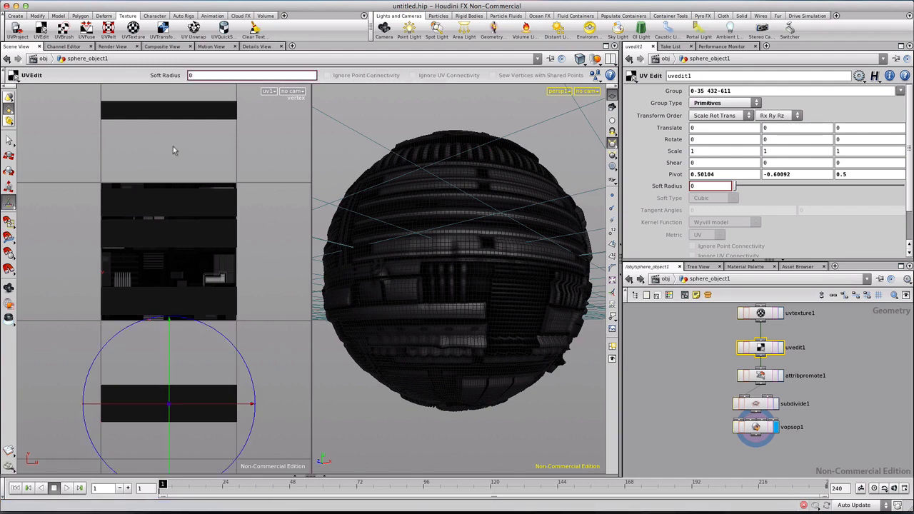
drag(169, 323, 183, 276)
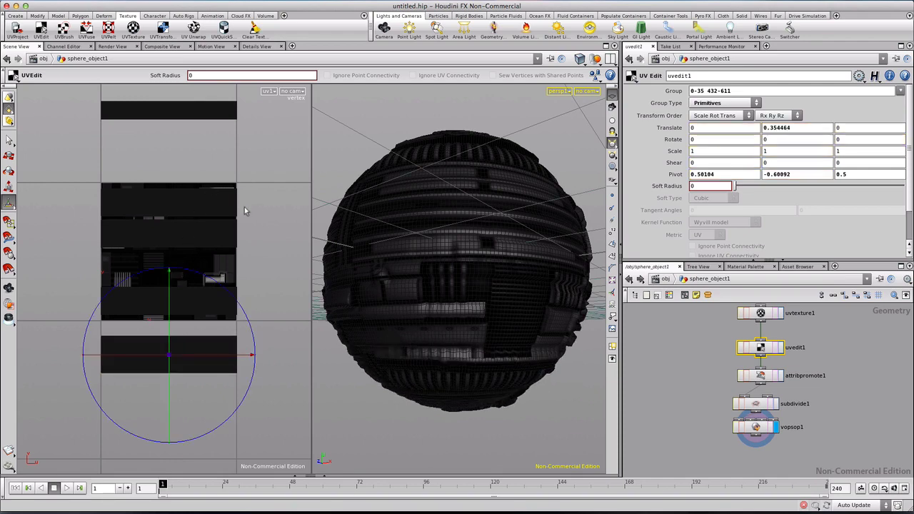
drag(241, 175, 75, 218)
Slide the UV shell of primitives 108-215 up slightly and tumble the sphere to inspect.
key(Return)
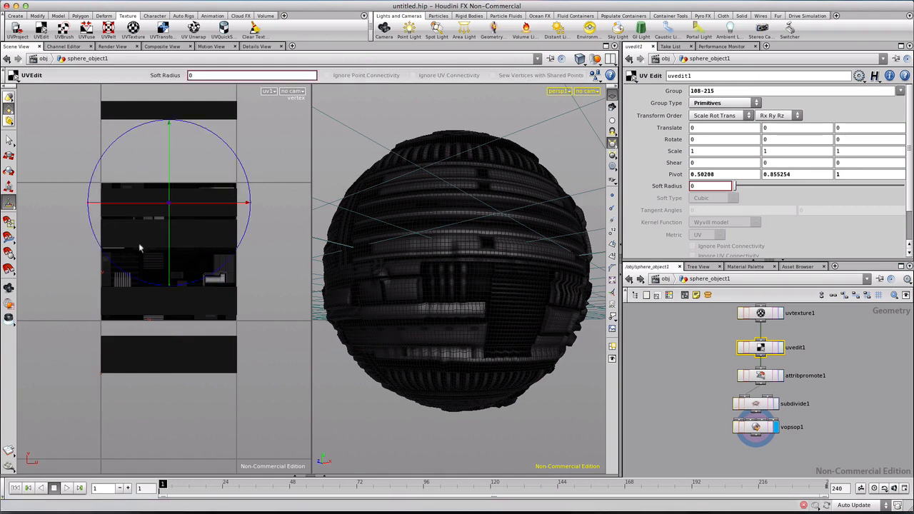
mouse_move(169, 126)
mouse_down()
mouse_move(168, 108)
mouse_move(171, 122)
mouse_up()
key(Escape)
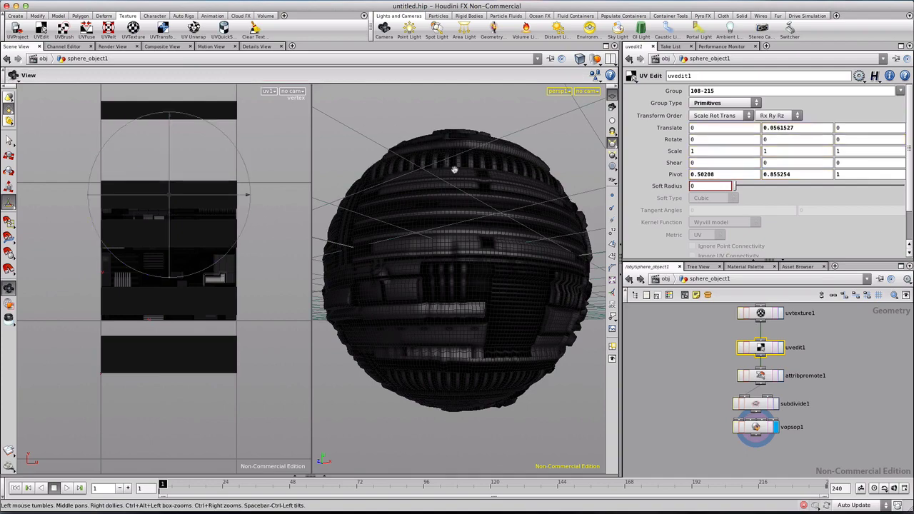
drag(435, 178, 442, 241)
scroll(442, 241, up, 5)
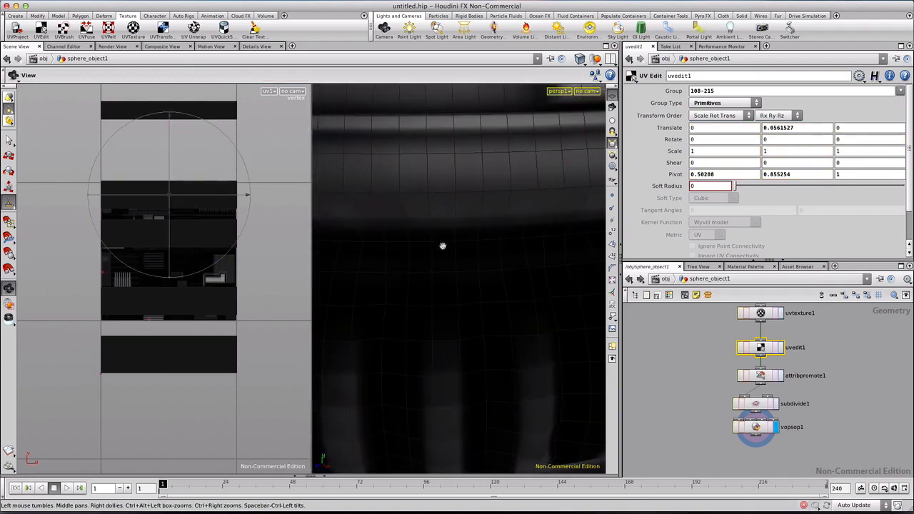
drag(463, 263, 400, 238)
Fine-tune that shell's vertical offset to 0.0149381 in V.
key(Return)
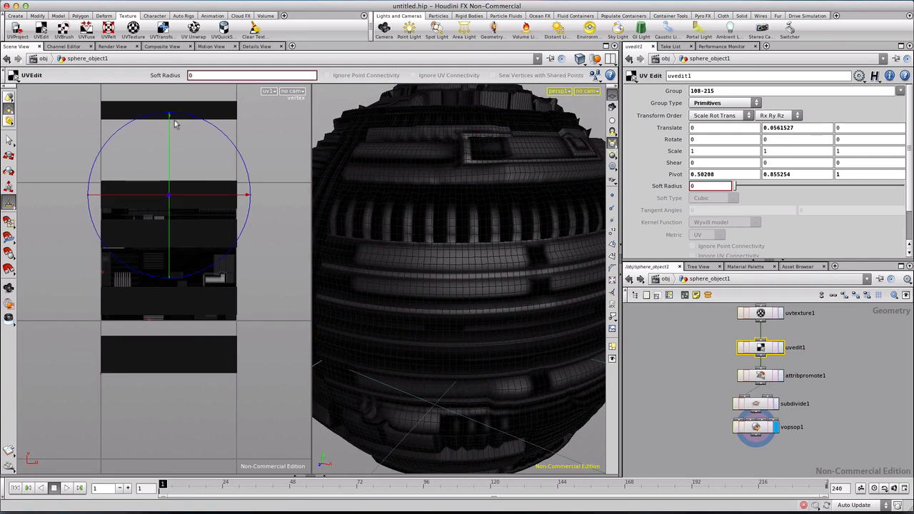
drag(169, 114, 169, 116)
drag(168, 119, 168, 125)
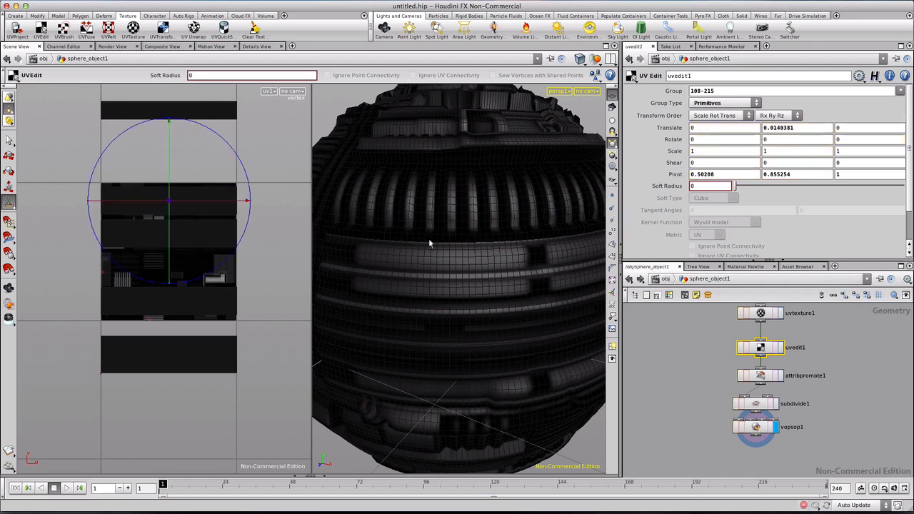
Zoom and pan the UV view in on the 108-215 shell's detail.
key(Escape)
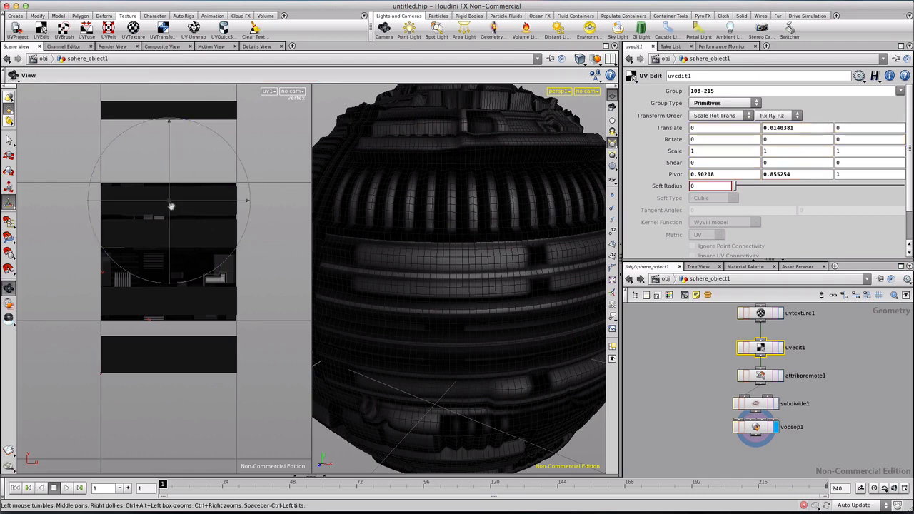
scroll(171, 207, up, 5)
middle_drag(163, 173, 199, 430)
scroll(150, 232, down, 5)
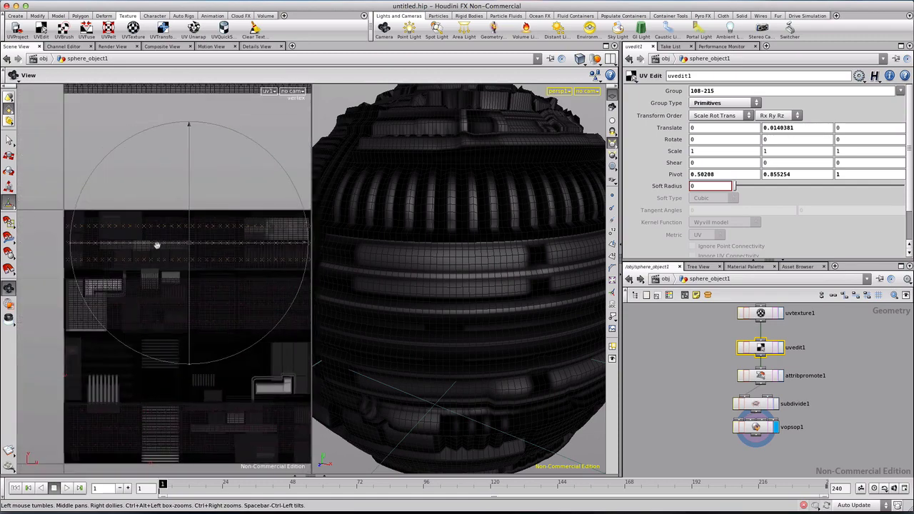
scroll(134, 248, up, 2)
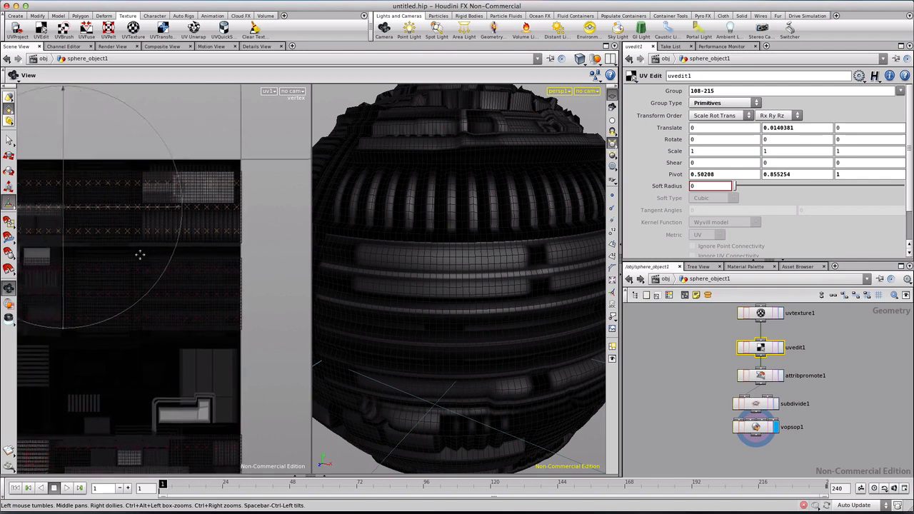
middle_drag(139, 255, 193, 228)
scroll(193, 229, up, 3)
Nudge the 108-215 UV shell down so its V offset drops to about 0.0077.
key(Return)
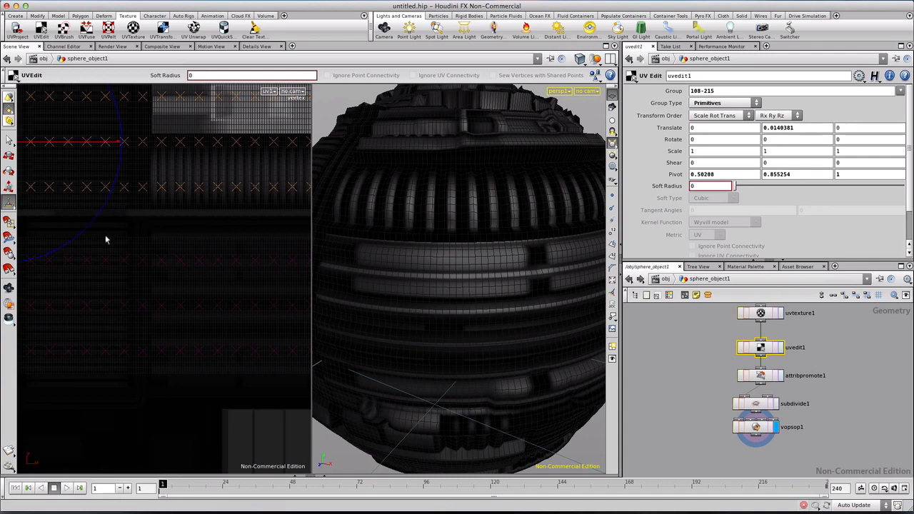
key(Escape)
middle_drag(128, 229, 117, 257)
key(Return)
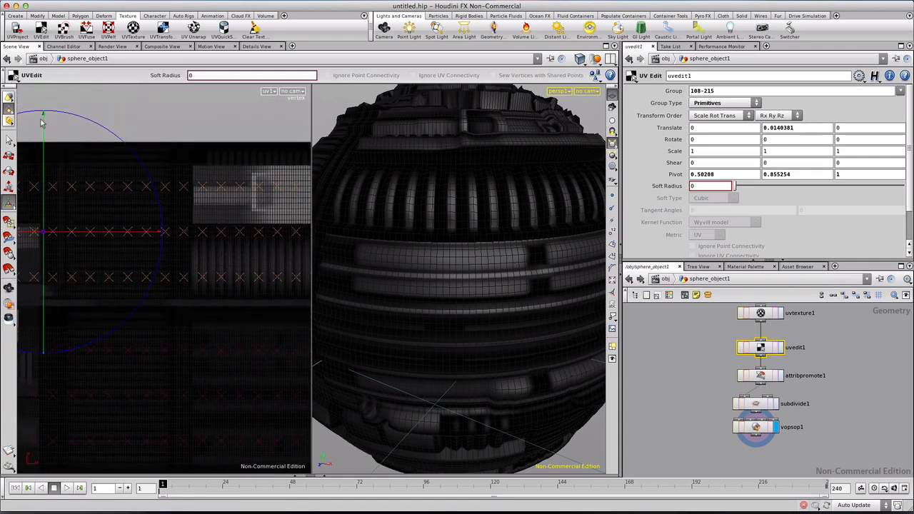
click(43, 117)
drag(43, 118, 43, 122)
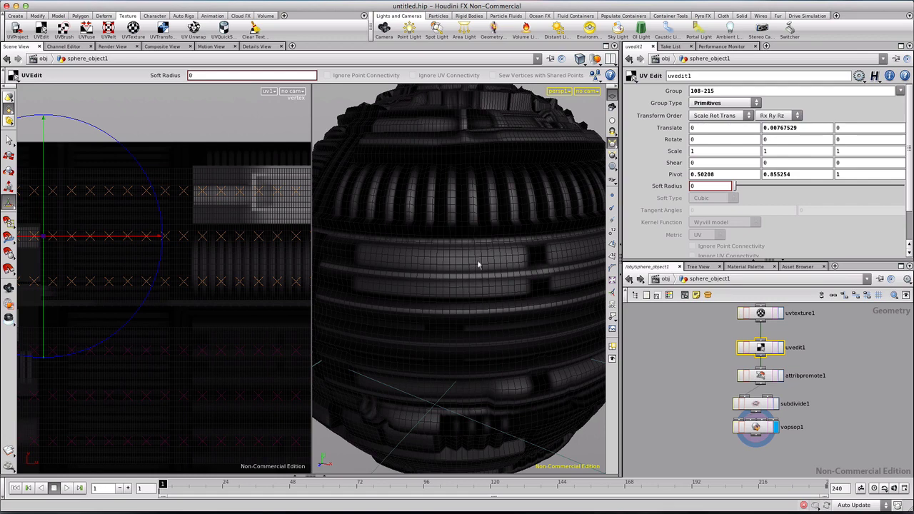
click(756, 428)
Raise vopsop1's Scale to 0.252 and switch to a single perspective view framing the sphere.
drag(832, 154, 845, 154)
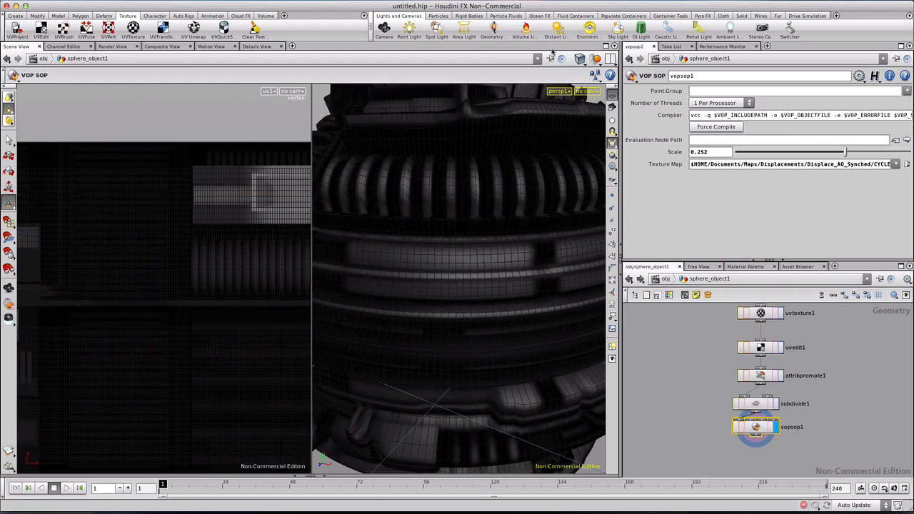
click(610, 60)
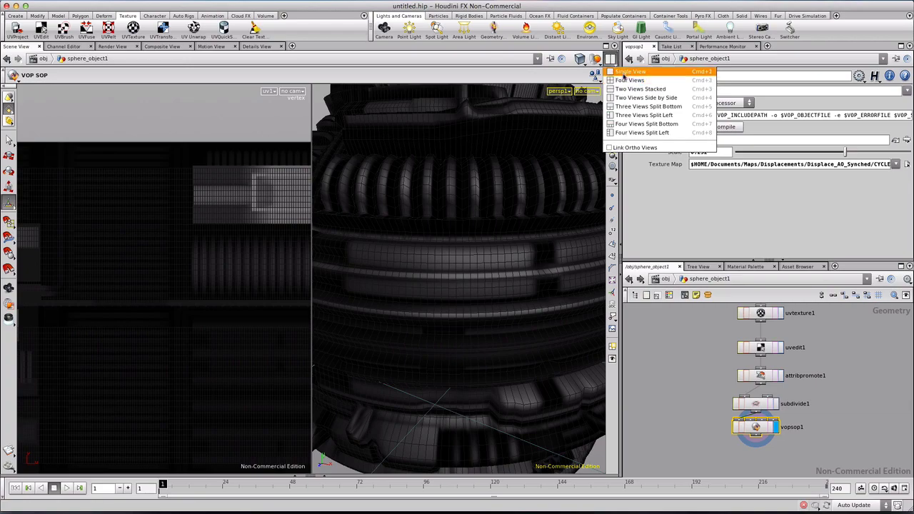
click(646, 72)
key(Escape)
key(h)
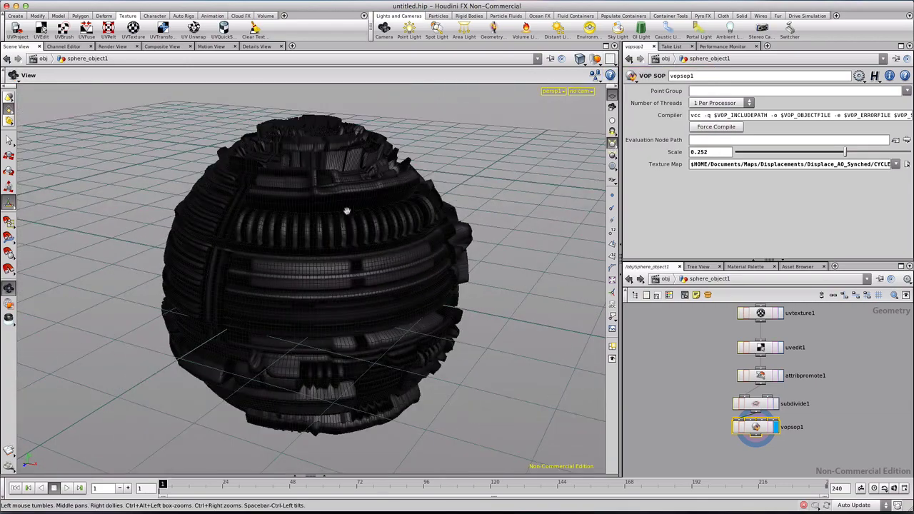
drag(265, 236, 209, 266)
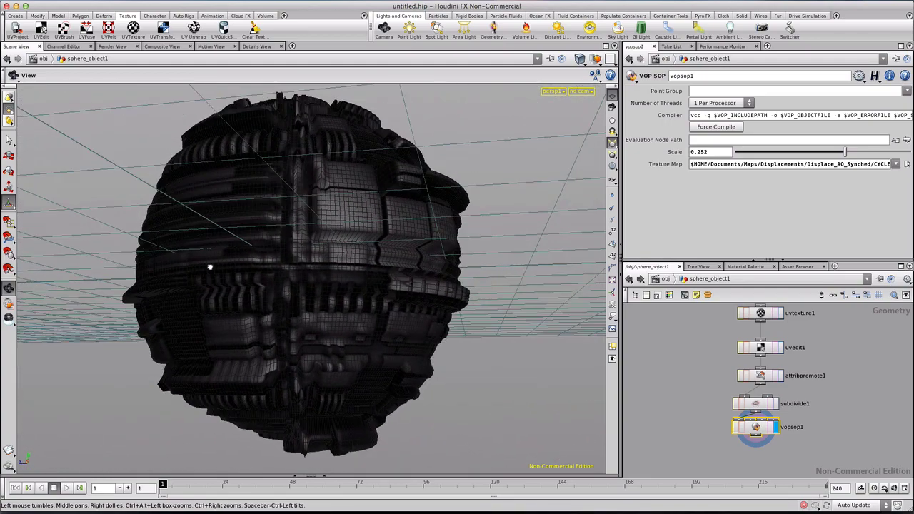